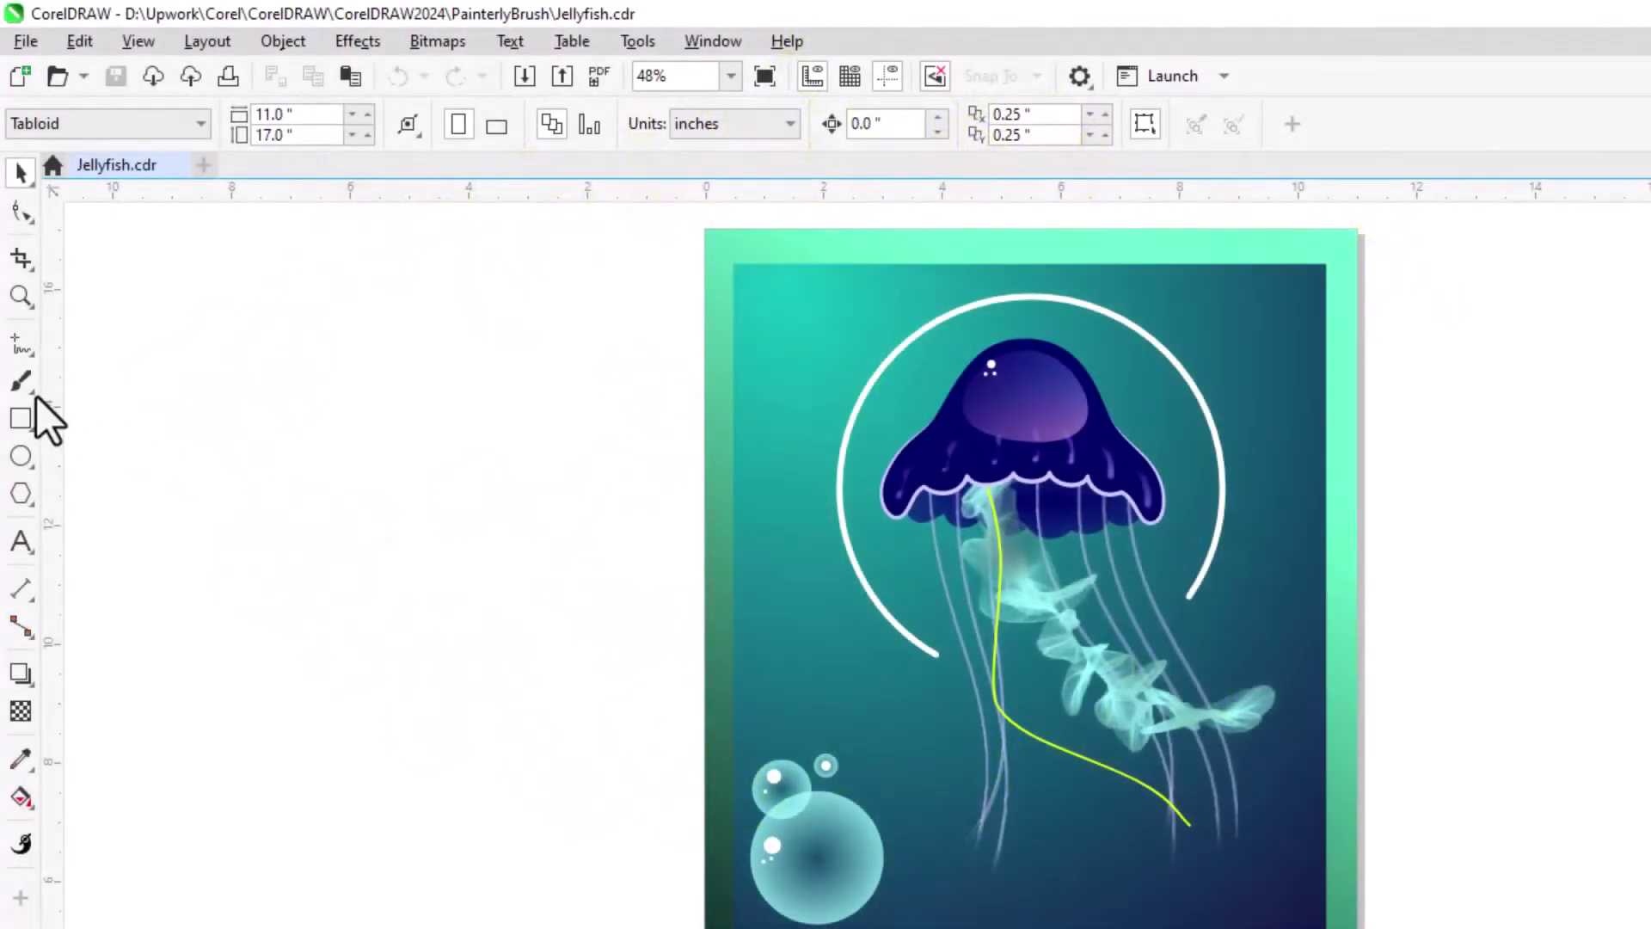
# Switch to the Painterly Brush and collapse its Sponges and Pencils brush categories.
pyautogui.click(35, 393)
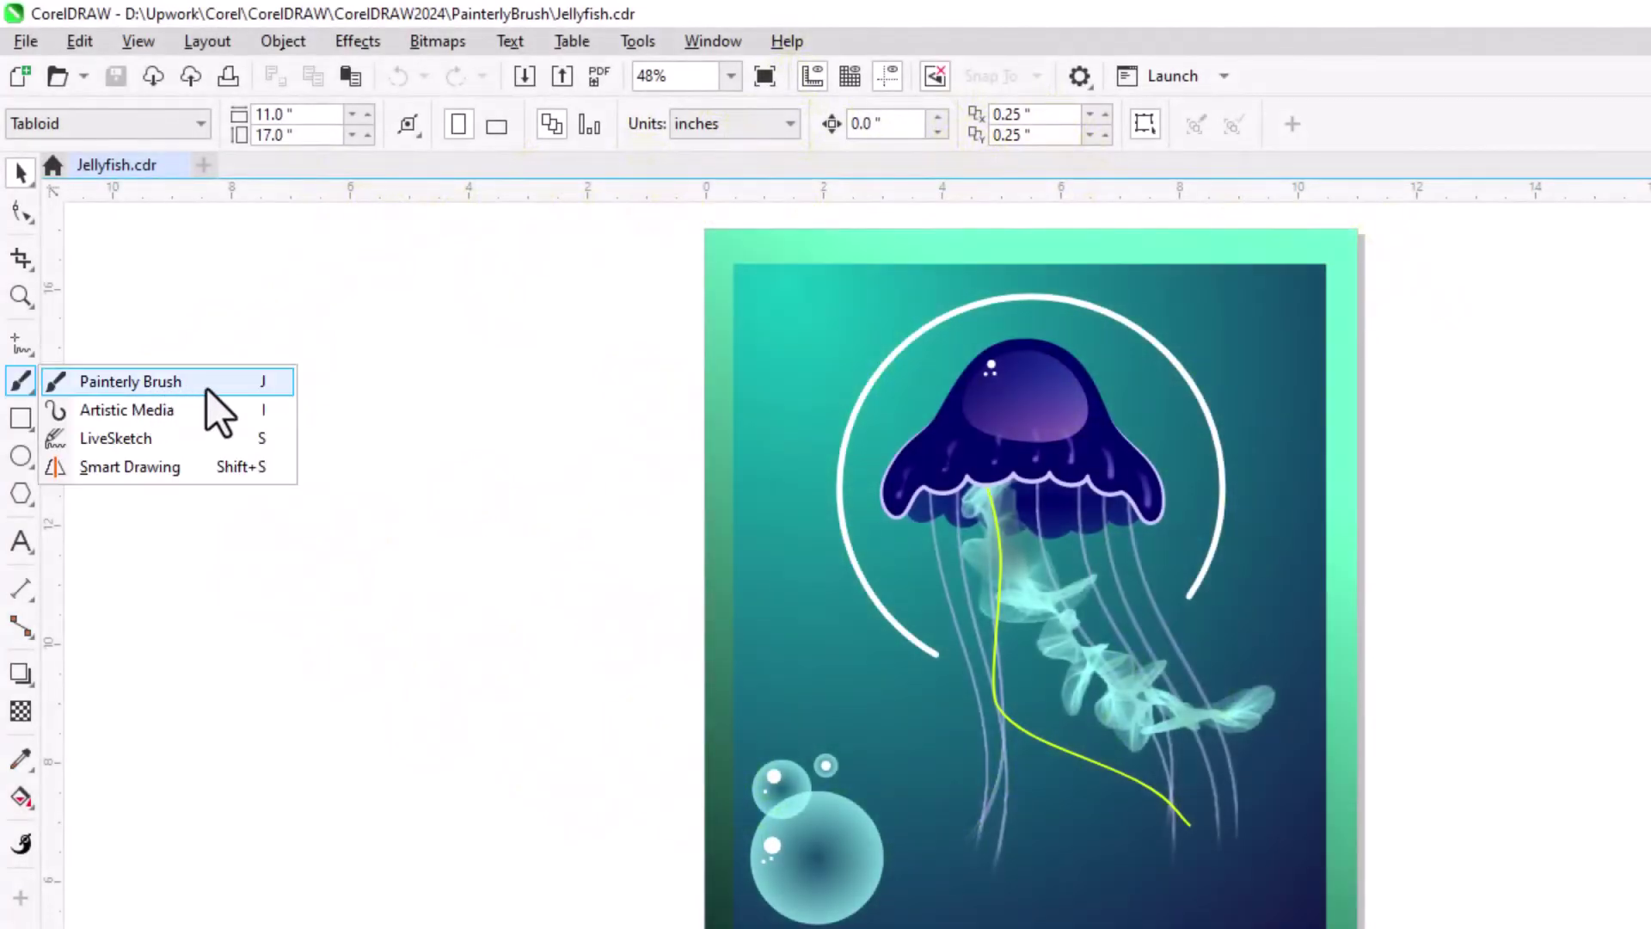
pyautogui.click(206, 389)
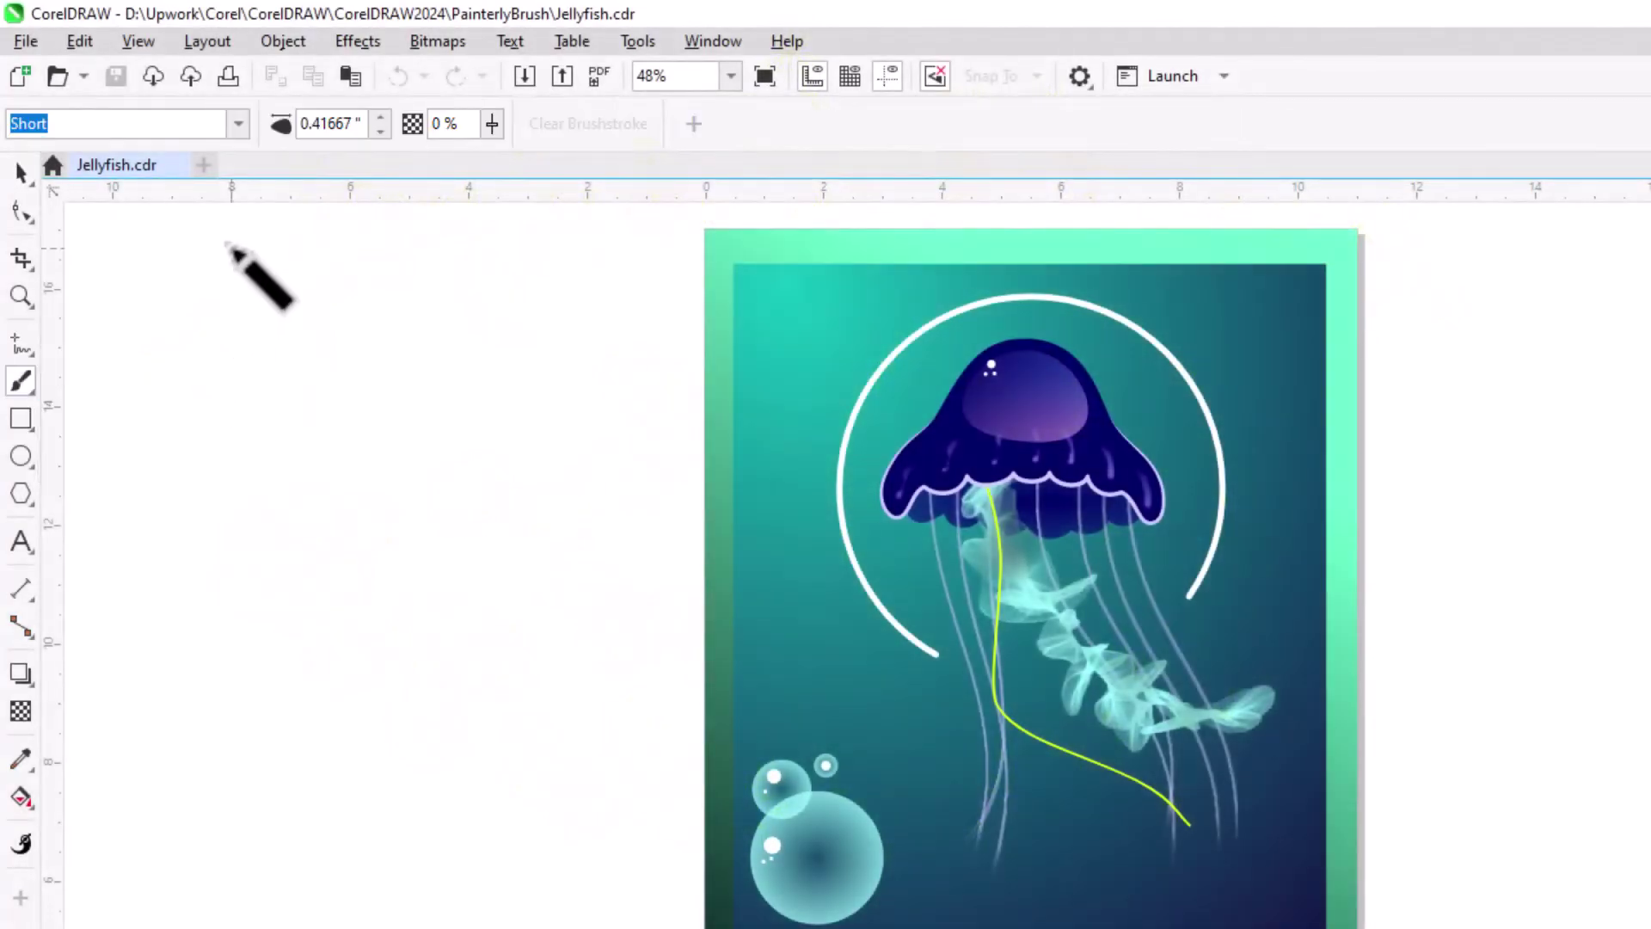
pyautogui.click(238, 129)
pyautogui.moveTo(276, 168); pyautogui.dragTo(281, 427)
pyautogui.scroll(-3, 280, 353)
pyautogui.scroll(3, 253, 217)
pyautogui.click(251, 181)
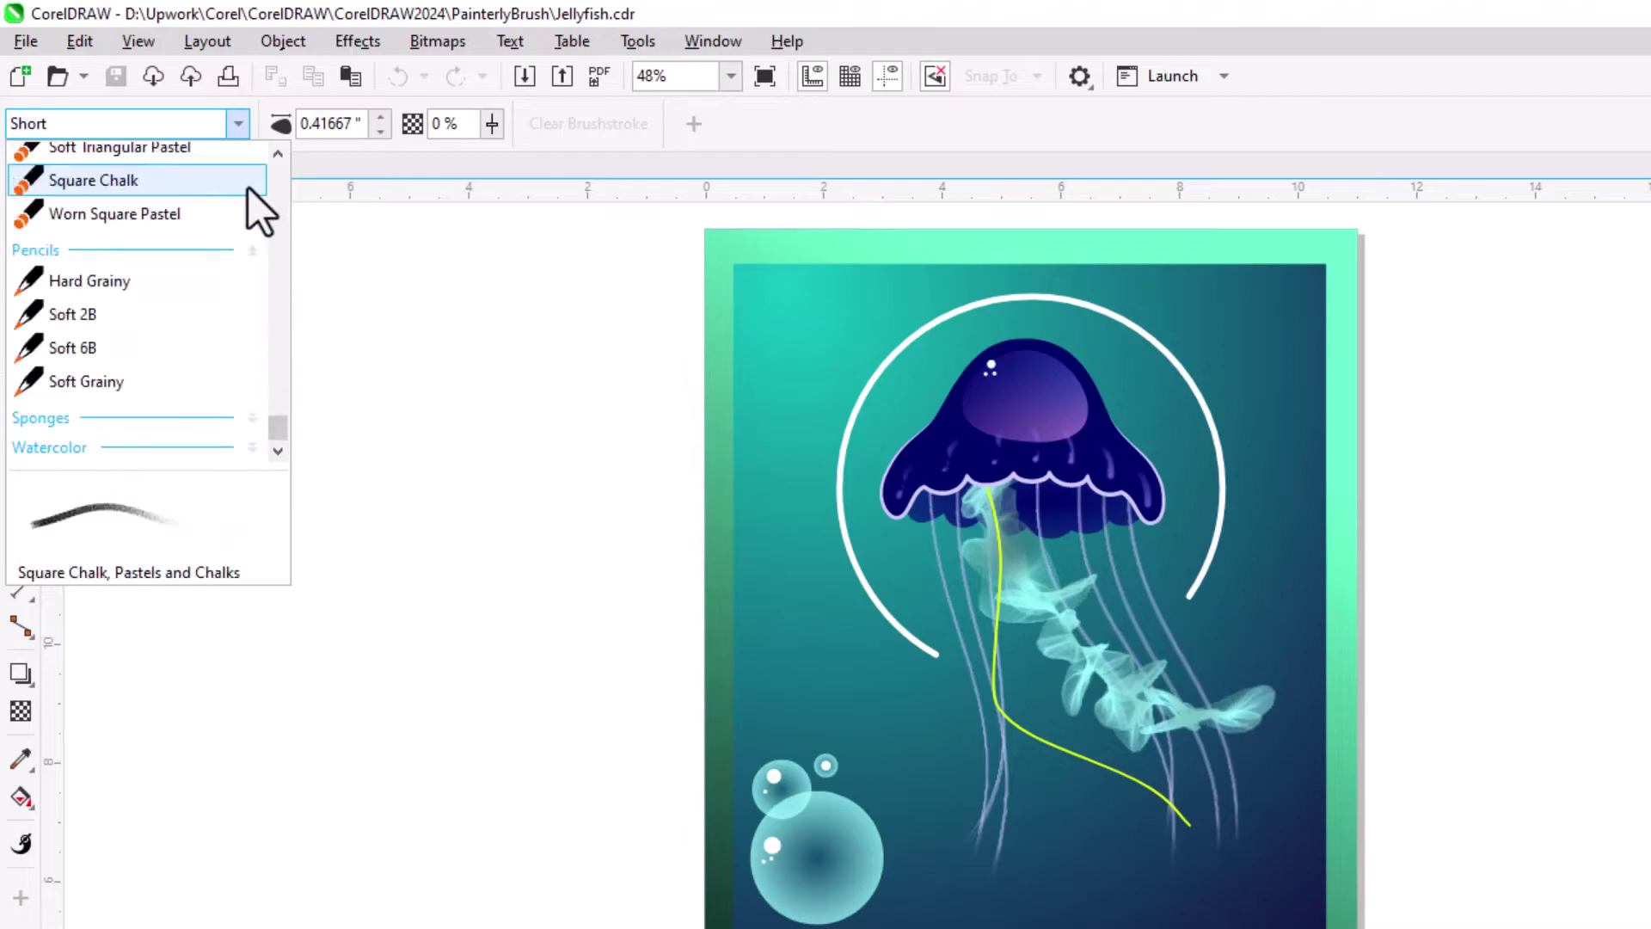
pyautogui.click(253, 250)
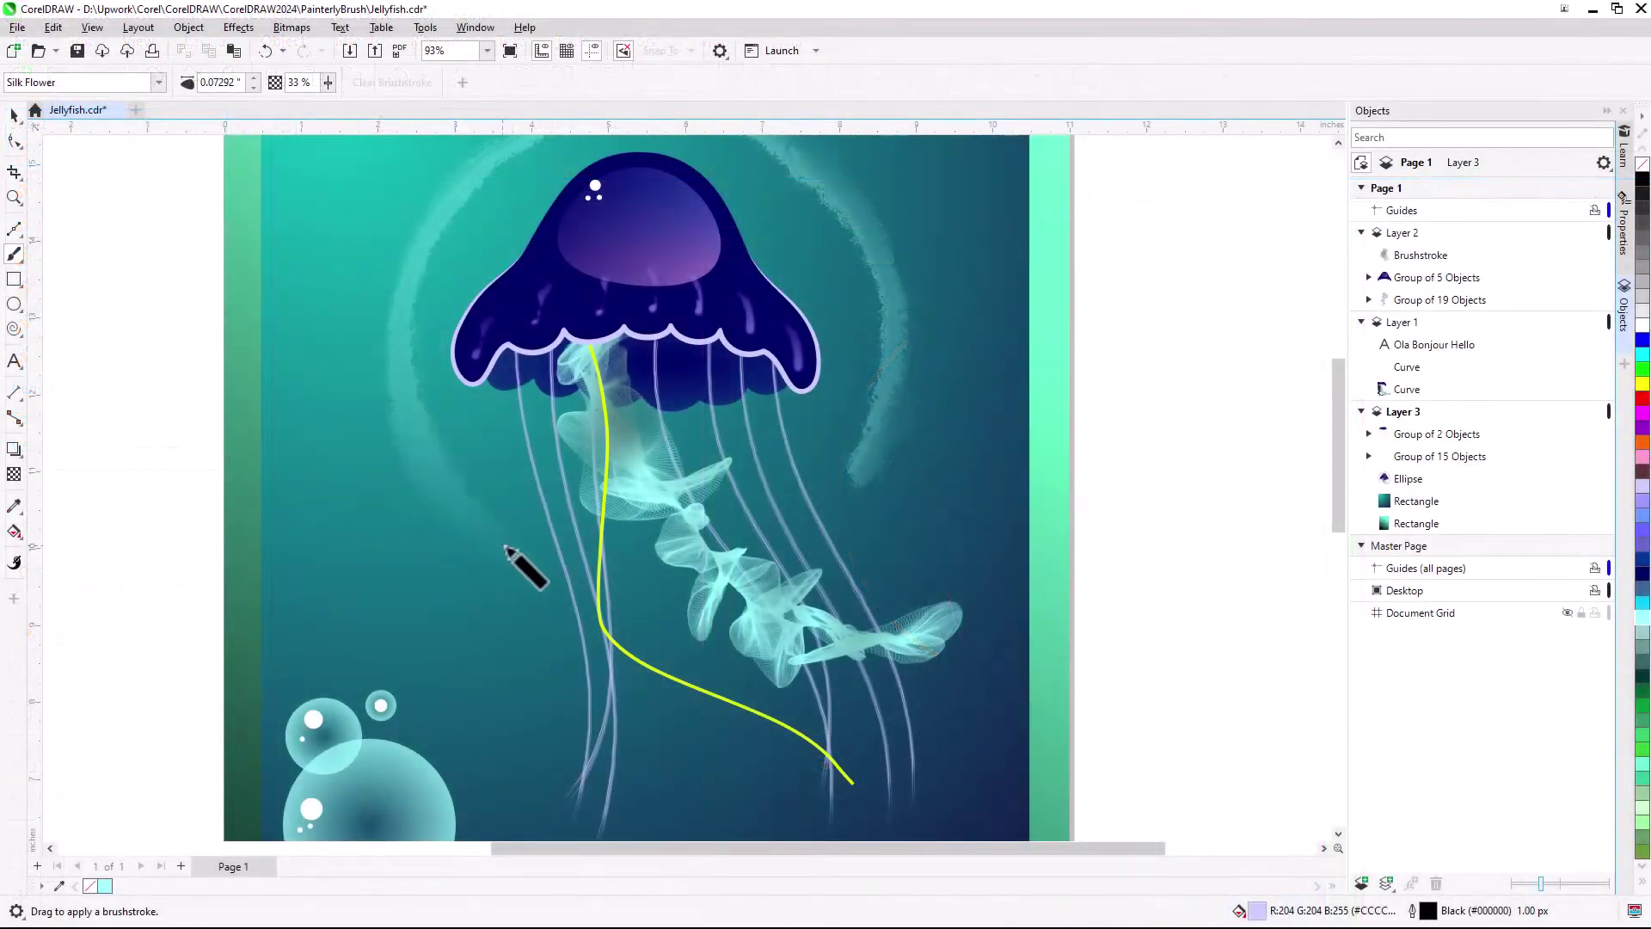
# Give the yellow tentacle curve a light cyan Silk Flower brush, 0.06" size, 20% transparency.
pyautogui.click(654, 675)
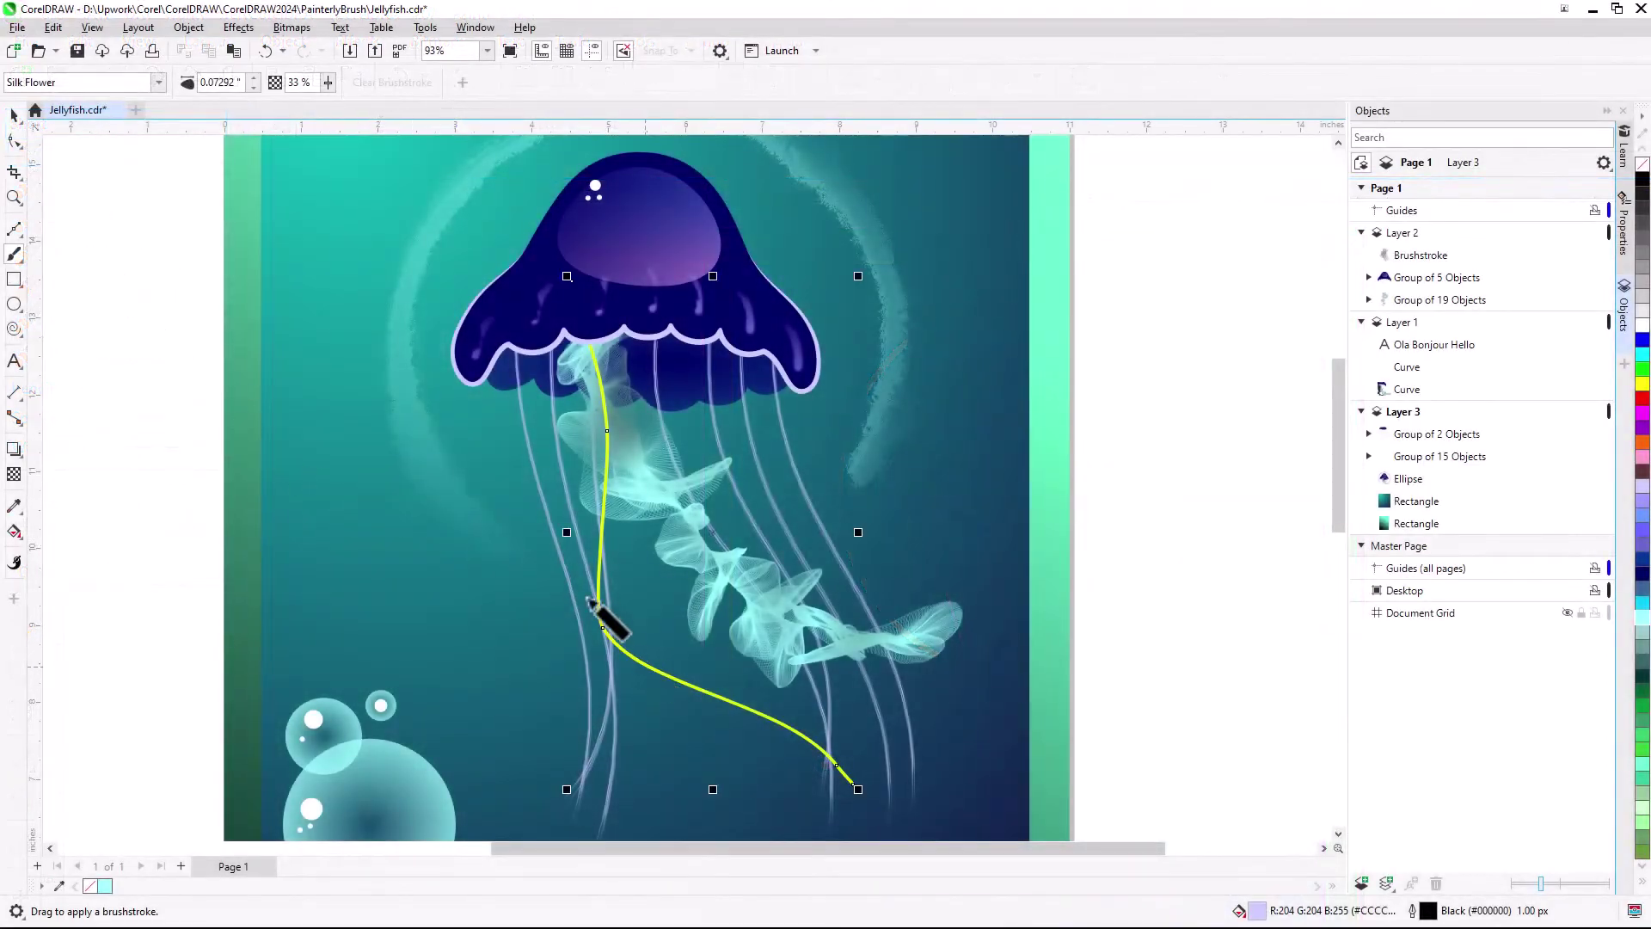
pyautogui.click(155, 85)
pyautogui.moveTo(188, 126); pyautogui.dragTo(189, 203)
pyautogui.click(107, 213)
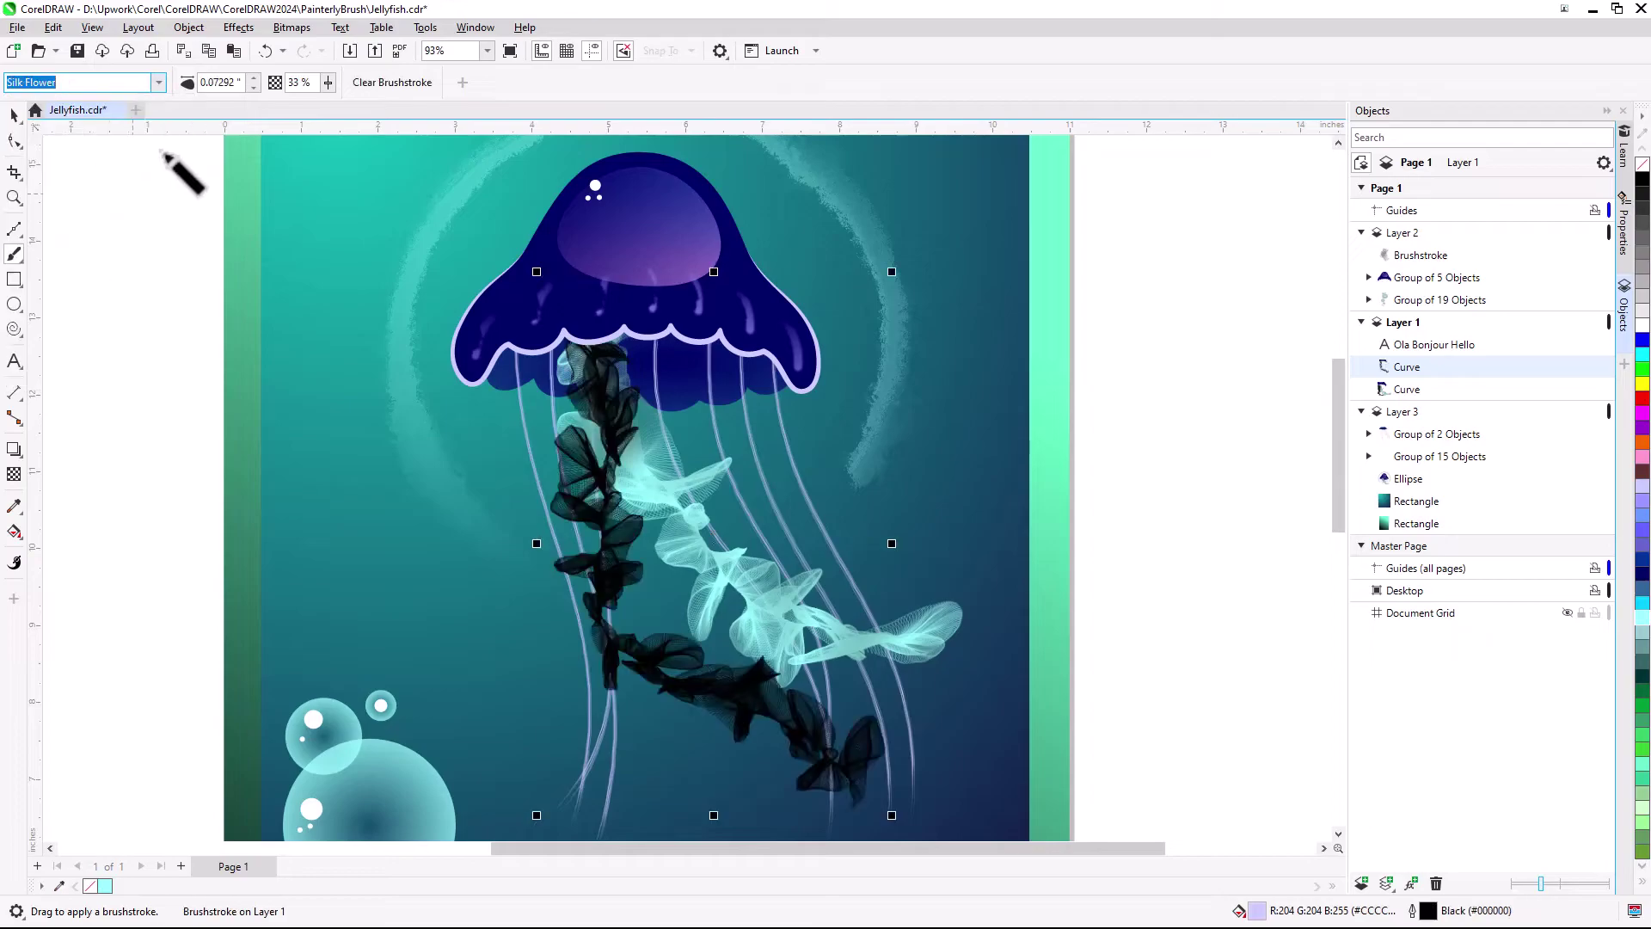
pyautogui.click(221, 82)
pyautogui.write('0.06')
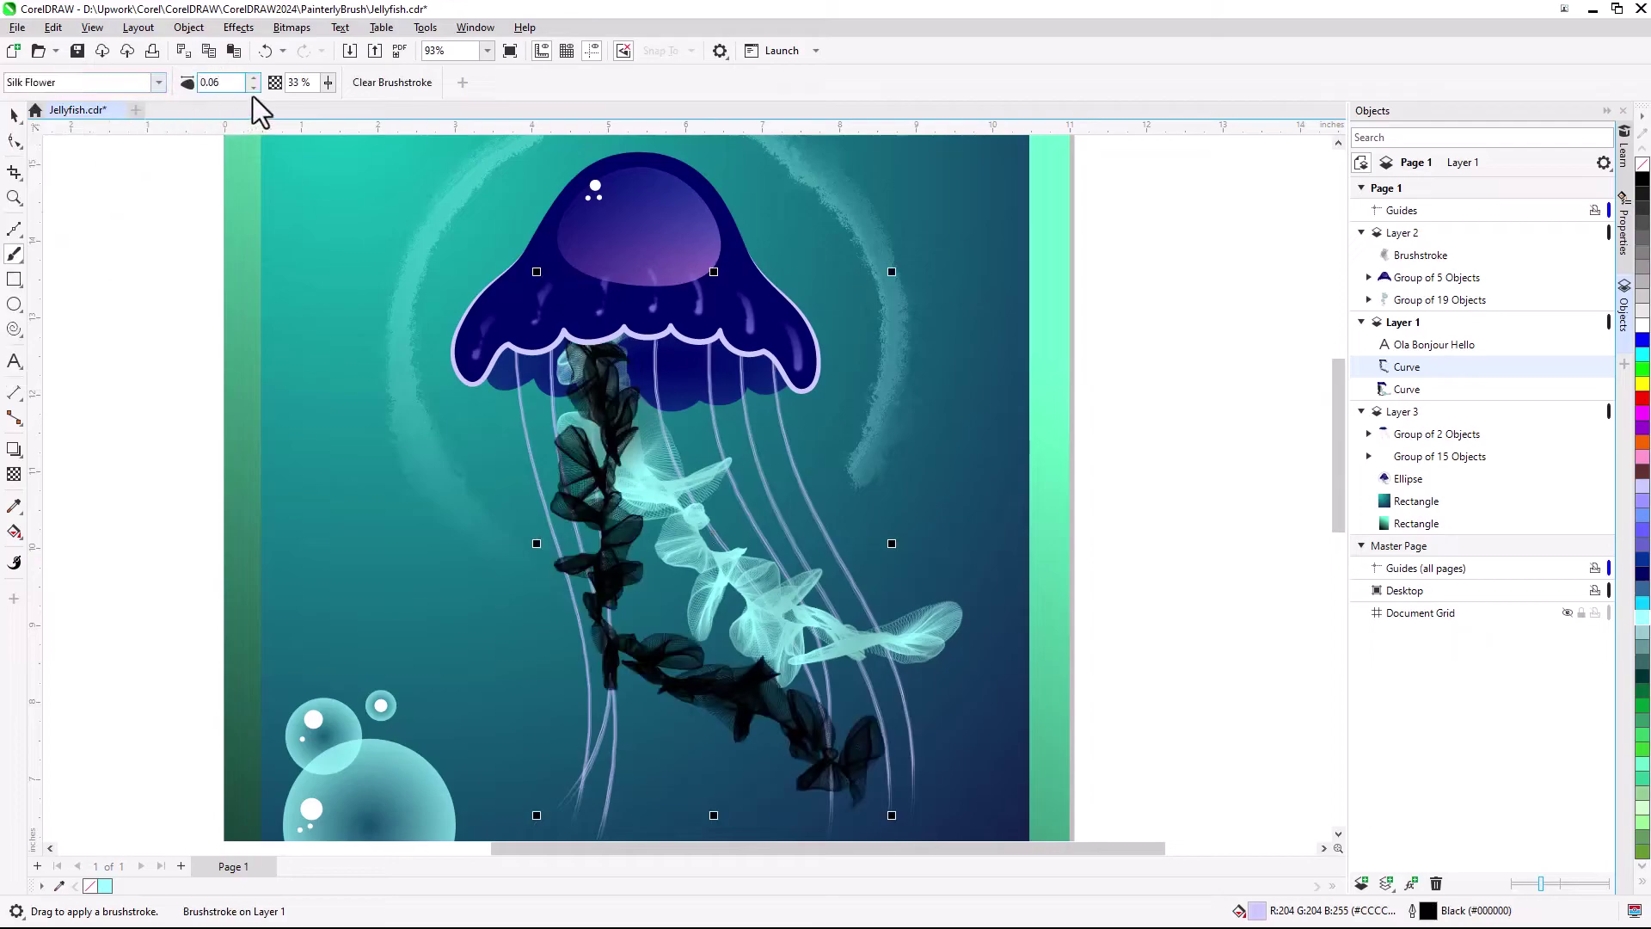
pyautogui.press('Tab')
pyautogui.write('20')
pyautogui.press('Tab')
pyautogui.click(1643, 619)
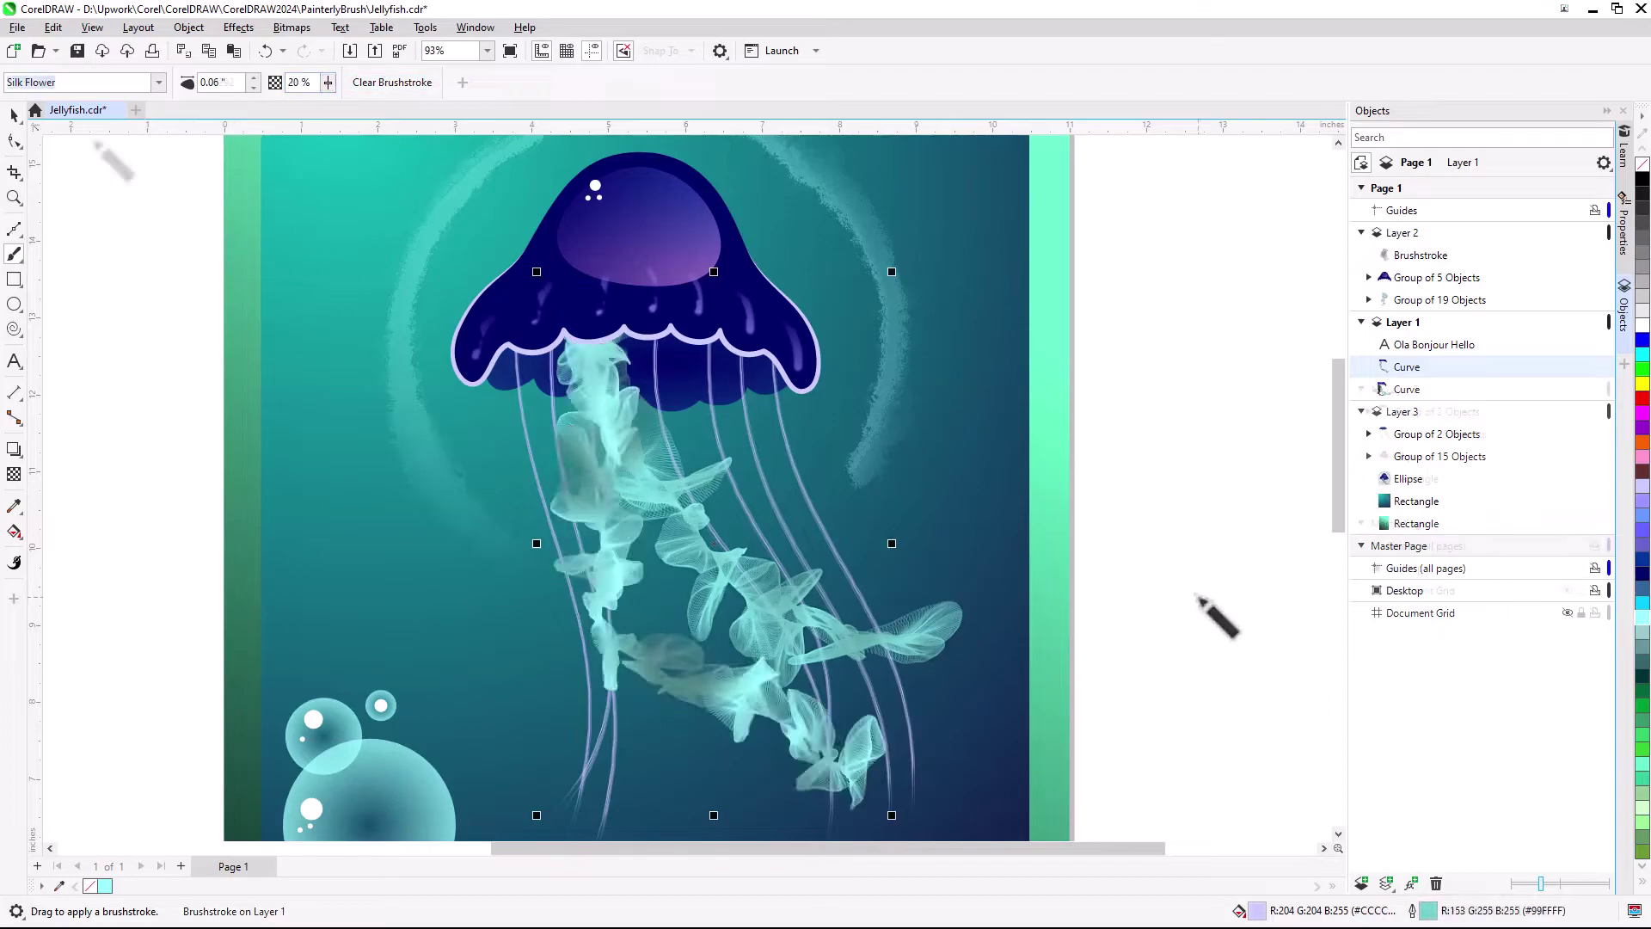
# Delete that stroke and paint a new Silk Flower tentacle below the bell.
pyautogui.press('Delete')
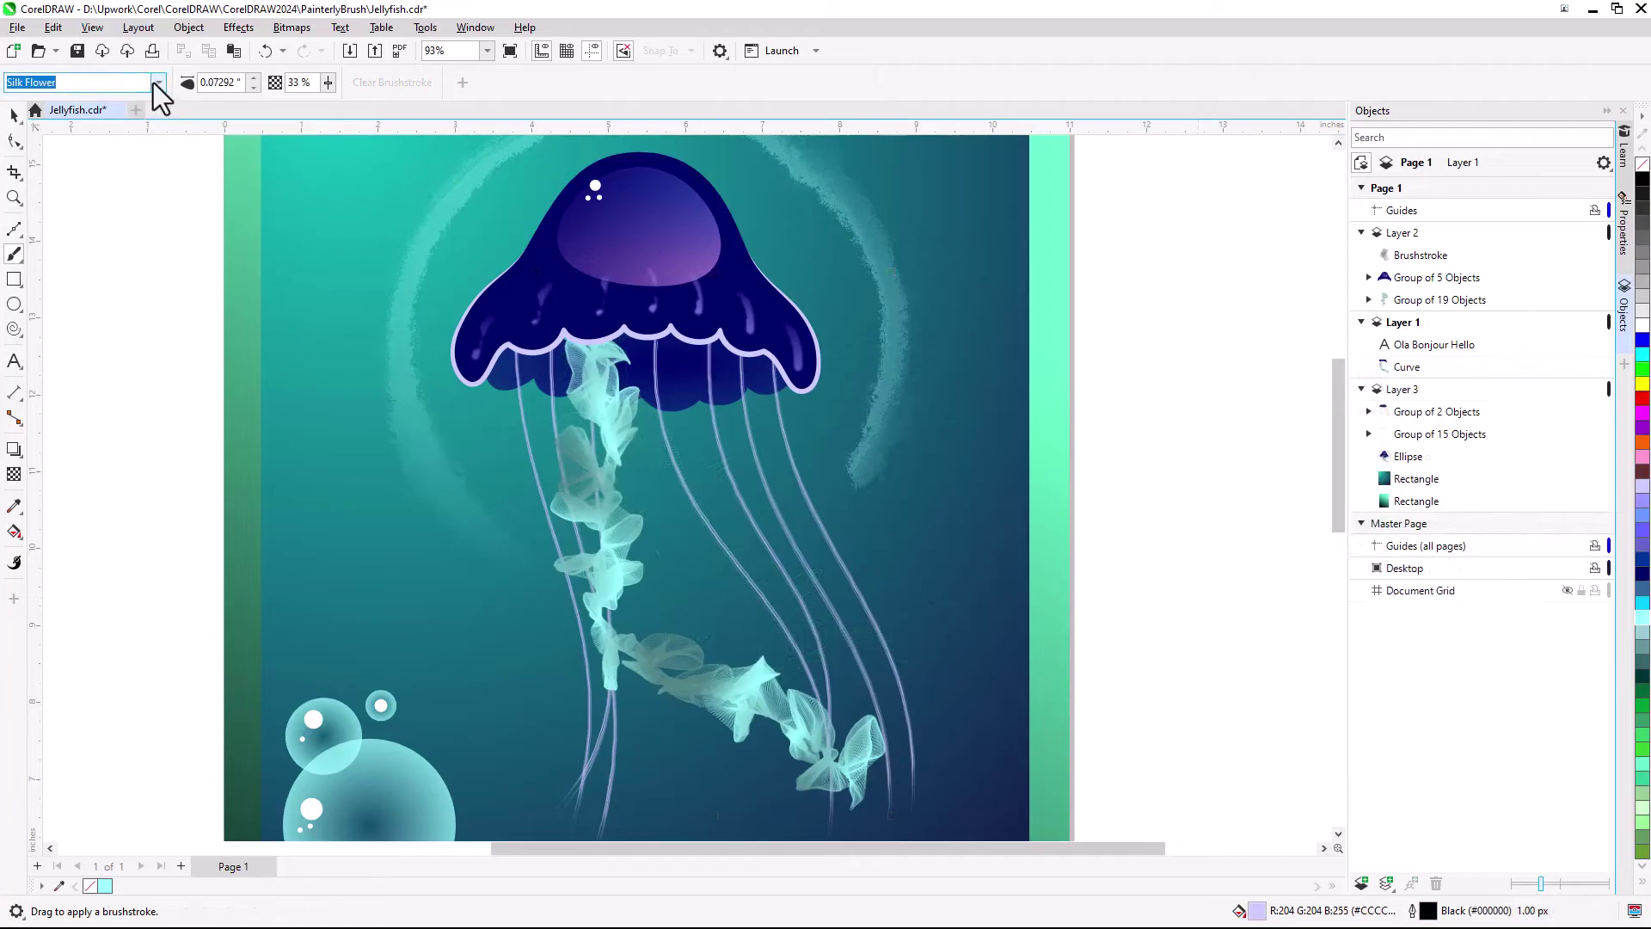
pyautogui.click(159, 81)
pyautogui.click(116, 219)
pyautogui.moveTo(627, 344)
pyautogui.mouseDown()
pyautogui.moveTo(697, 383)
pyautogui.moveTo(737, 563)
pyautogui.moveTo(884, 613)
pyautogui.moveTo(949, 569)
pyautogui.mouseUp()
# Bend the left tentacle curve leftward with the Shape tool, then shorten and widen it.
pyautogui.press('Escape')
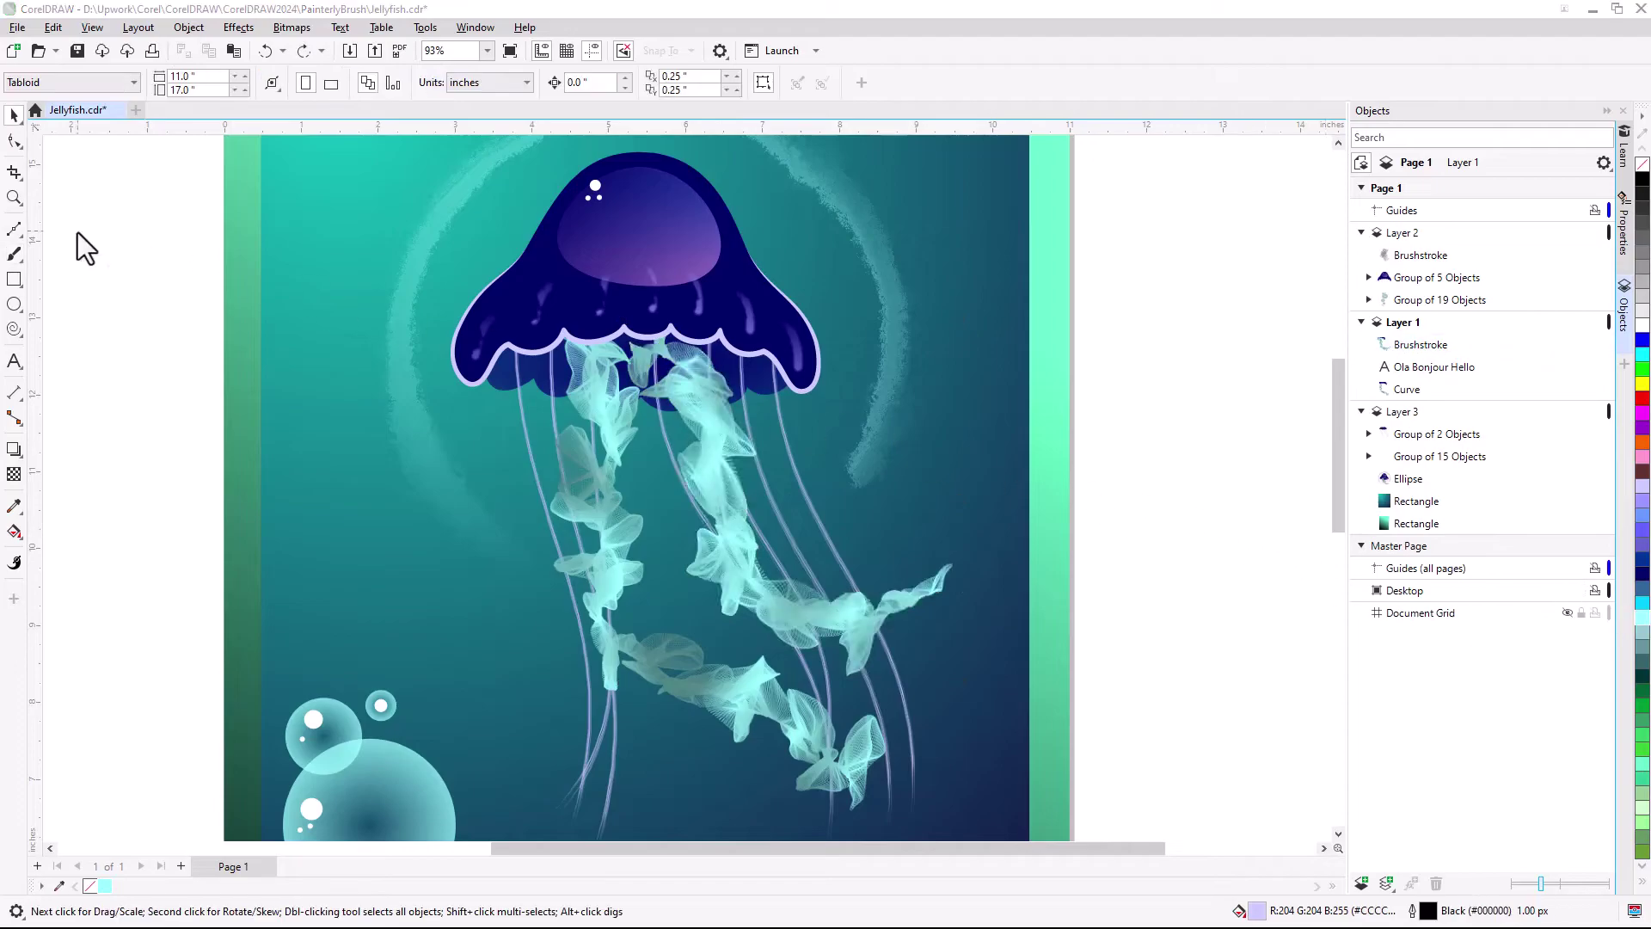
pyautogui.click(14, 142)
pyautogui.click(602, 405)
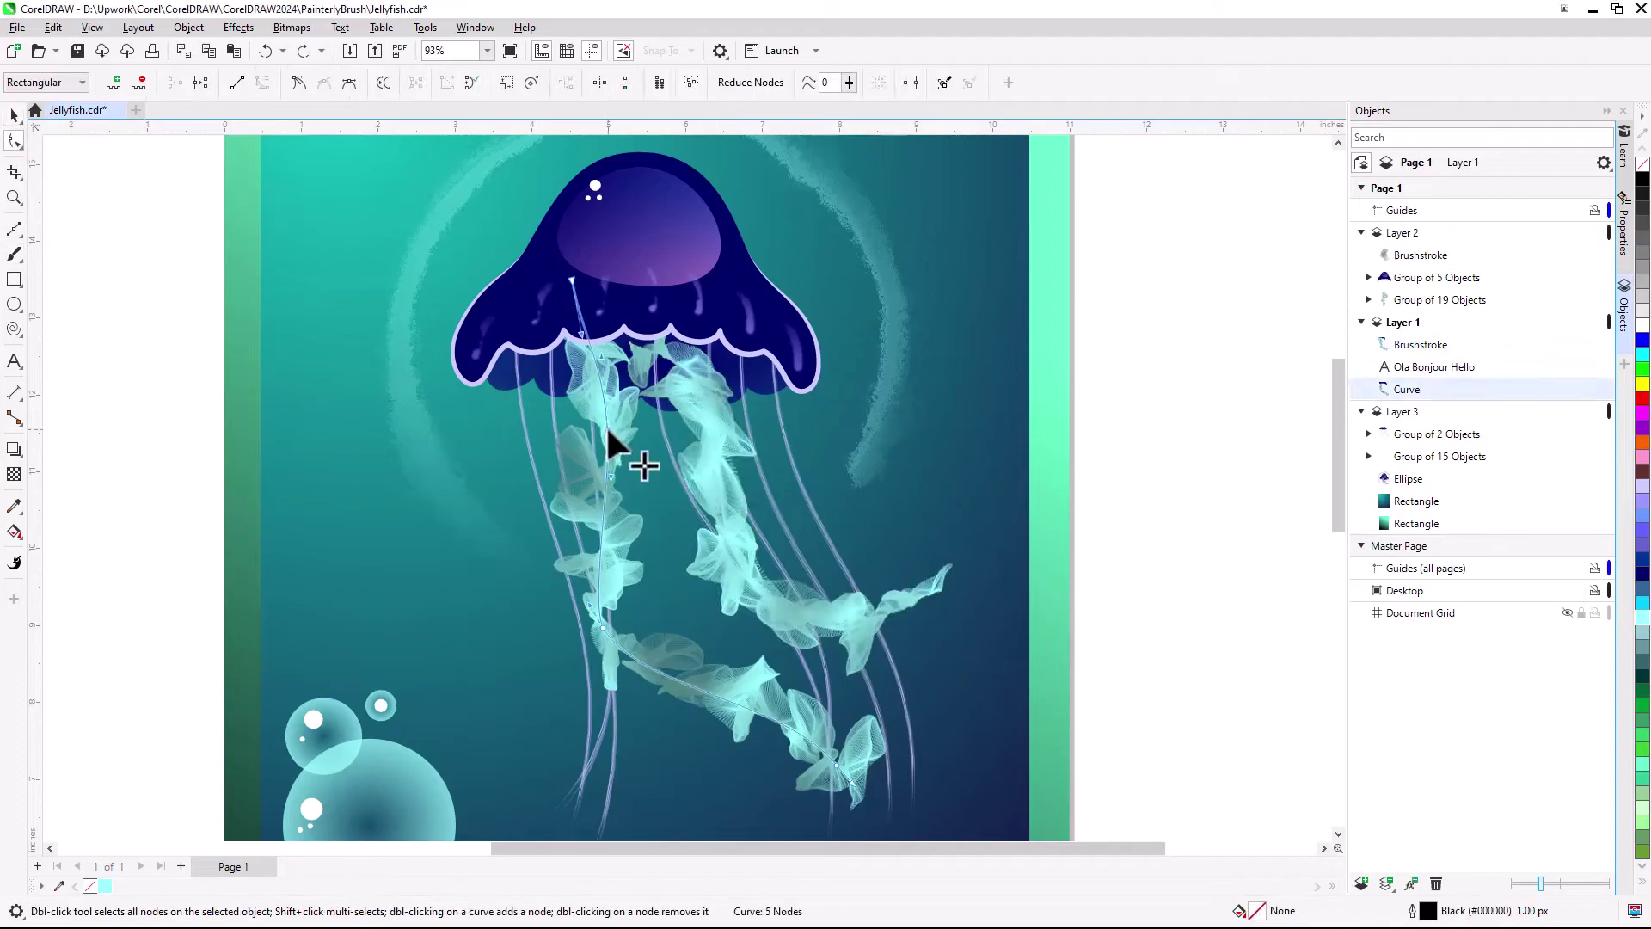
pyautogui.moveTo(606, 425); pyautogui.dragTo(578, 479)
pyautogui.moveTo(589, 608); pyautogui.dragTo(560, 634)
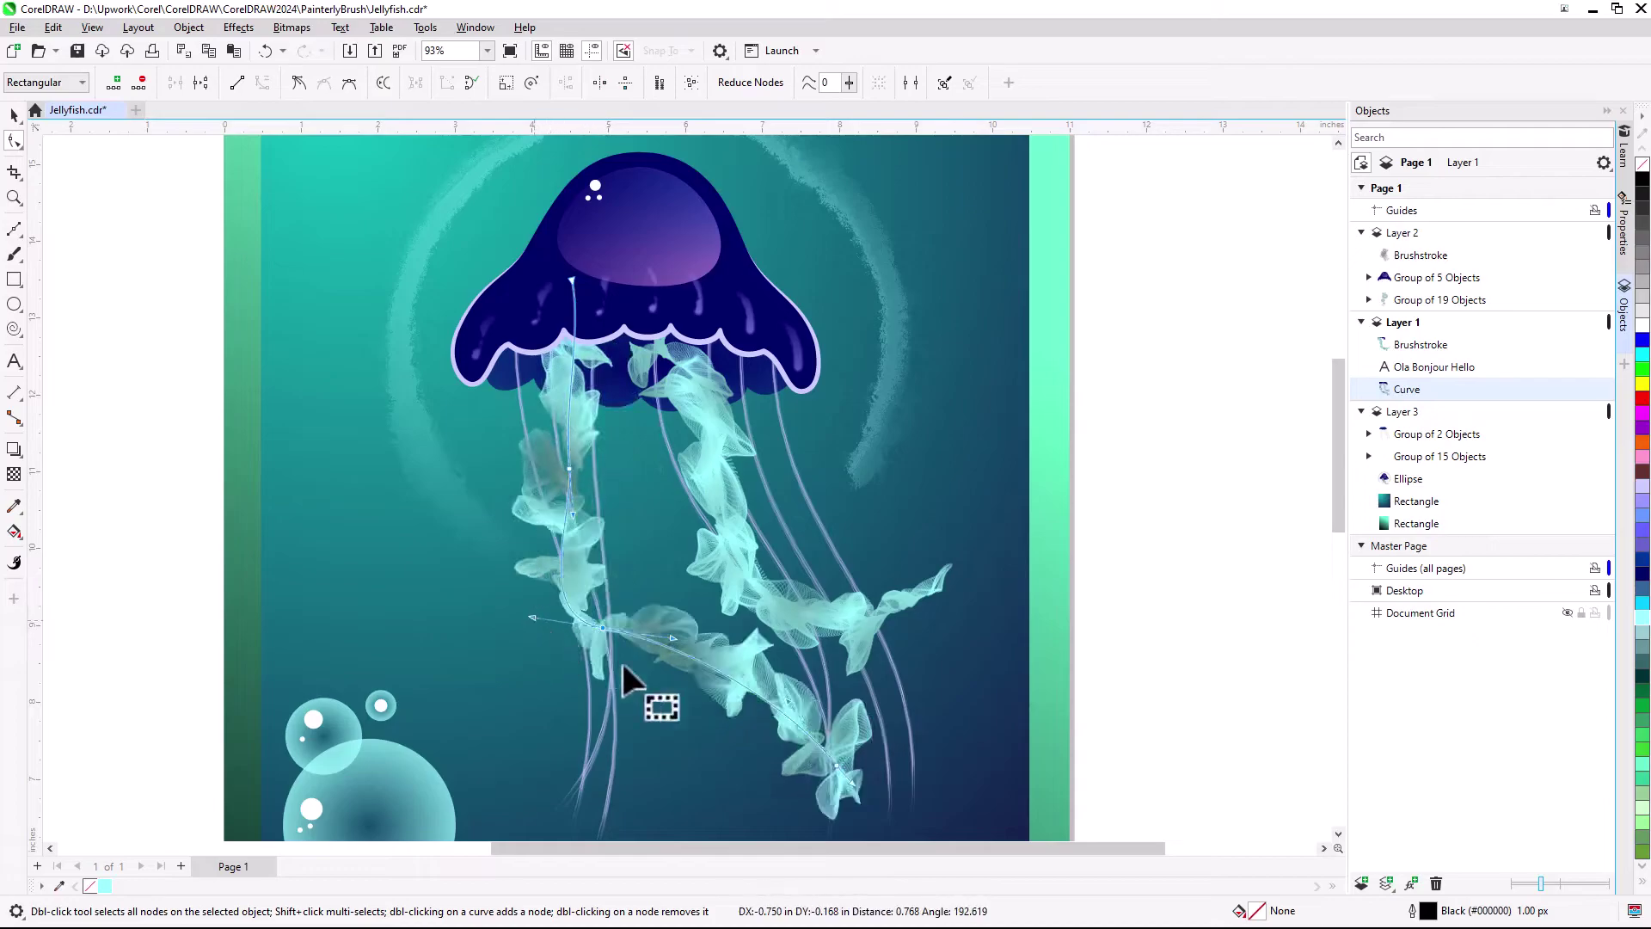
pyautogui.moveTo(836, 768)
pyautogui.mouseDown()
pyautogui.moveTo(785, 763)
pyautogui.moveTo(834, 785)
pyautogui.moveTo(792, 774)
pyautogui.moveTo(807, 793)
pyautogui.mouseUp()
pyautogui.click(14, 114)
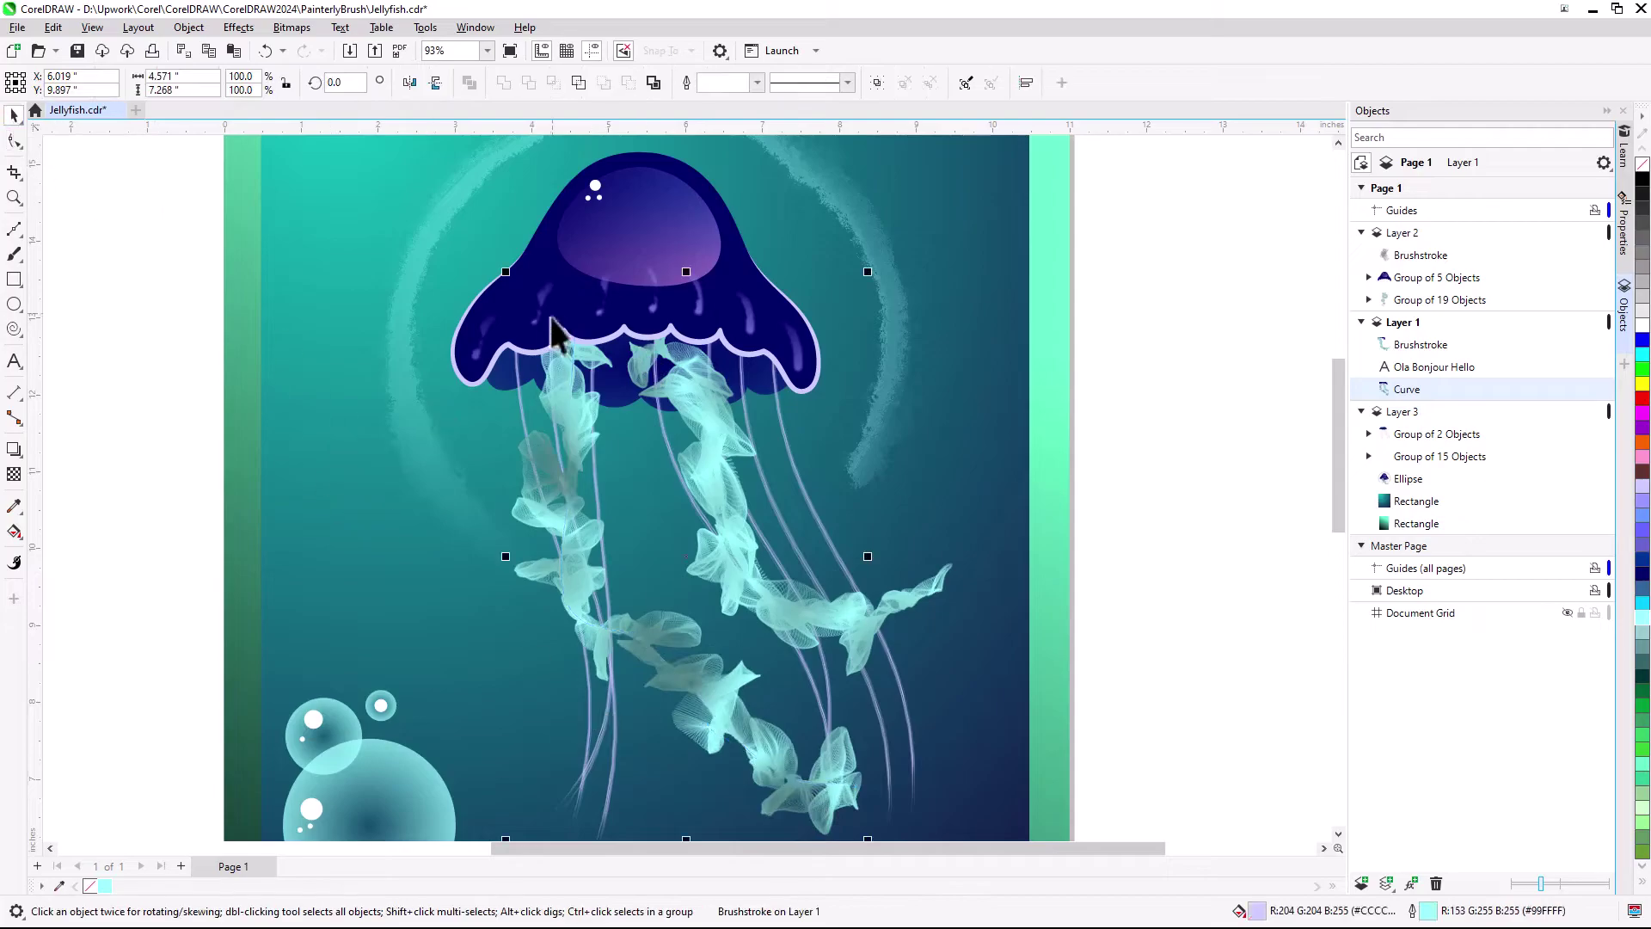
pyautogui.moveTo(689, 834); pyautogui.dragTo(689, 781)
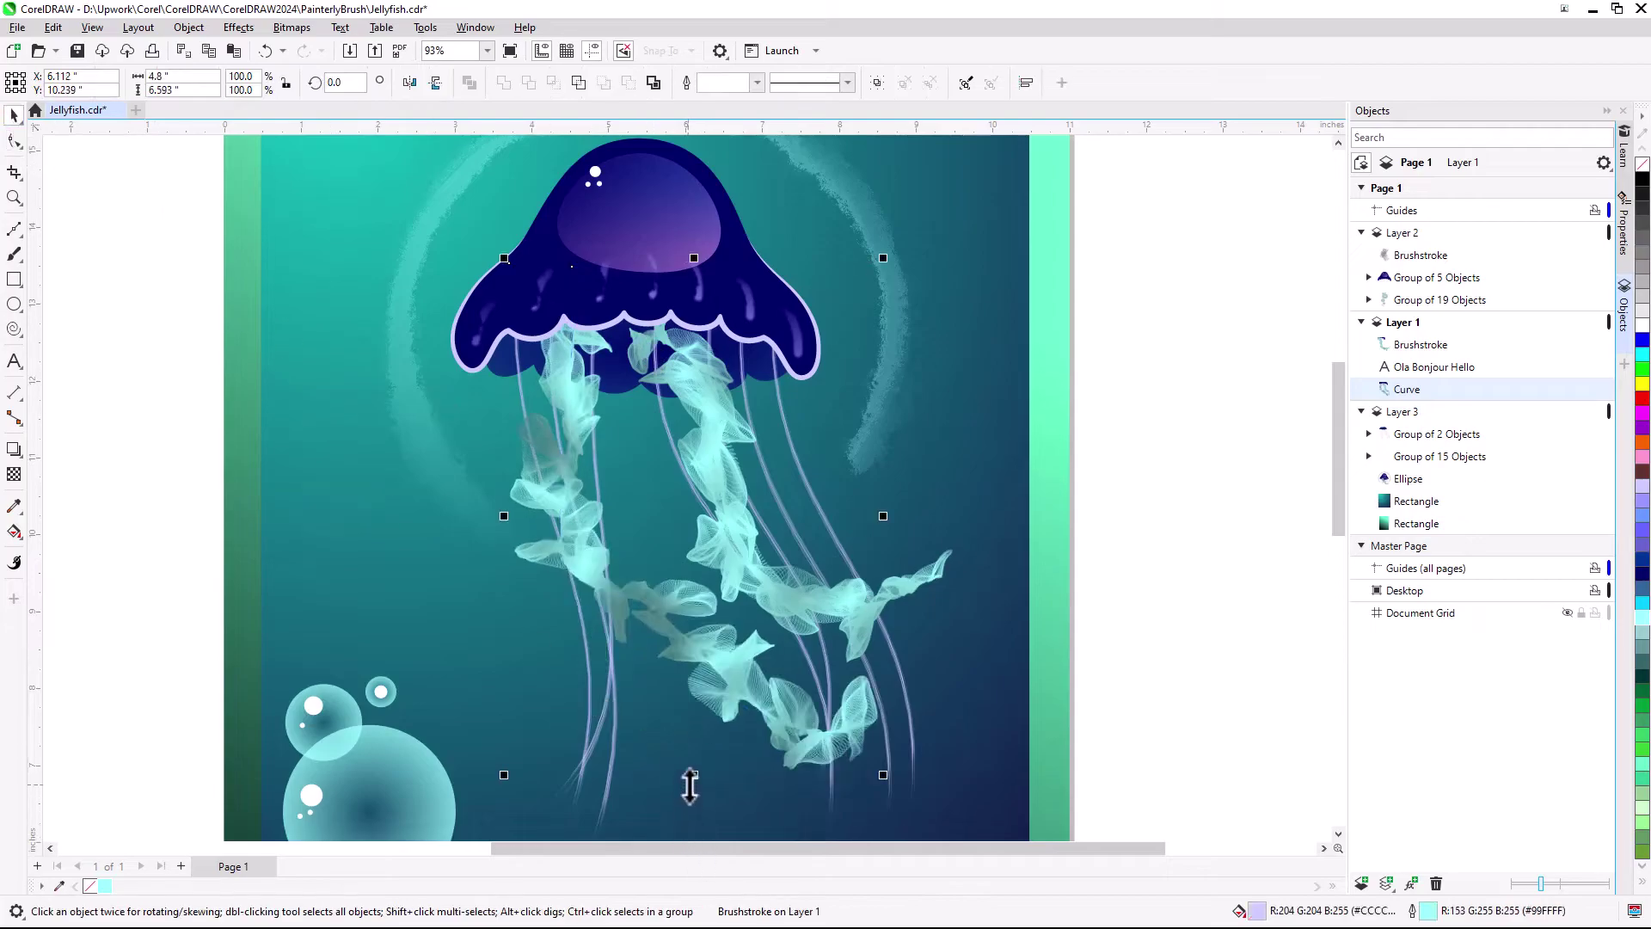
pyautogui.moveTo(502, 516); pyautogui.dragTo(465, 519)
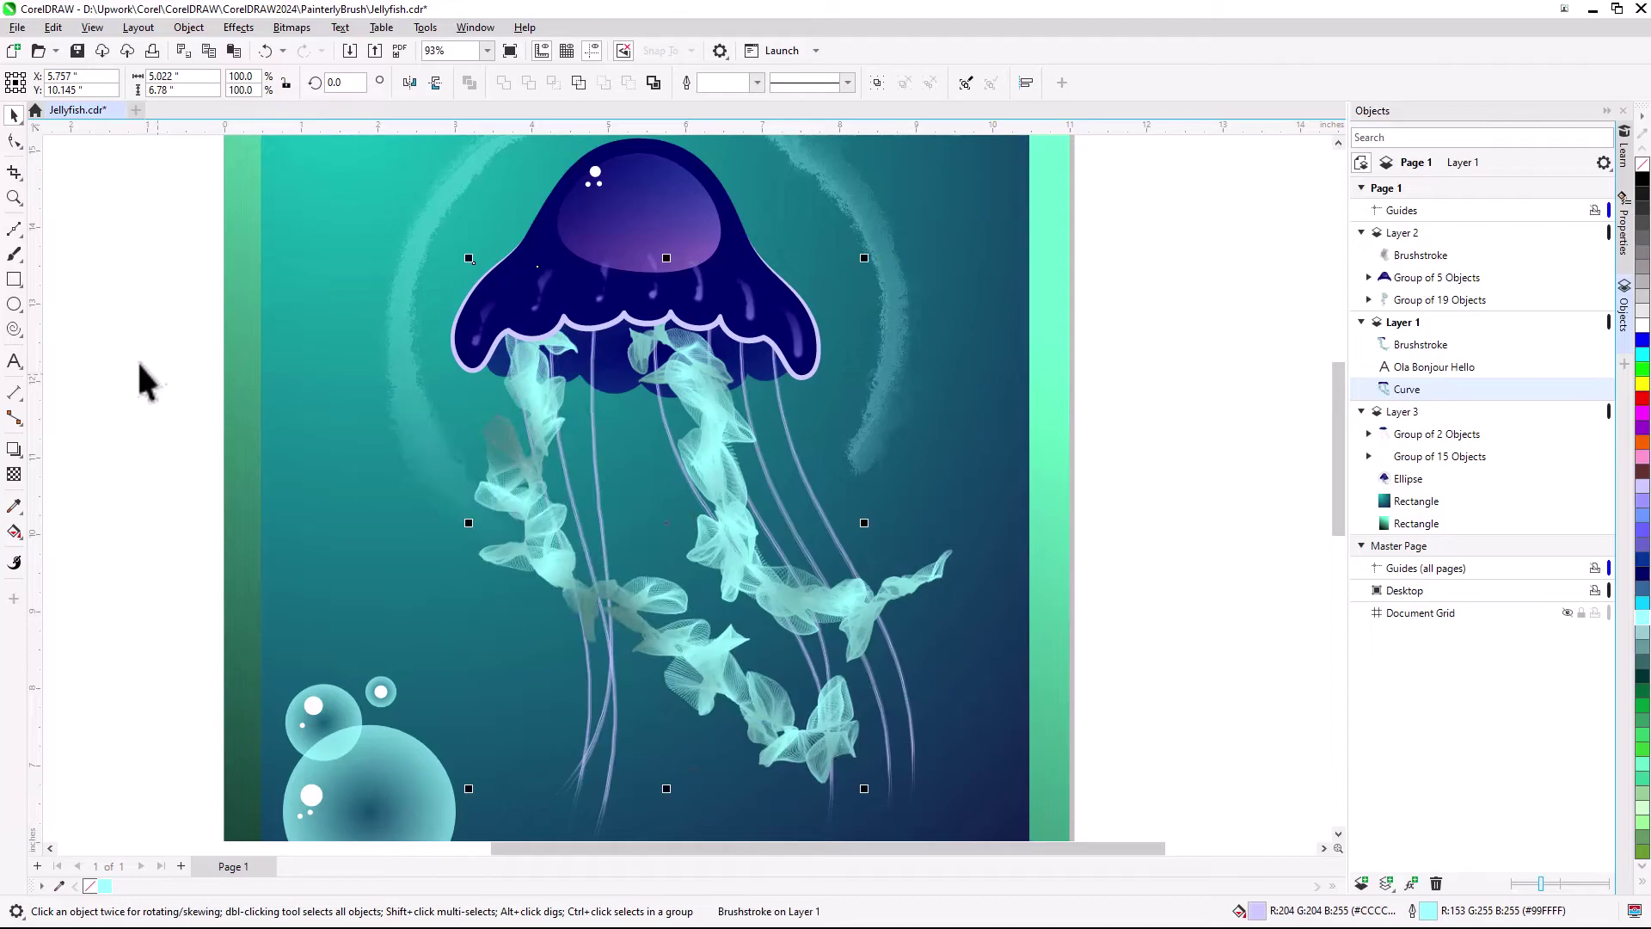
# Clear the left tentacle's brushstroke and give the curve an 8 px outline.
pyautogui.click(13, 254)
pyautogui.click(378, 86)
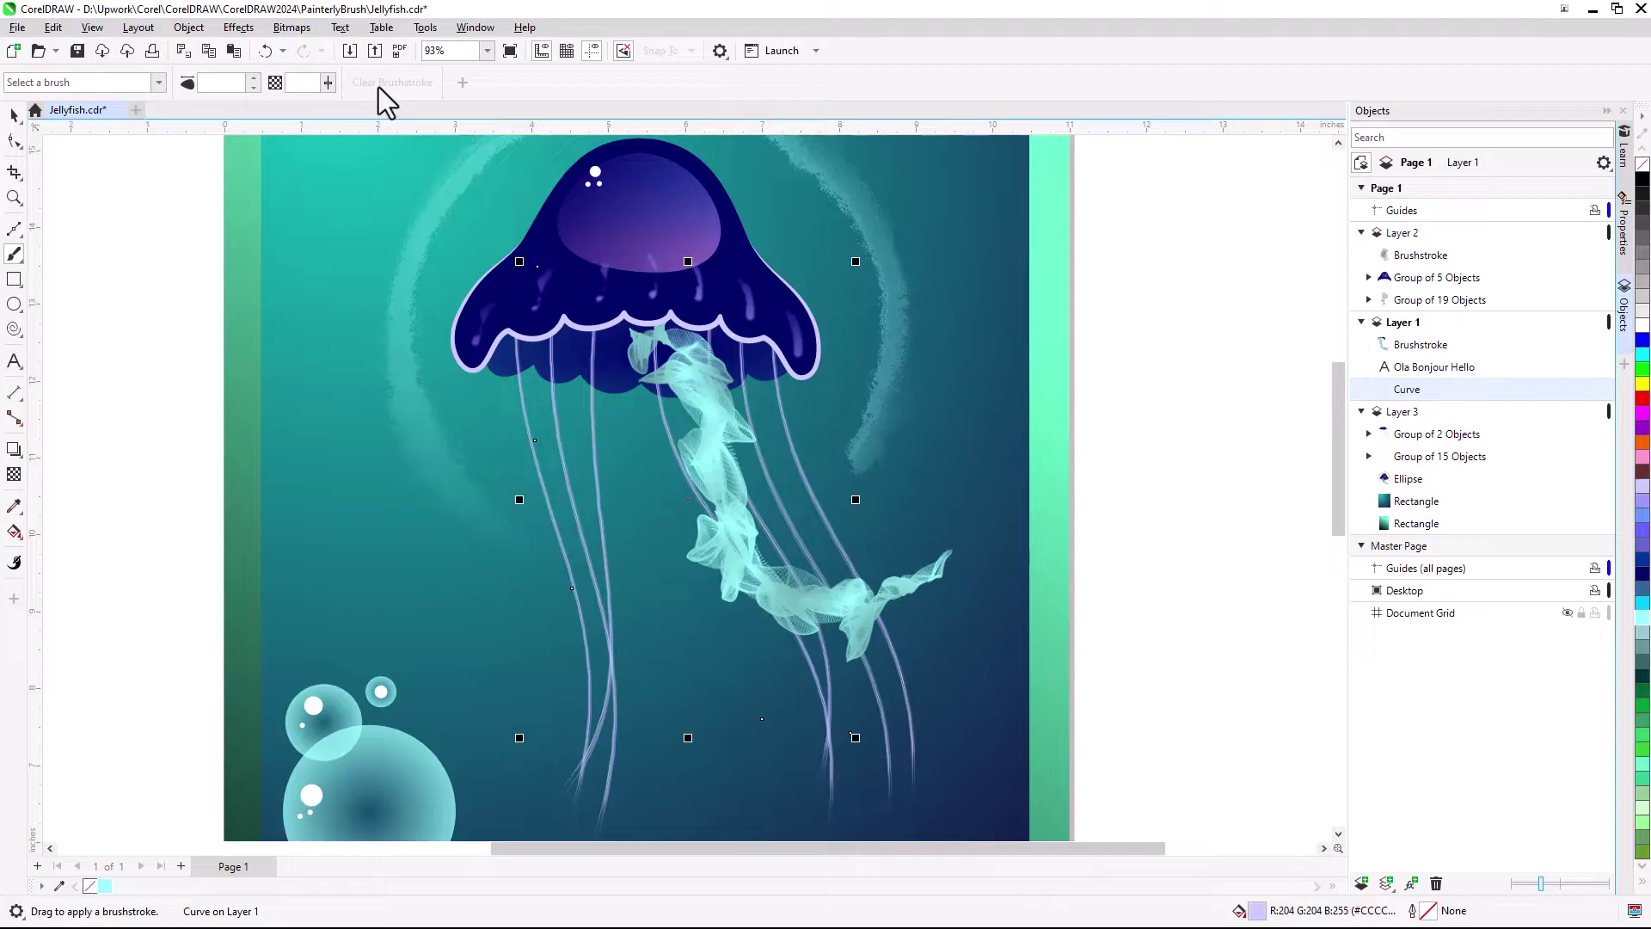
pyautogui.click(17, 120)
pyautogui.click(539, 82)
pyautogui.click(507, 189)
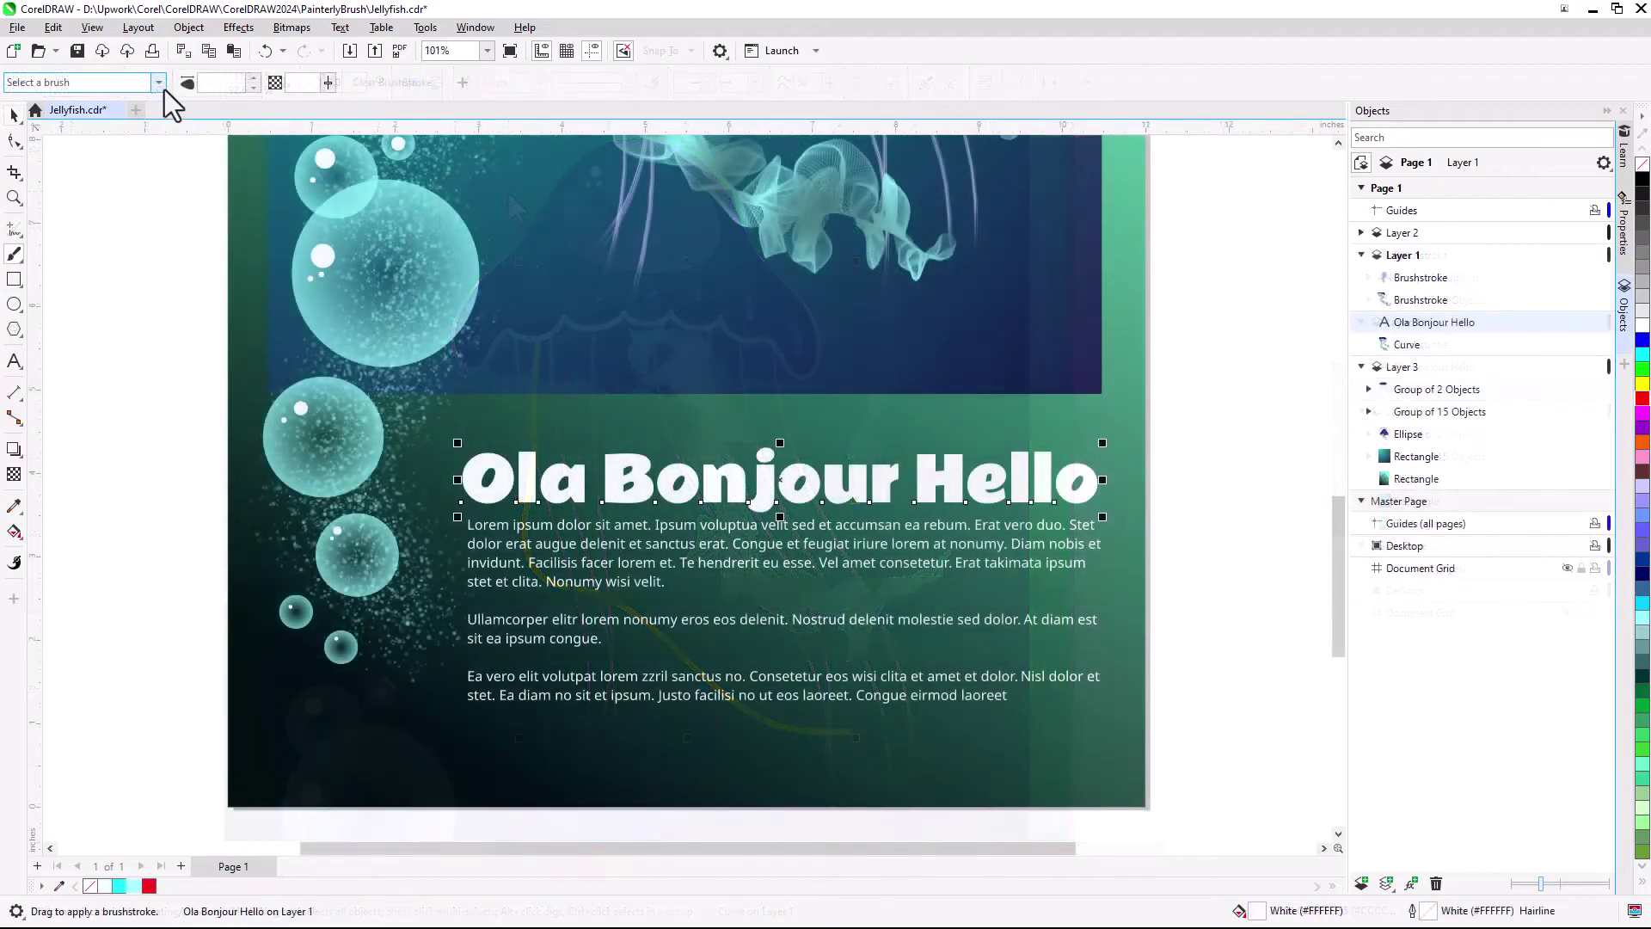
# Apply a white Digital Effects > Fairy Dust brush to the heading at 54% transparency.
pyautogui.click(158, 82)
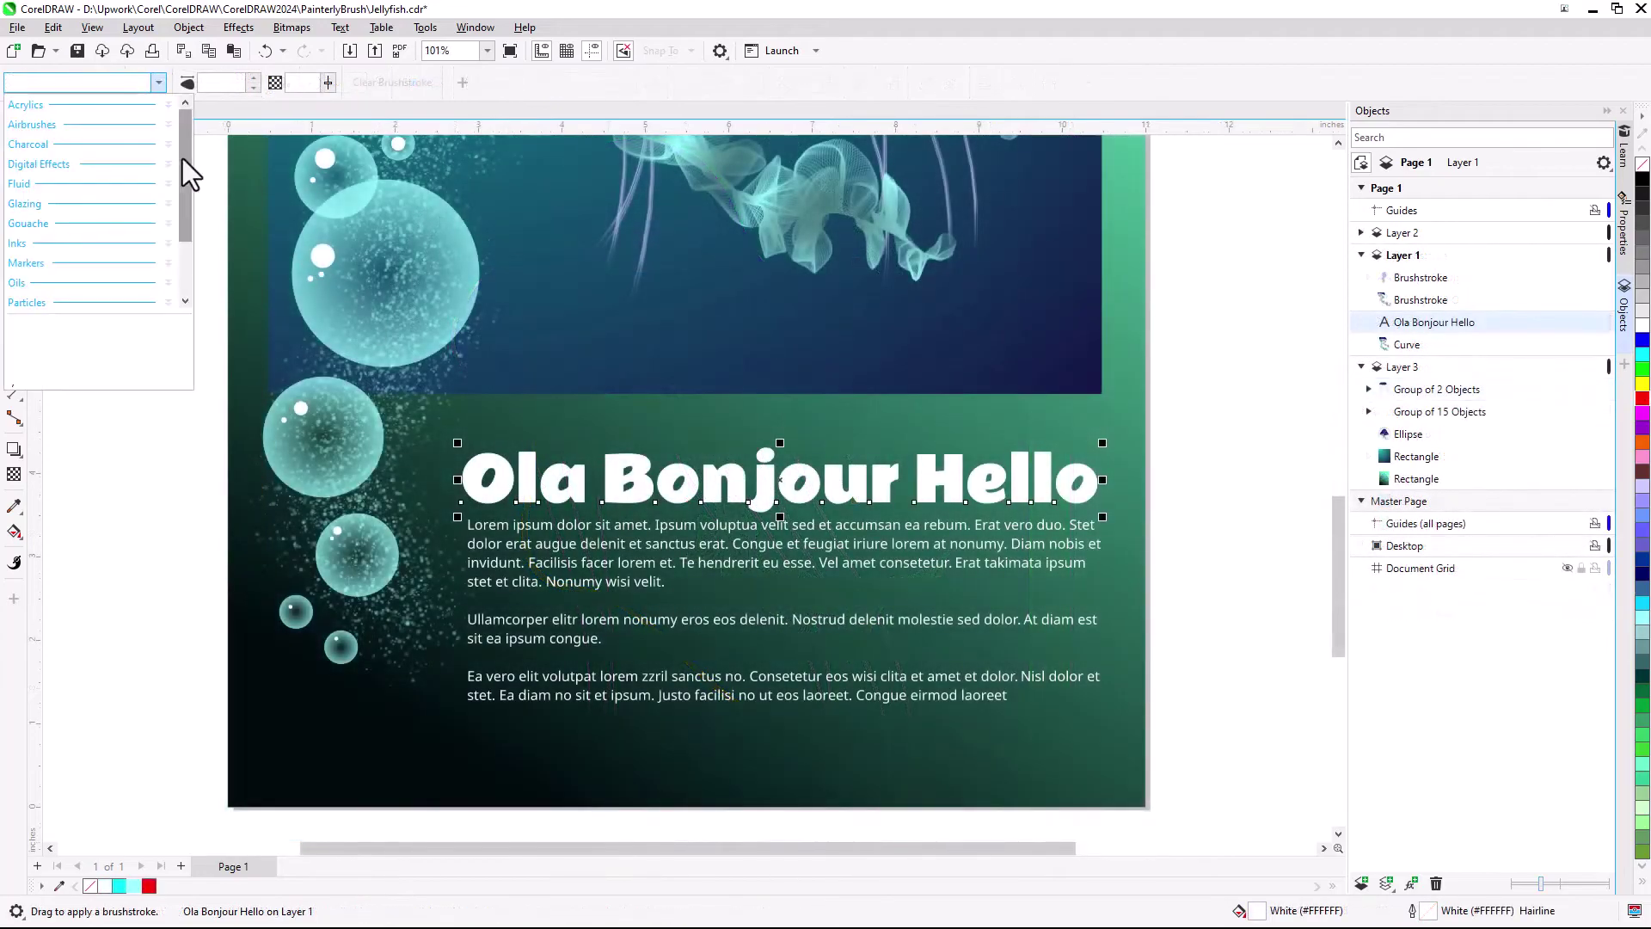
pyautogui.click(168, 164)
pyautogui.click(129, 206)
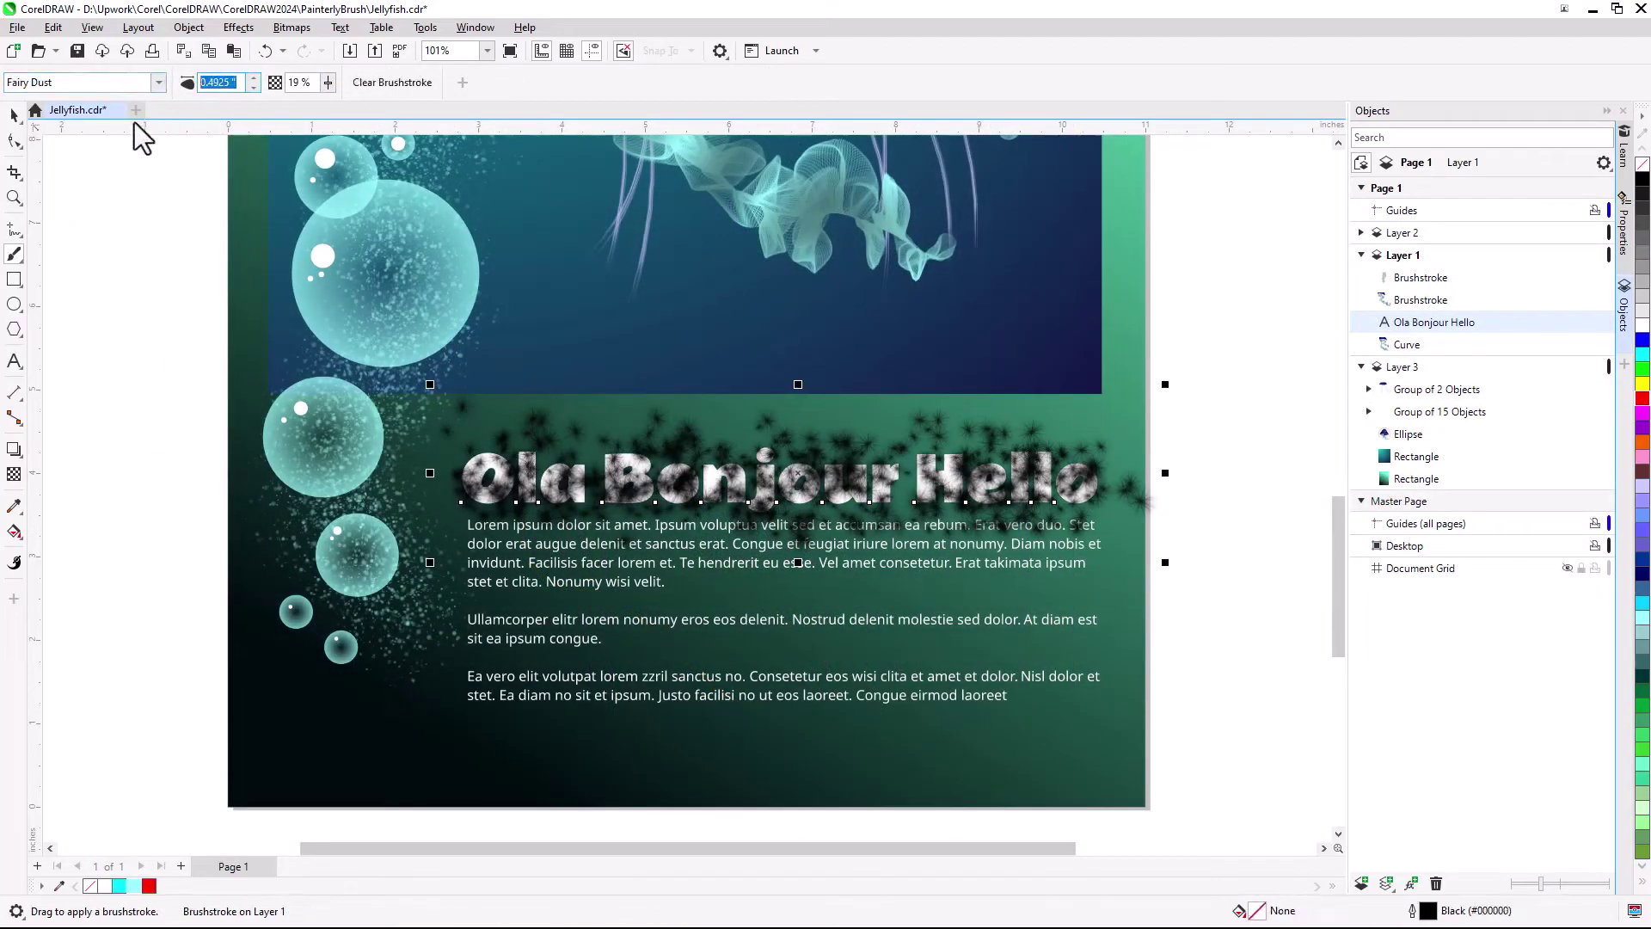
pyautogui.moveTo(328, 82); pyautogui.dragTo(358, 114)
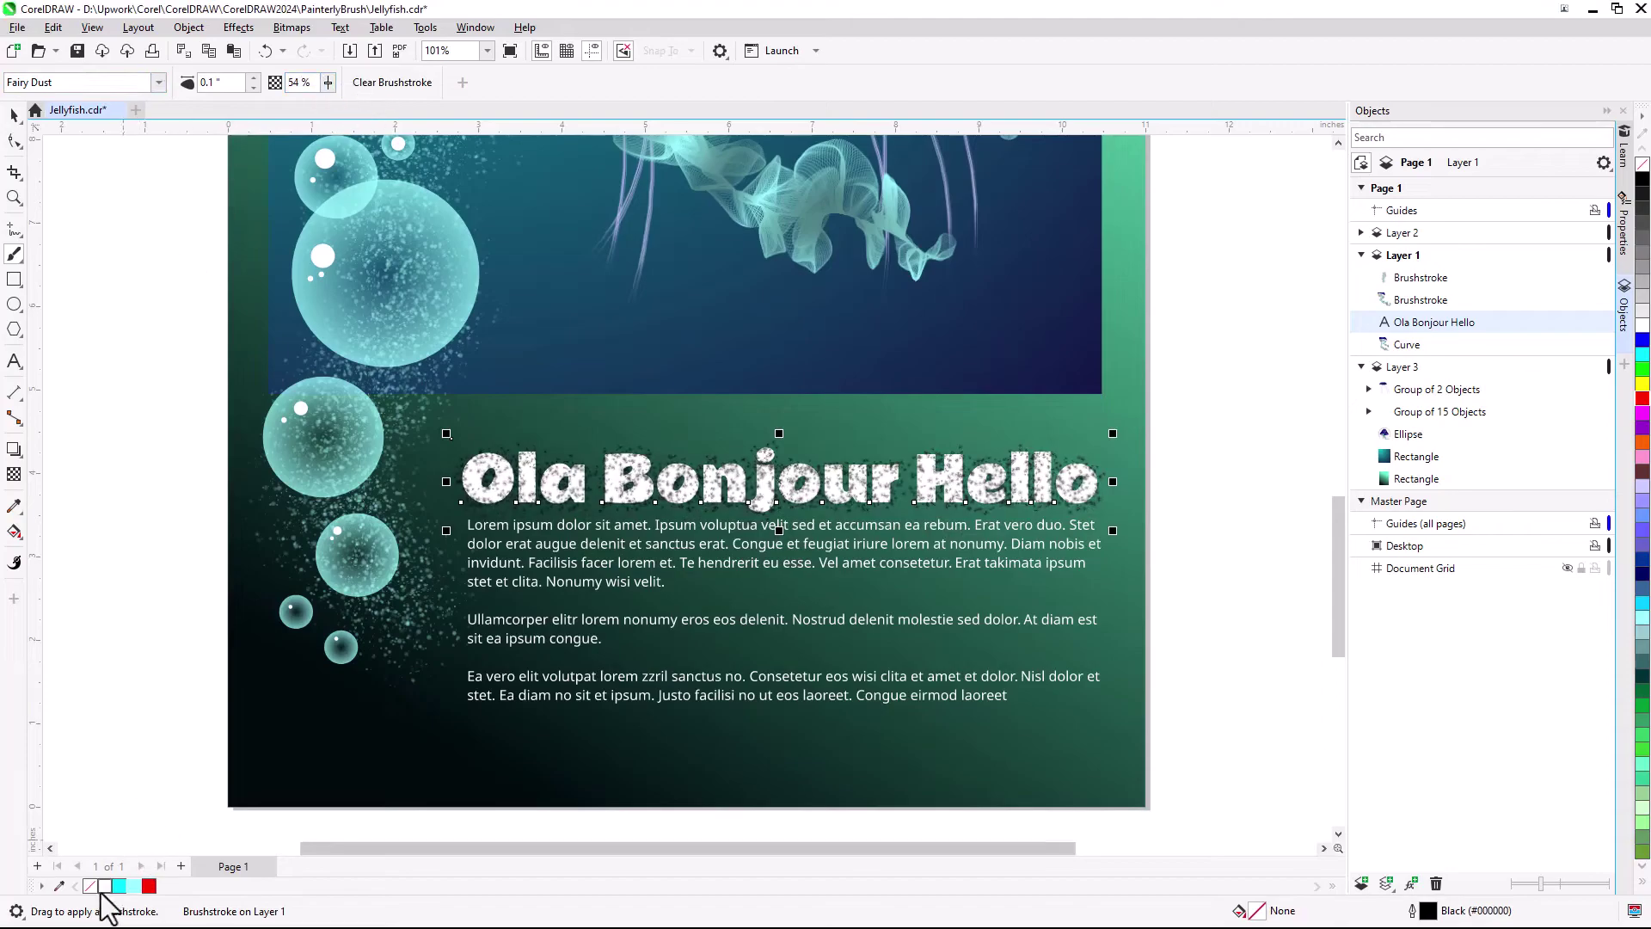
pyautogui.click(104, 886)
# Edit the heading's 'Ola Bonjour Hello' wording with the Text tool.
pyautogui.click(14, 361)
pyautogui.click(656, 472)
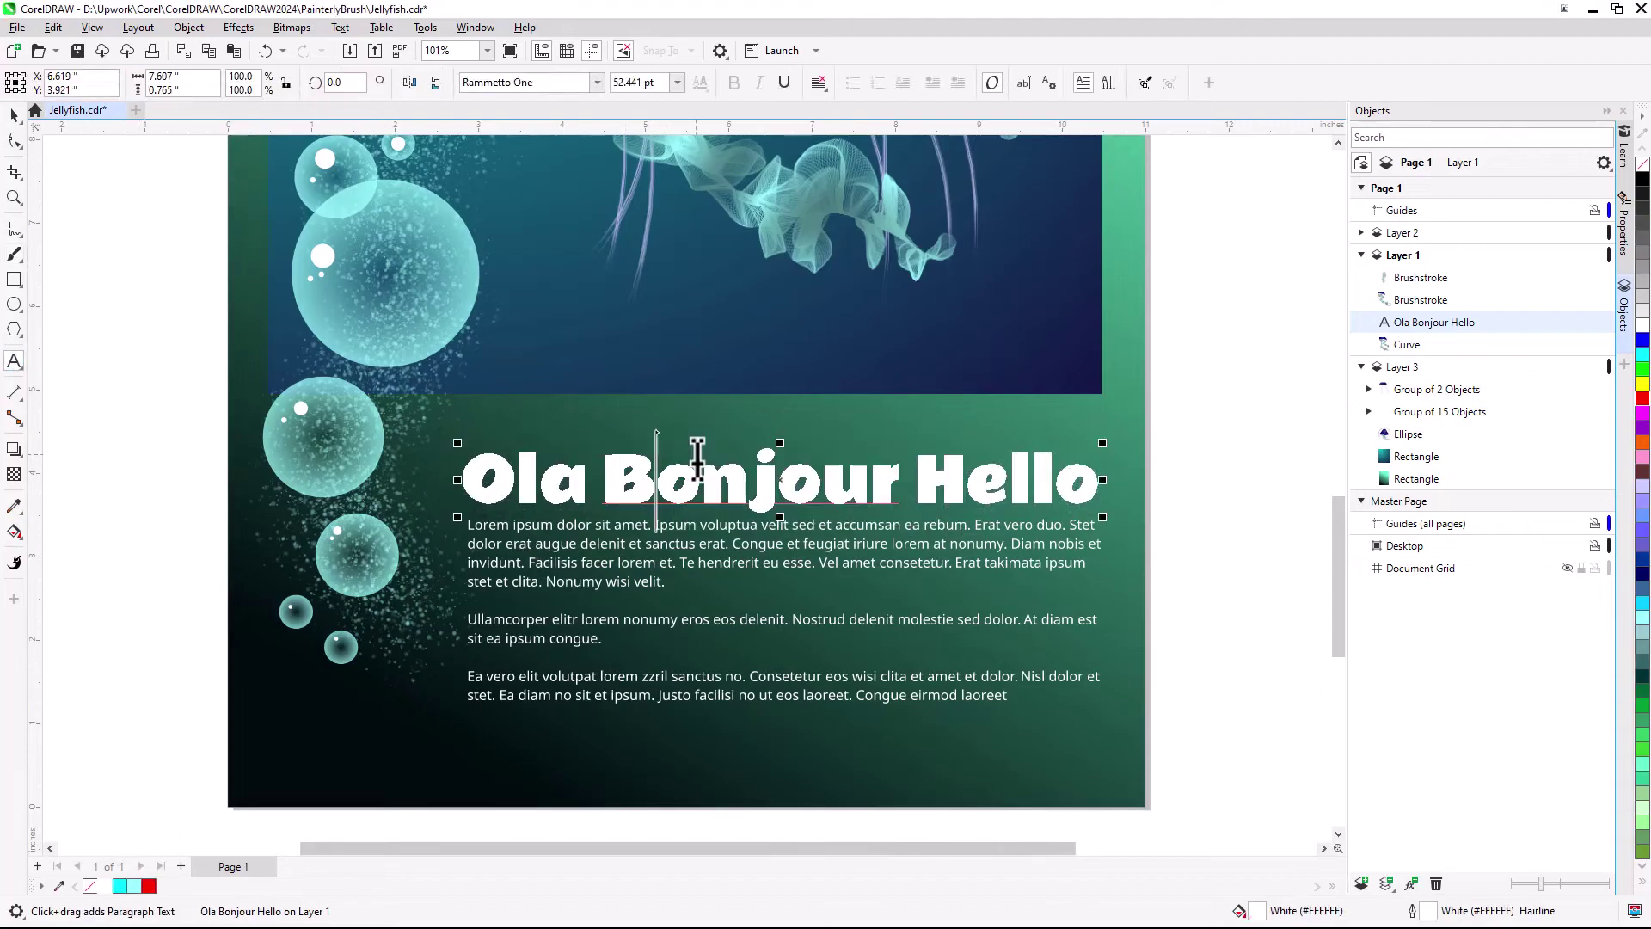
pyautogui.press('Home')
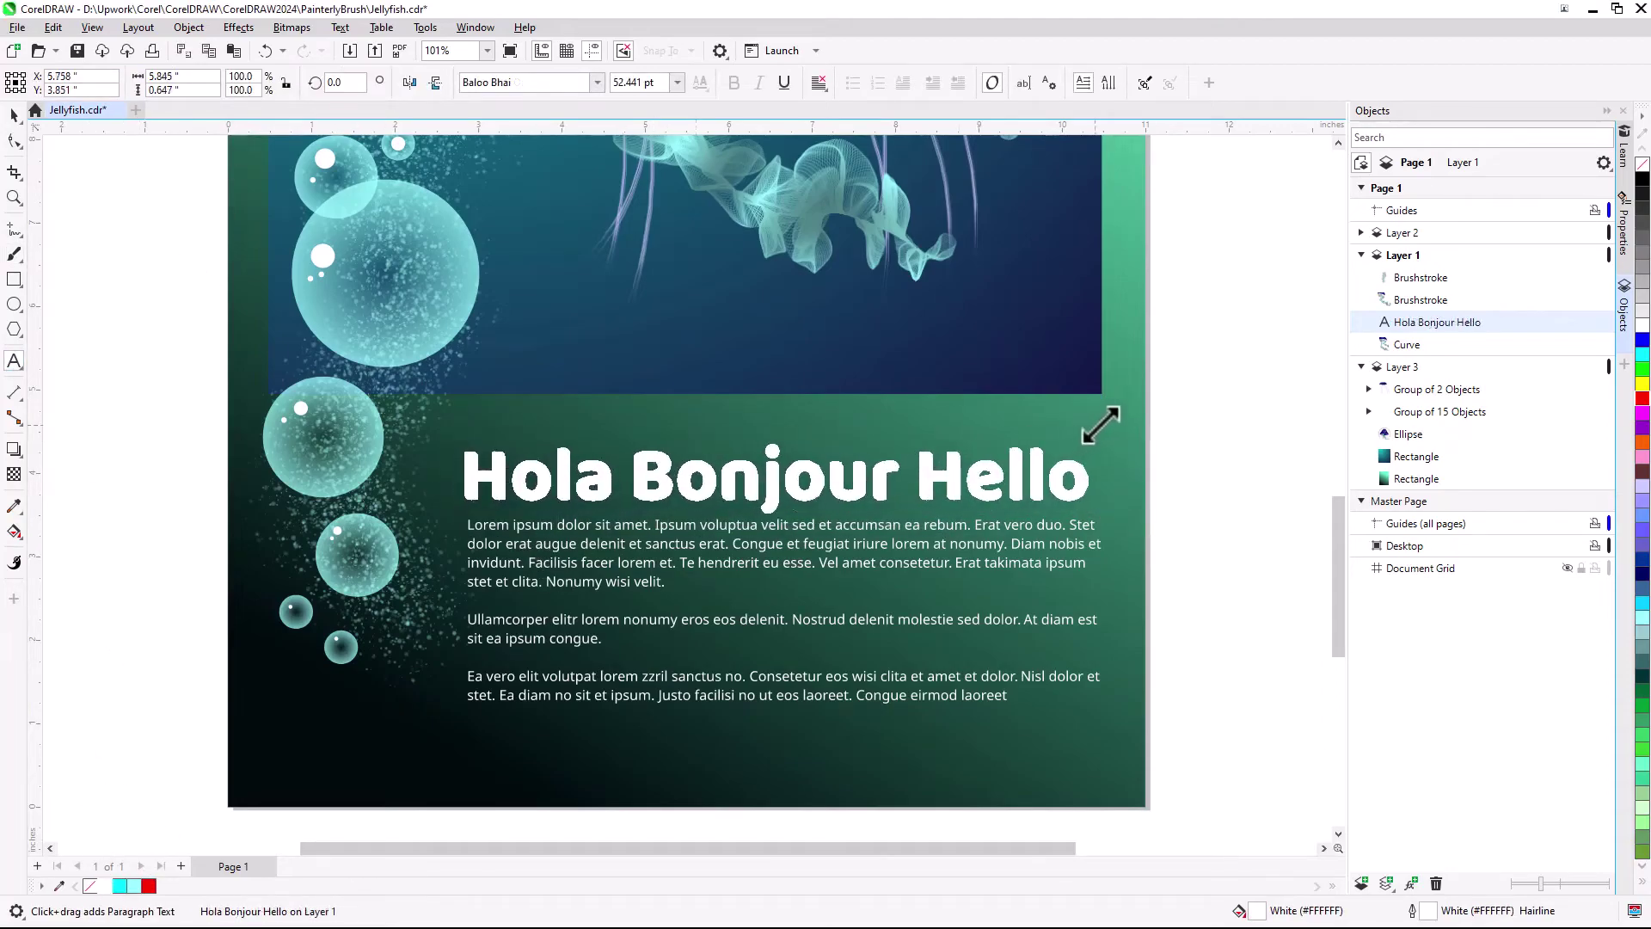
pyautogui.hotkey('ctrl', 'a')
pyautogui.press('Escape')
pyautogui.press('Escape')
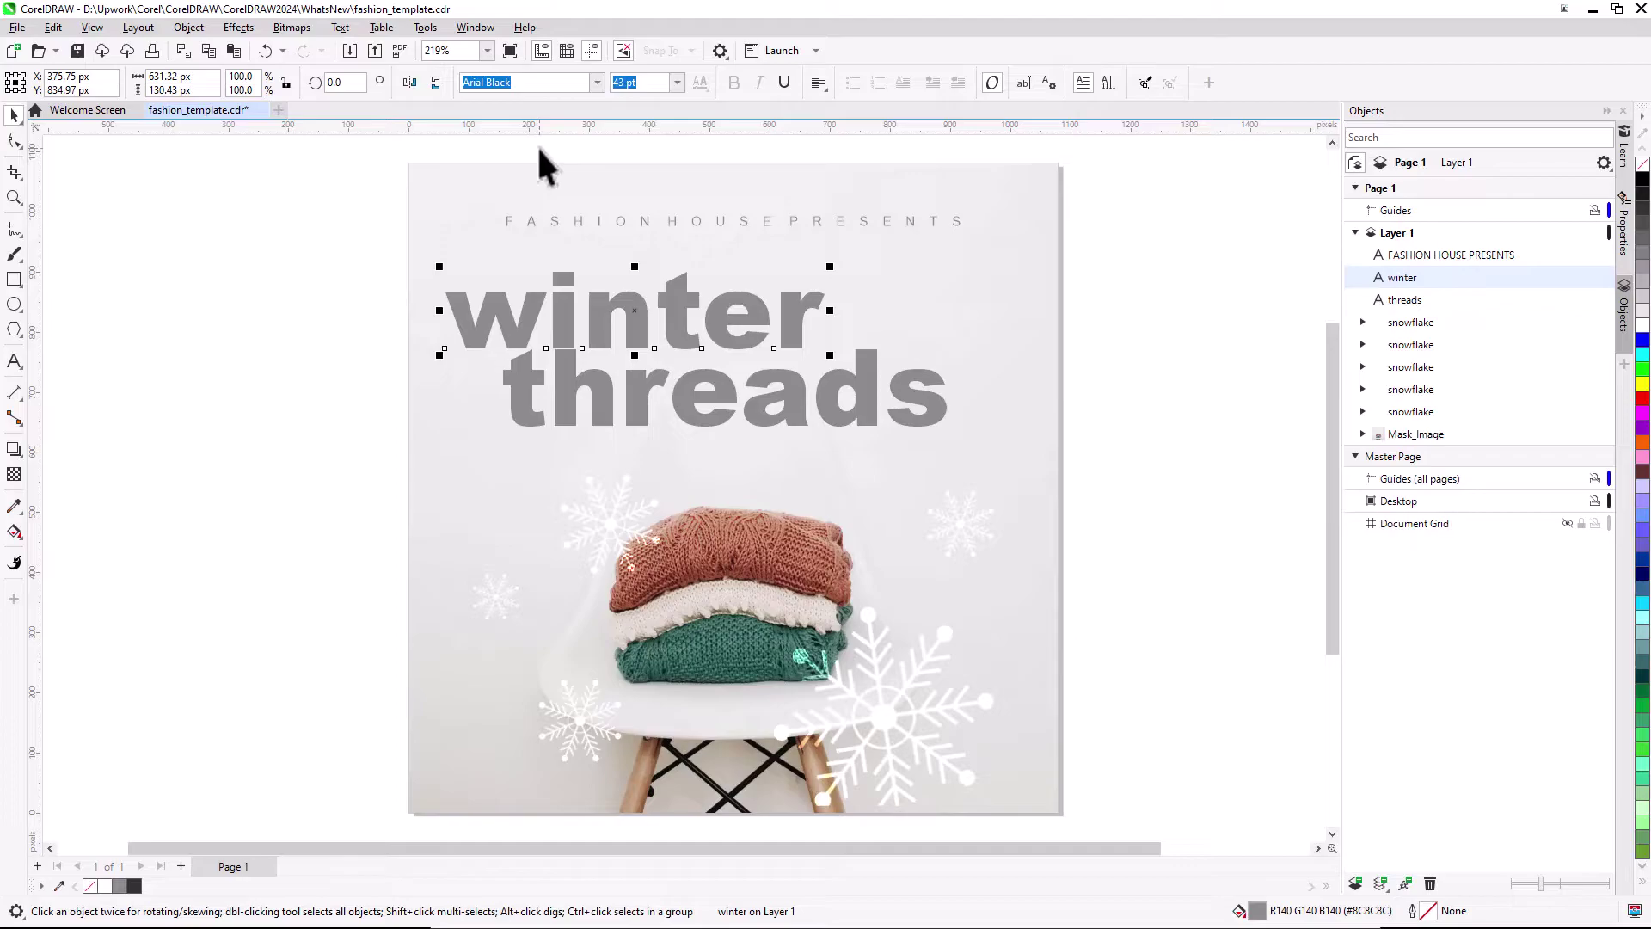
pyautogui.click(597, 82)
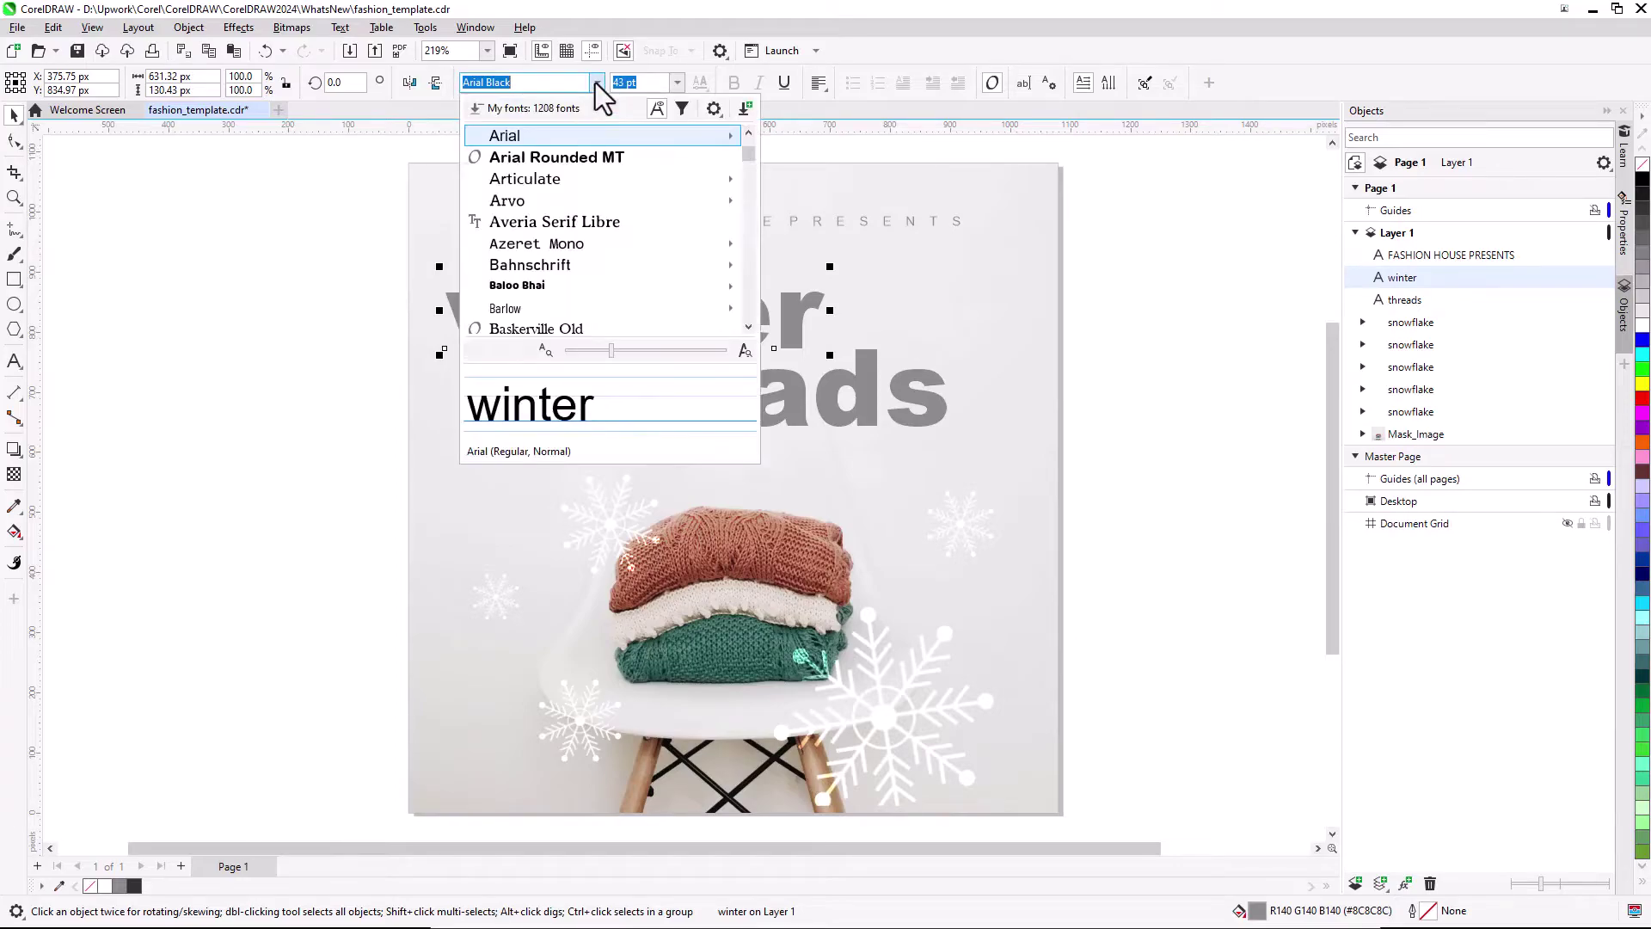
pyautogui.click(713, 114)
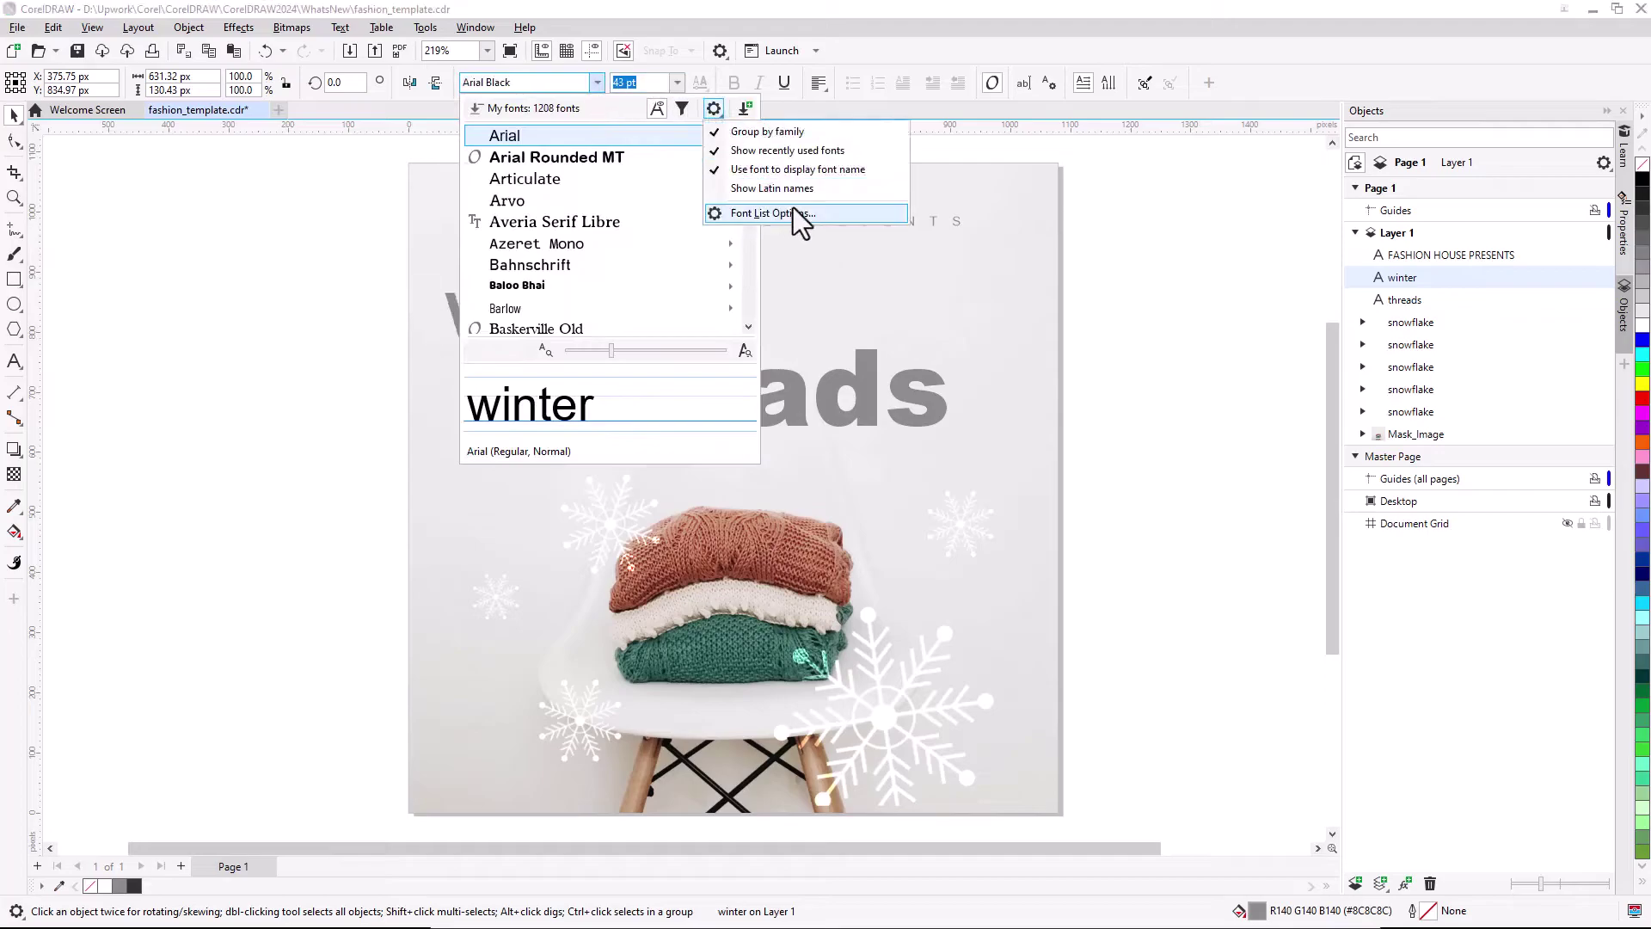
pyautogui.click(827, 214)
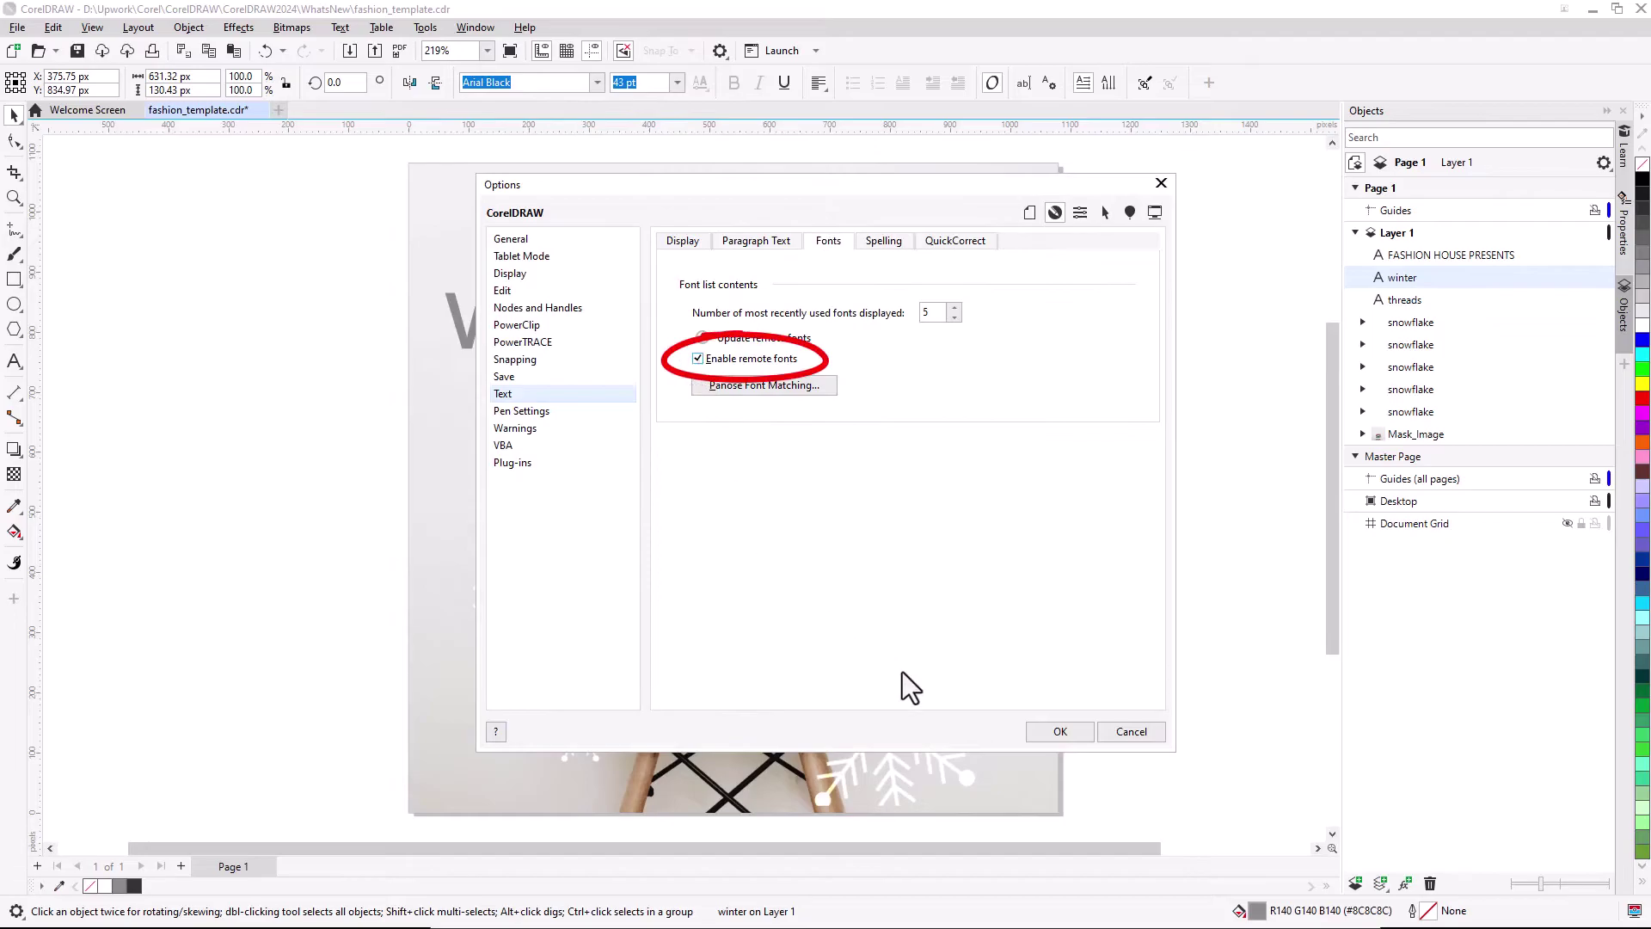
# Set the word 'winter' in the Arvo Bold font.
pyautogui.press('Return')
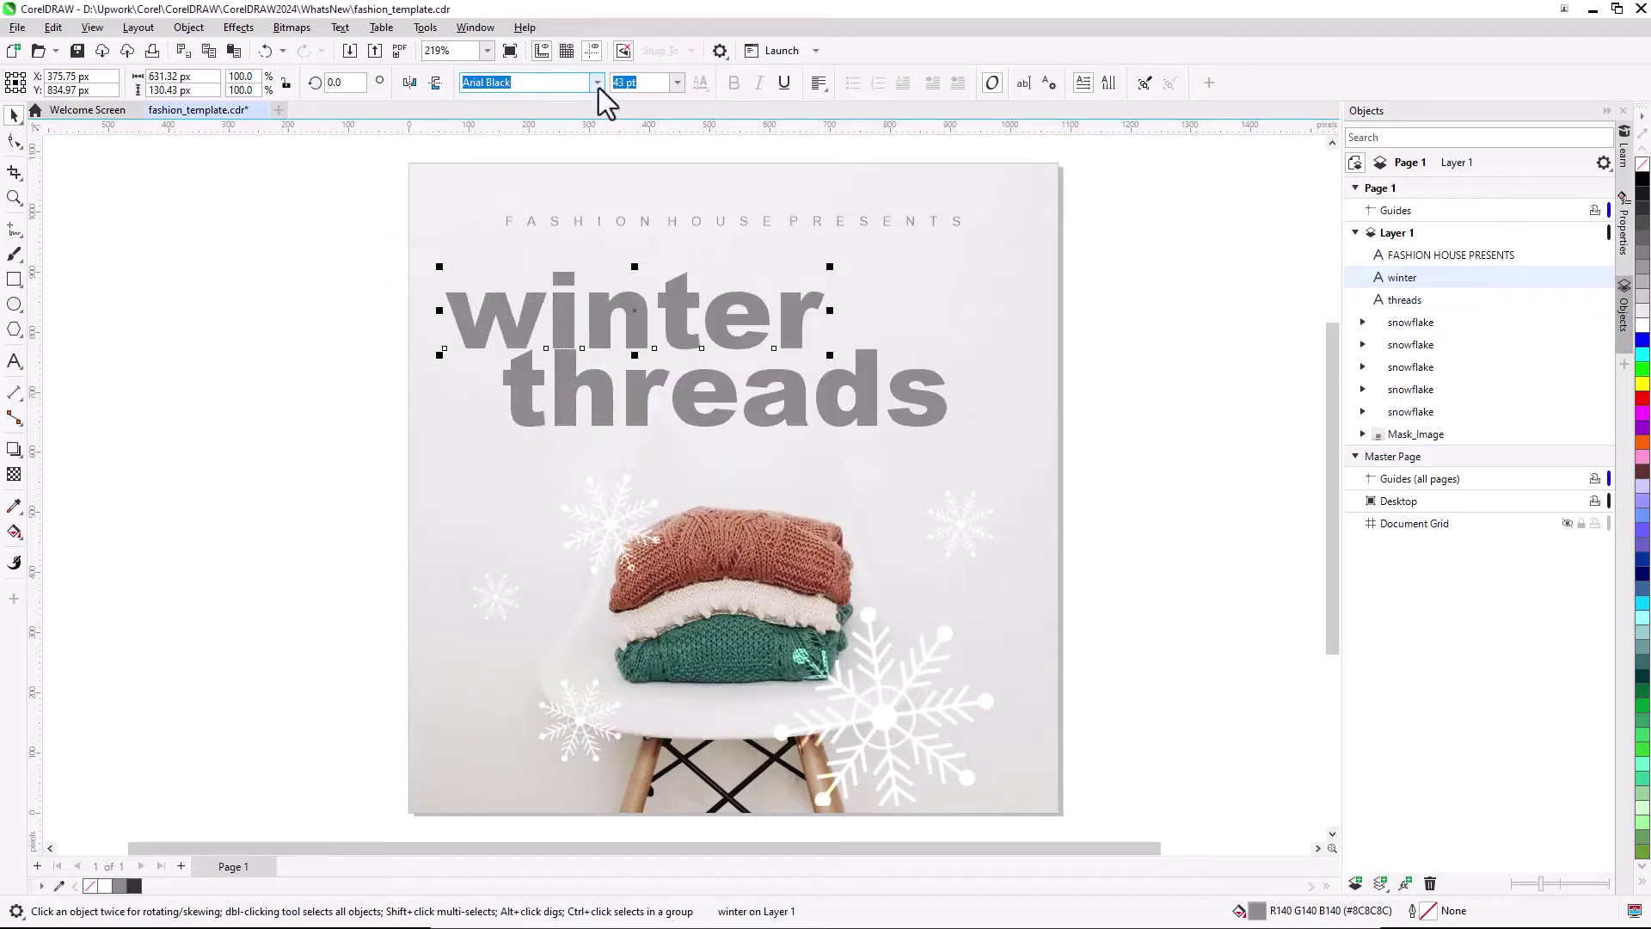
pyautogui.click(597, 82)
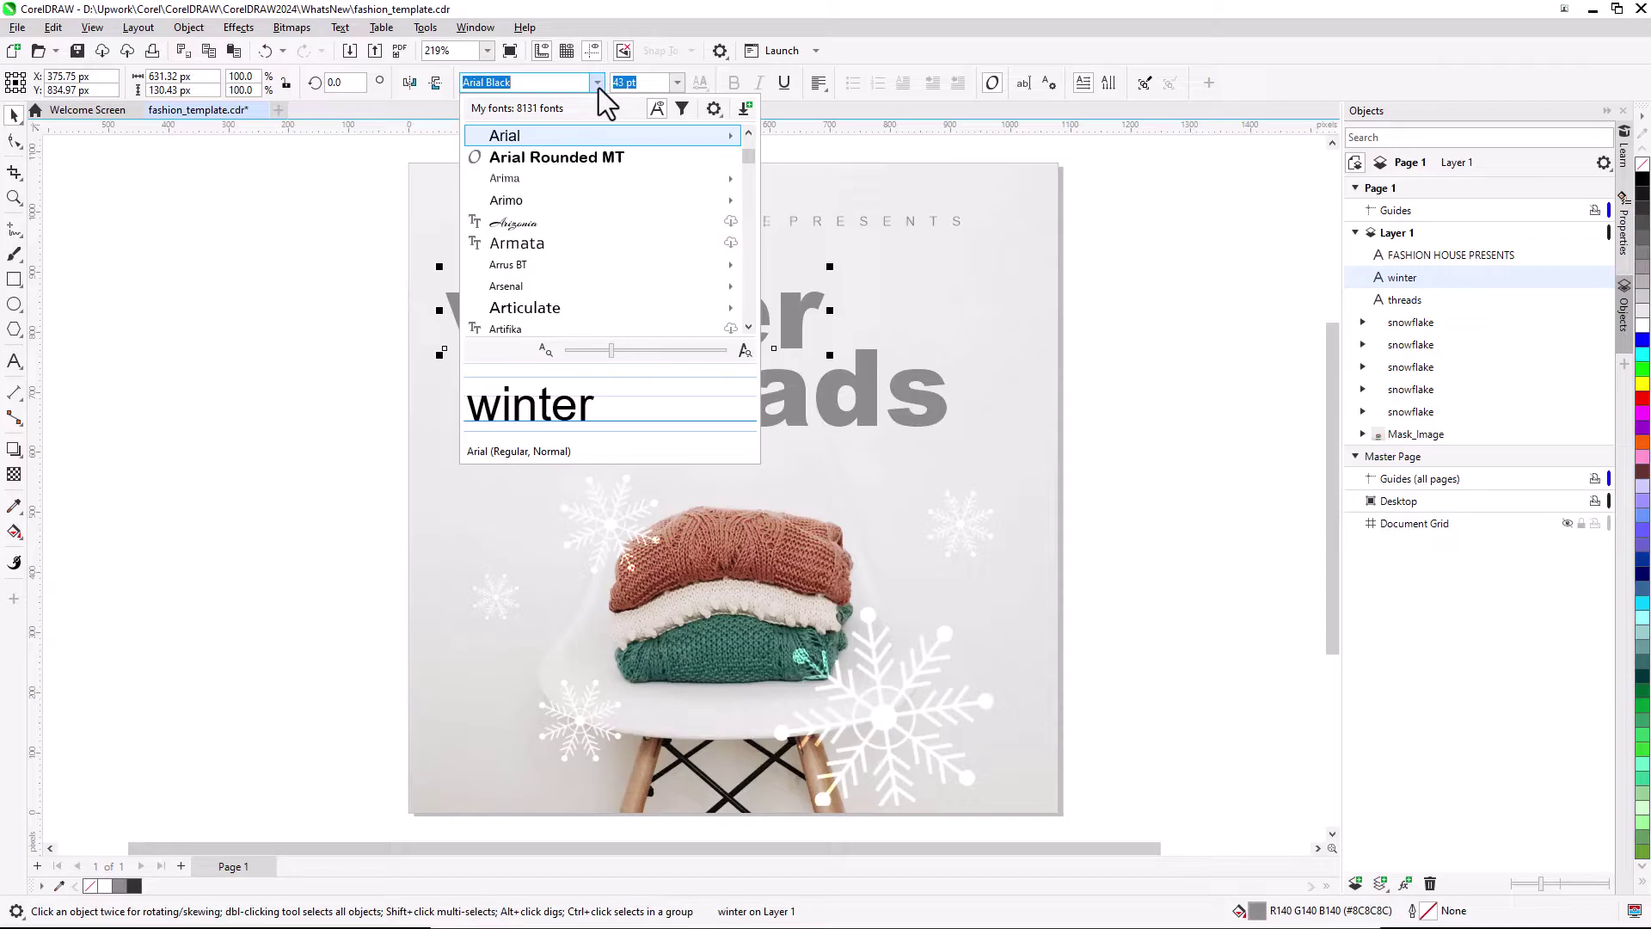
pyautogui.scroll(-2, 748, 323)
pyautogui.moveTo(623, 265)
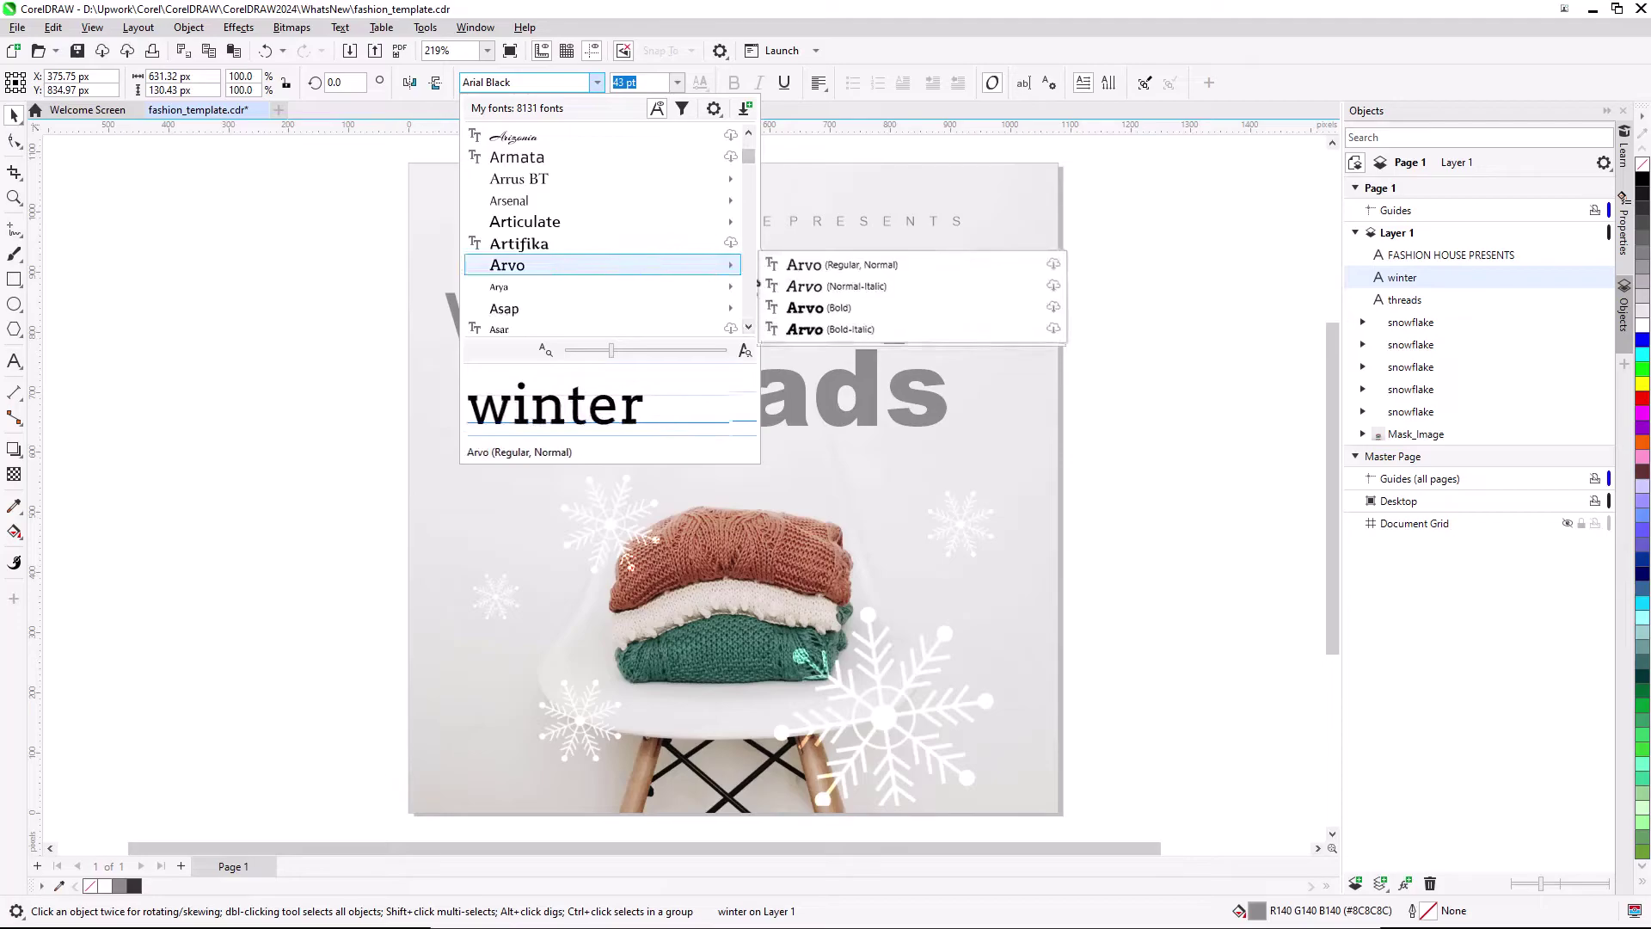
pyautogui.click(838, 314)
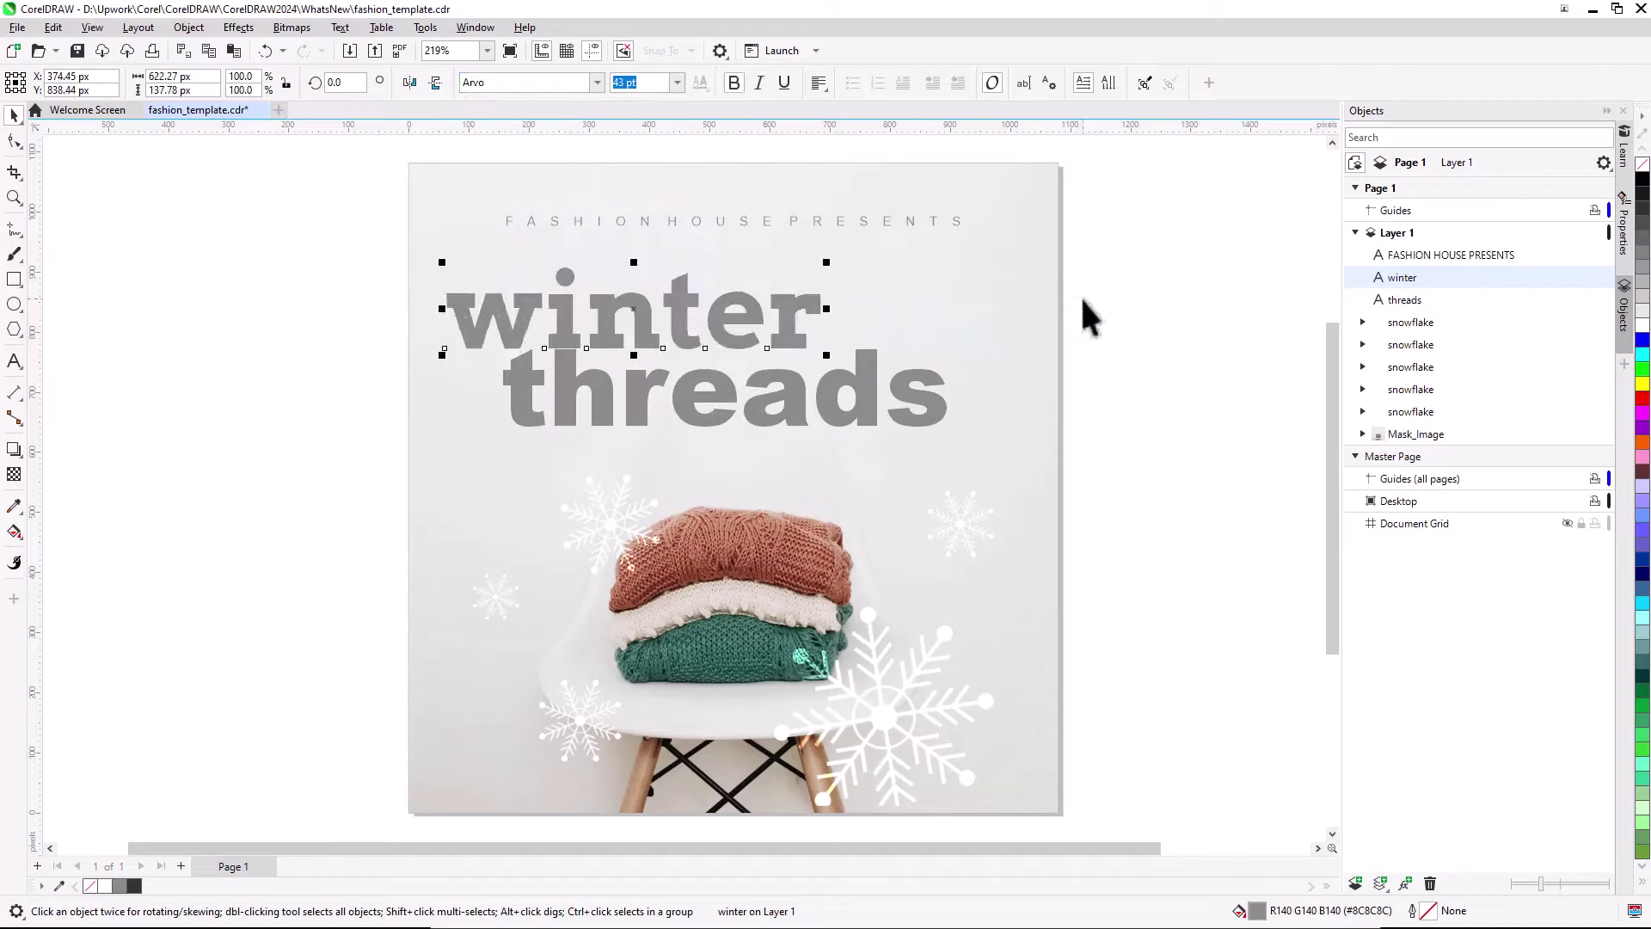
# Filter the font list to hide remote fonts.
pyautogui.click(595, 83)
pyautogui.moveTo(644, 171)
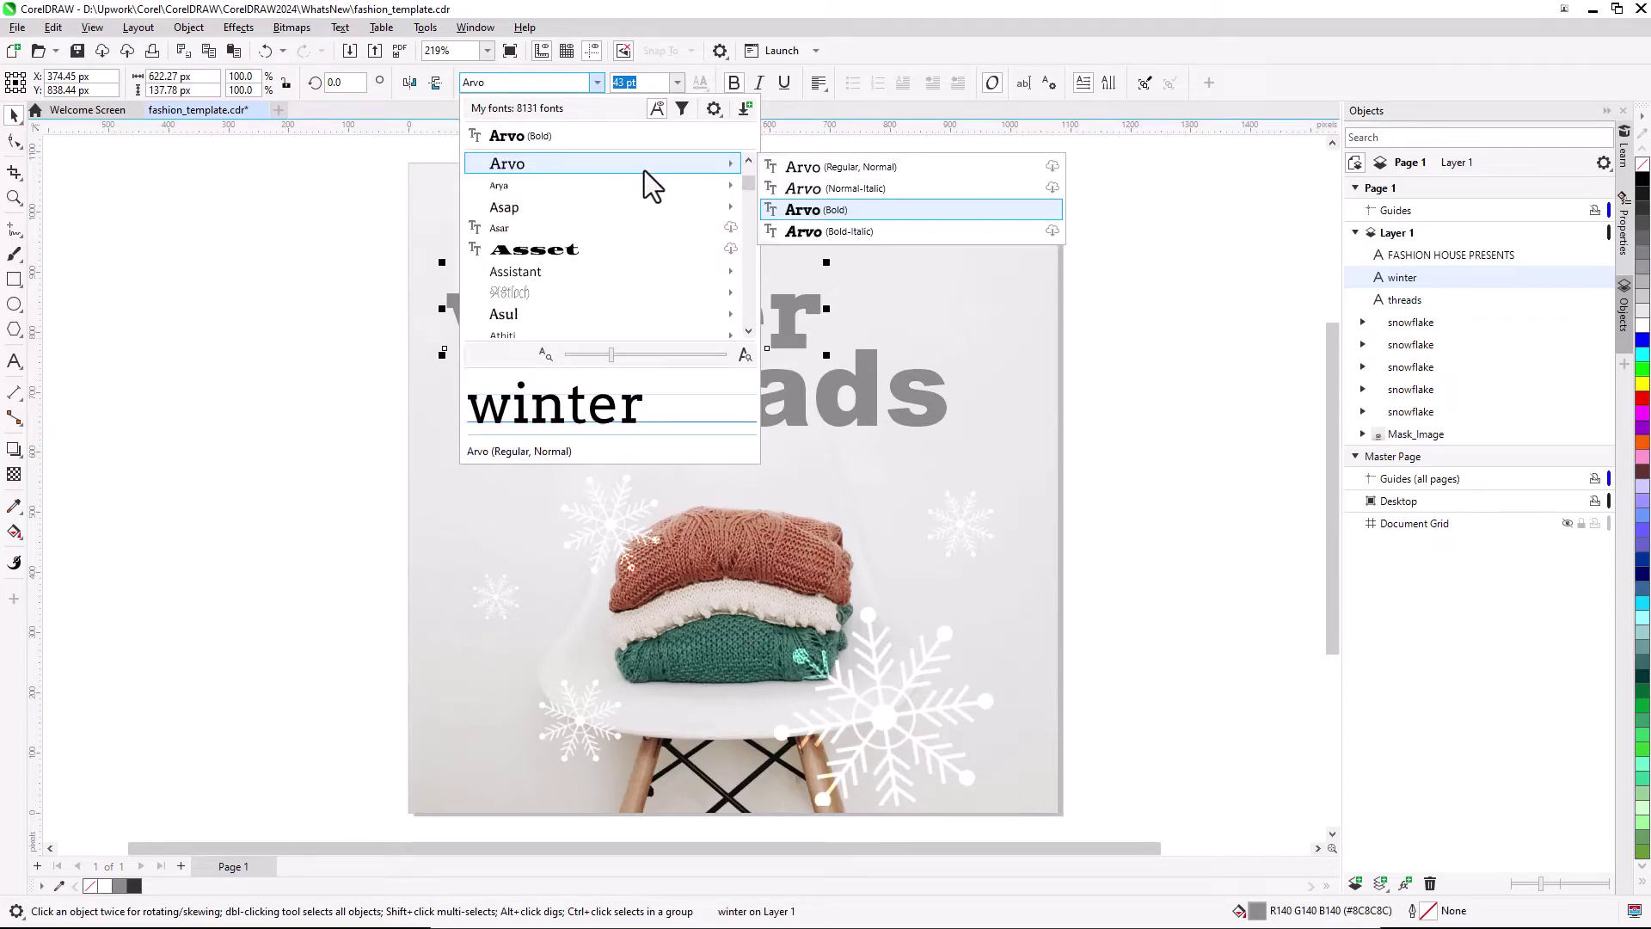
pyautogui.click(684, 111)
pyautogui.click(737, 154)
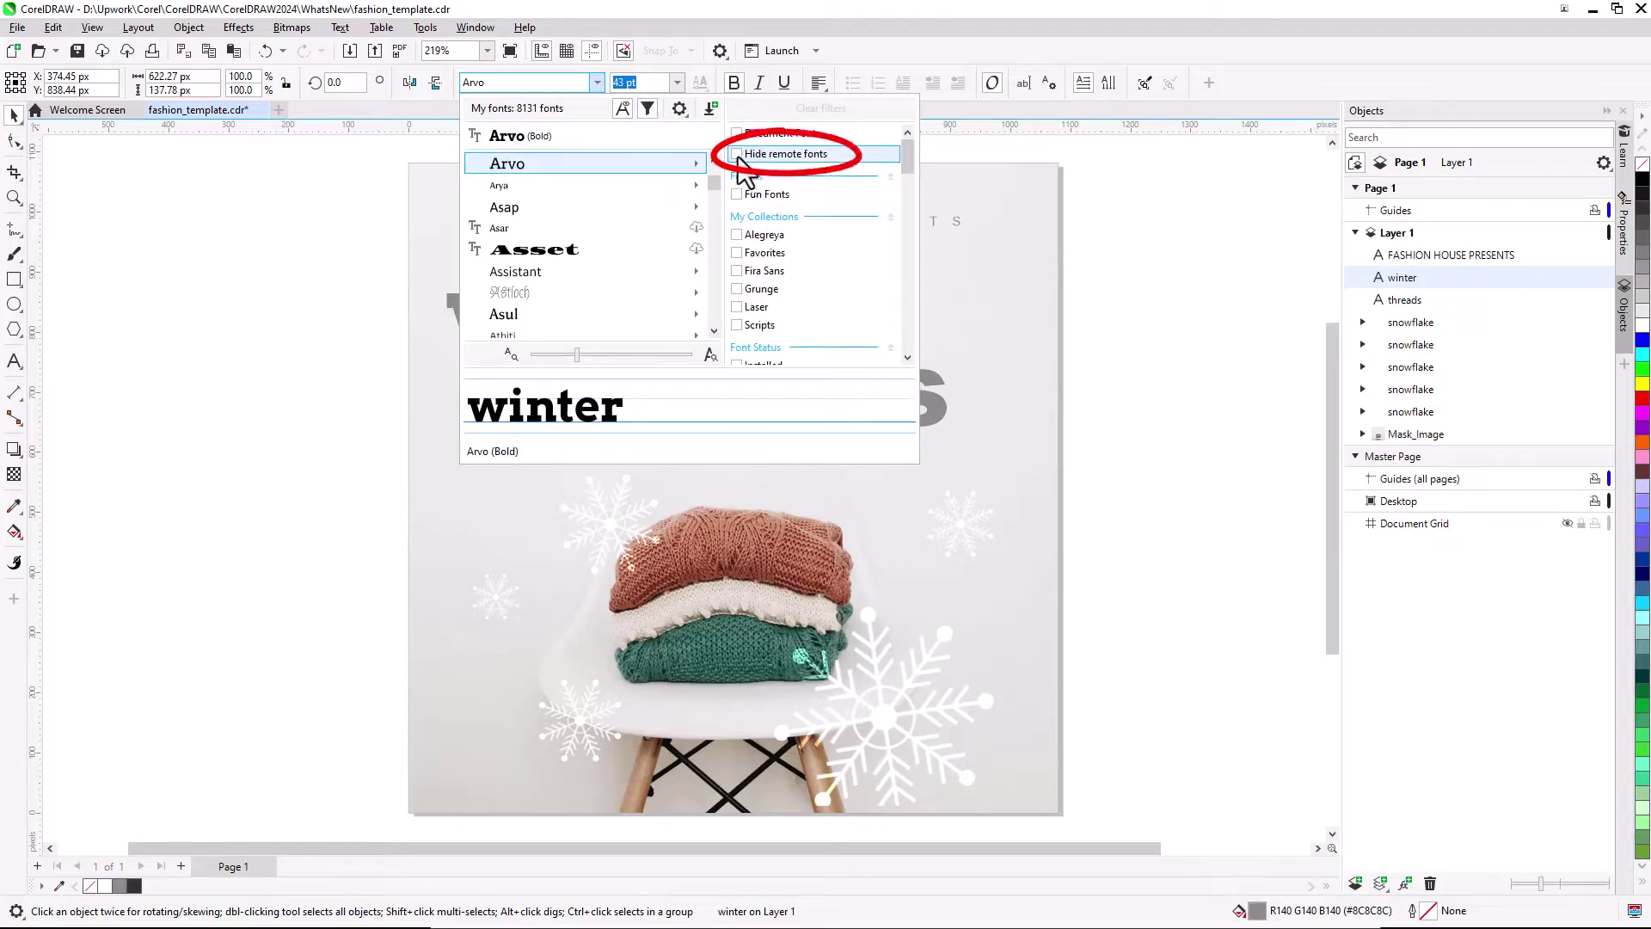
pyautogui.click(648, 110)
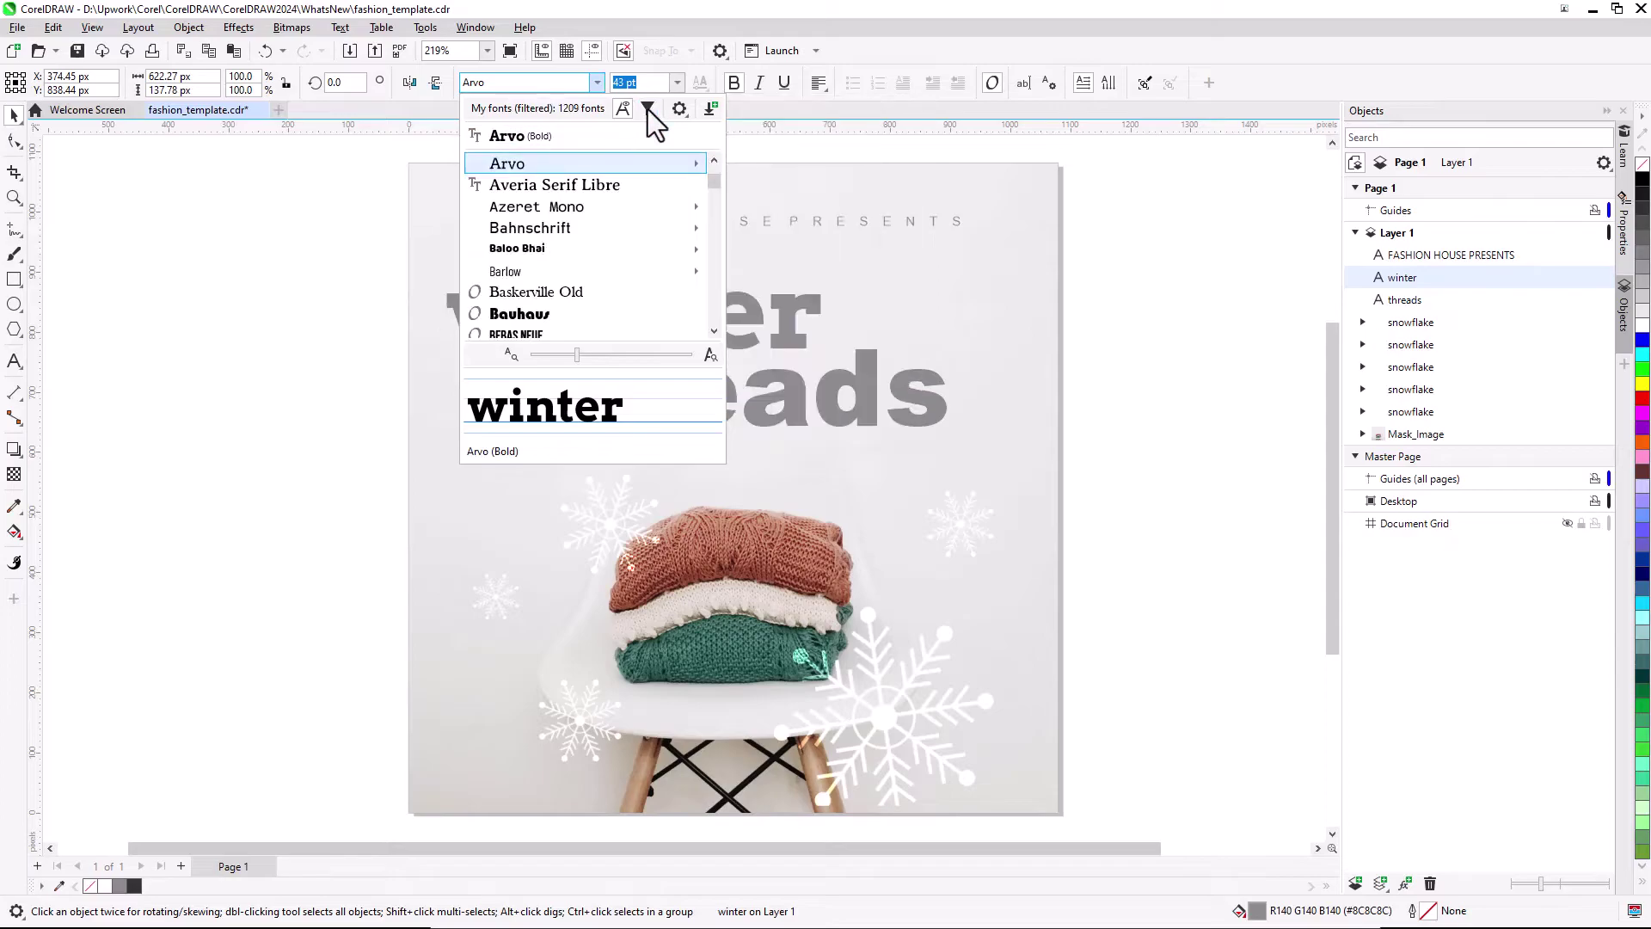
# Close the font list ahead of opening Rhino.cdr.
pyautogui.click(375, 203)
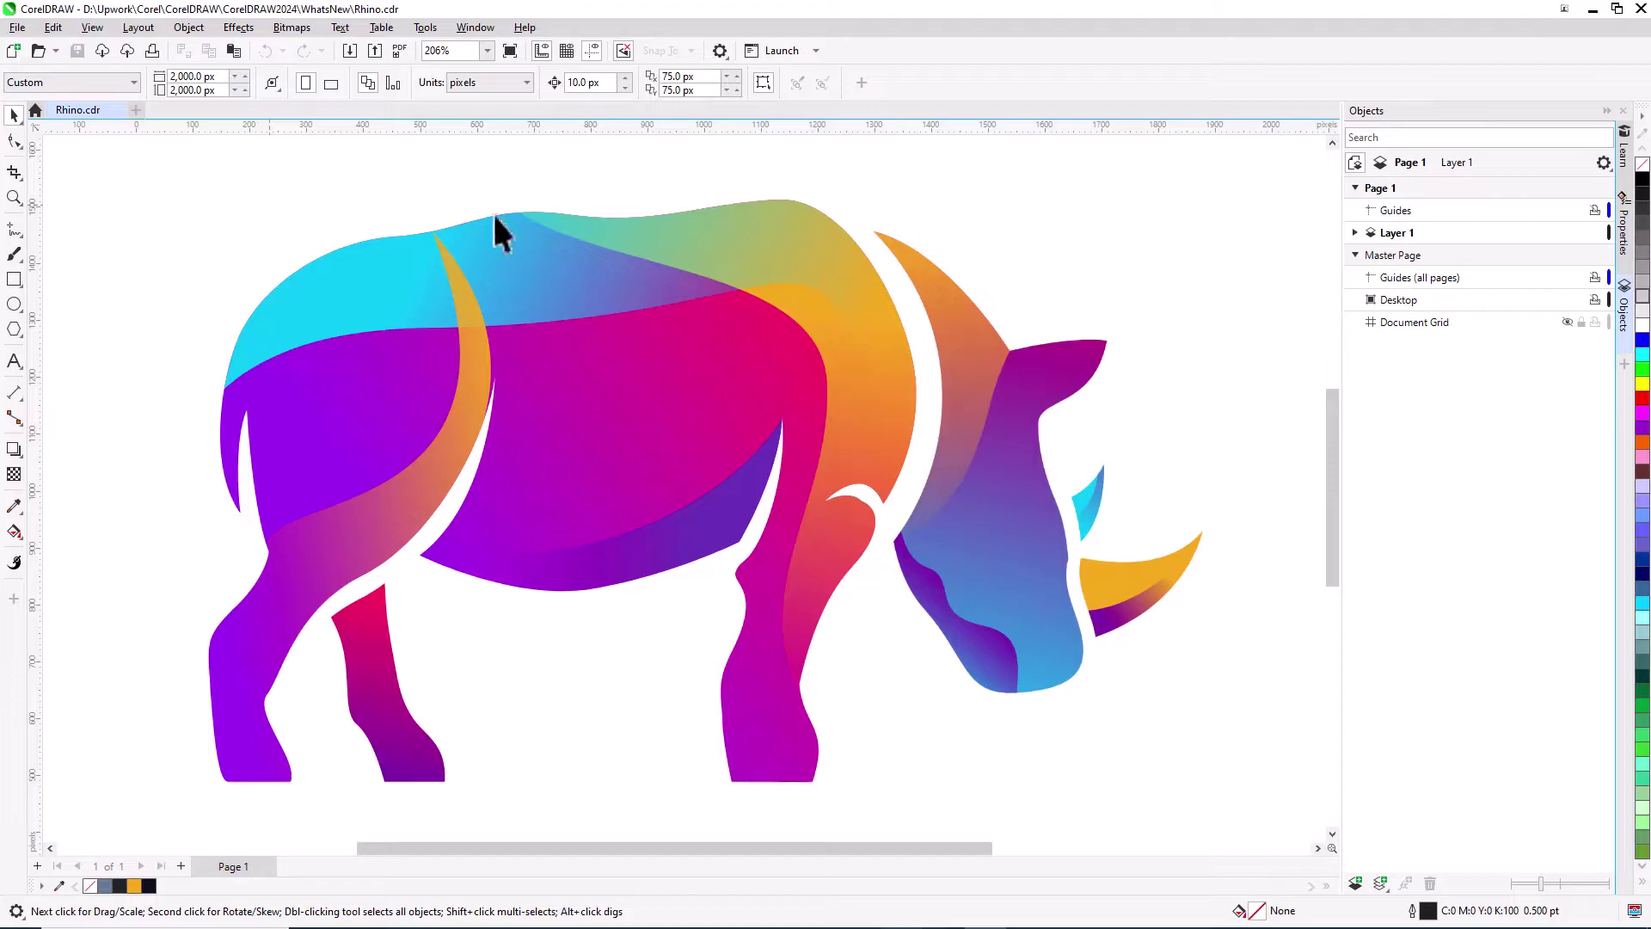
# Apply Effects > Creative > Crystalize to the rhino's head with a size of 60.
pyautogui.click(1025, 484)
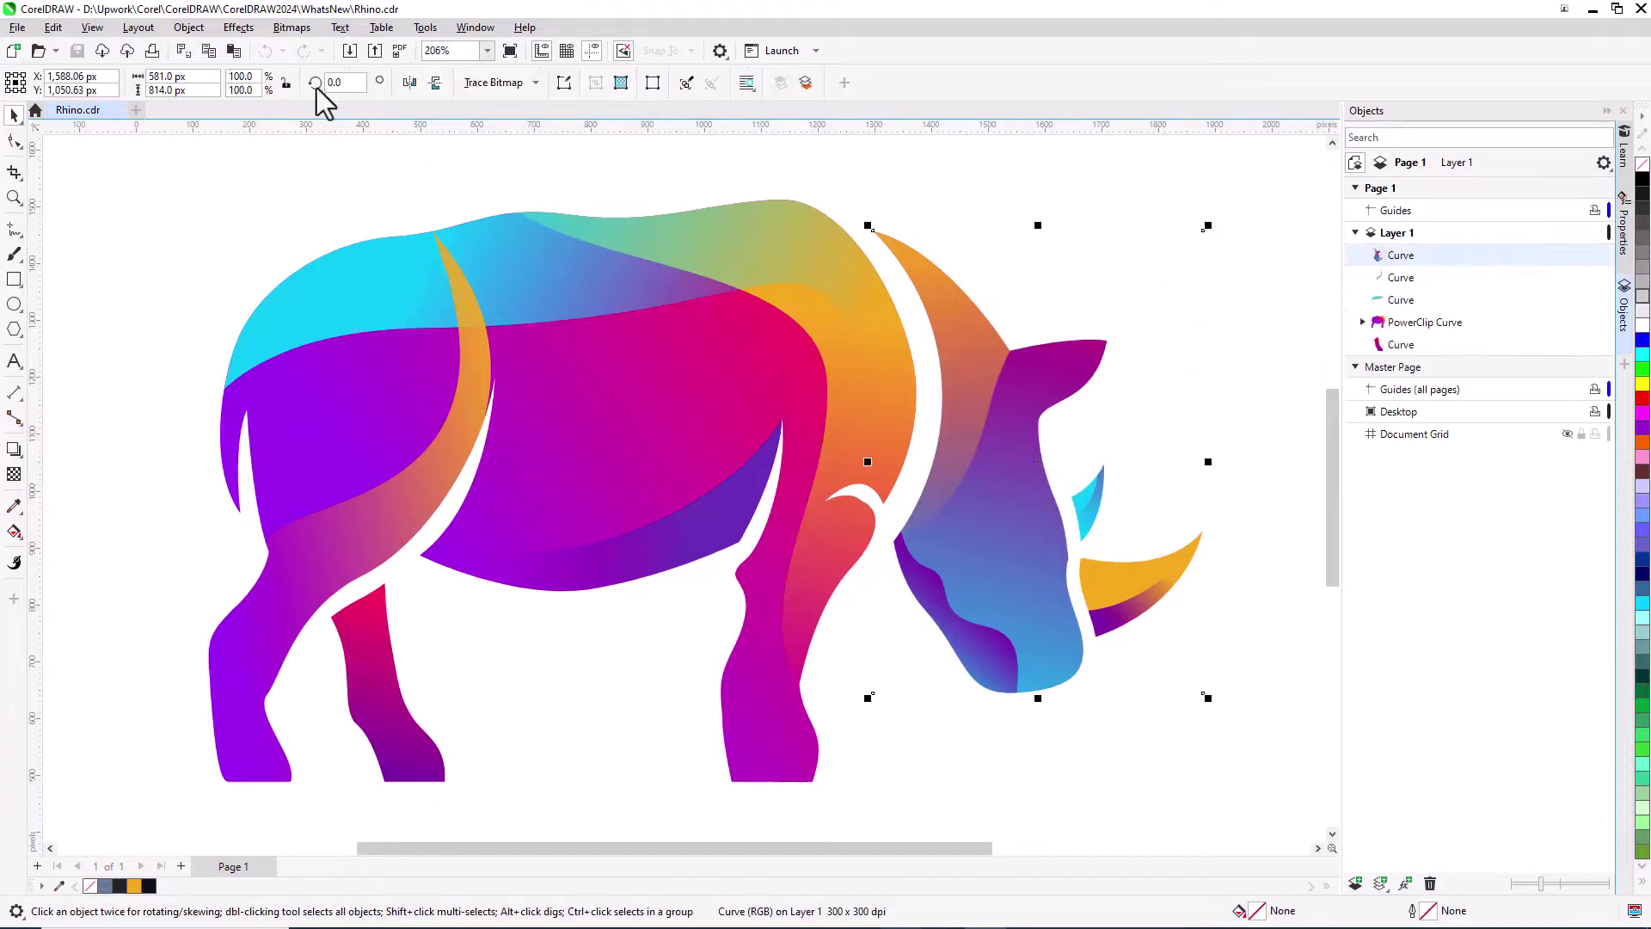
pyautogui.click(238, 27)
pyautogui.moveTo(311, 226)
pyautogui.click(454, 253)
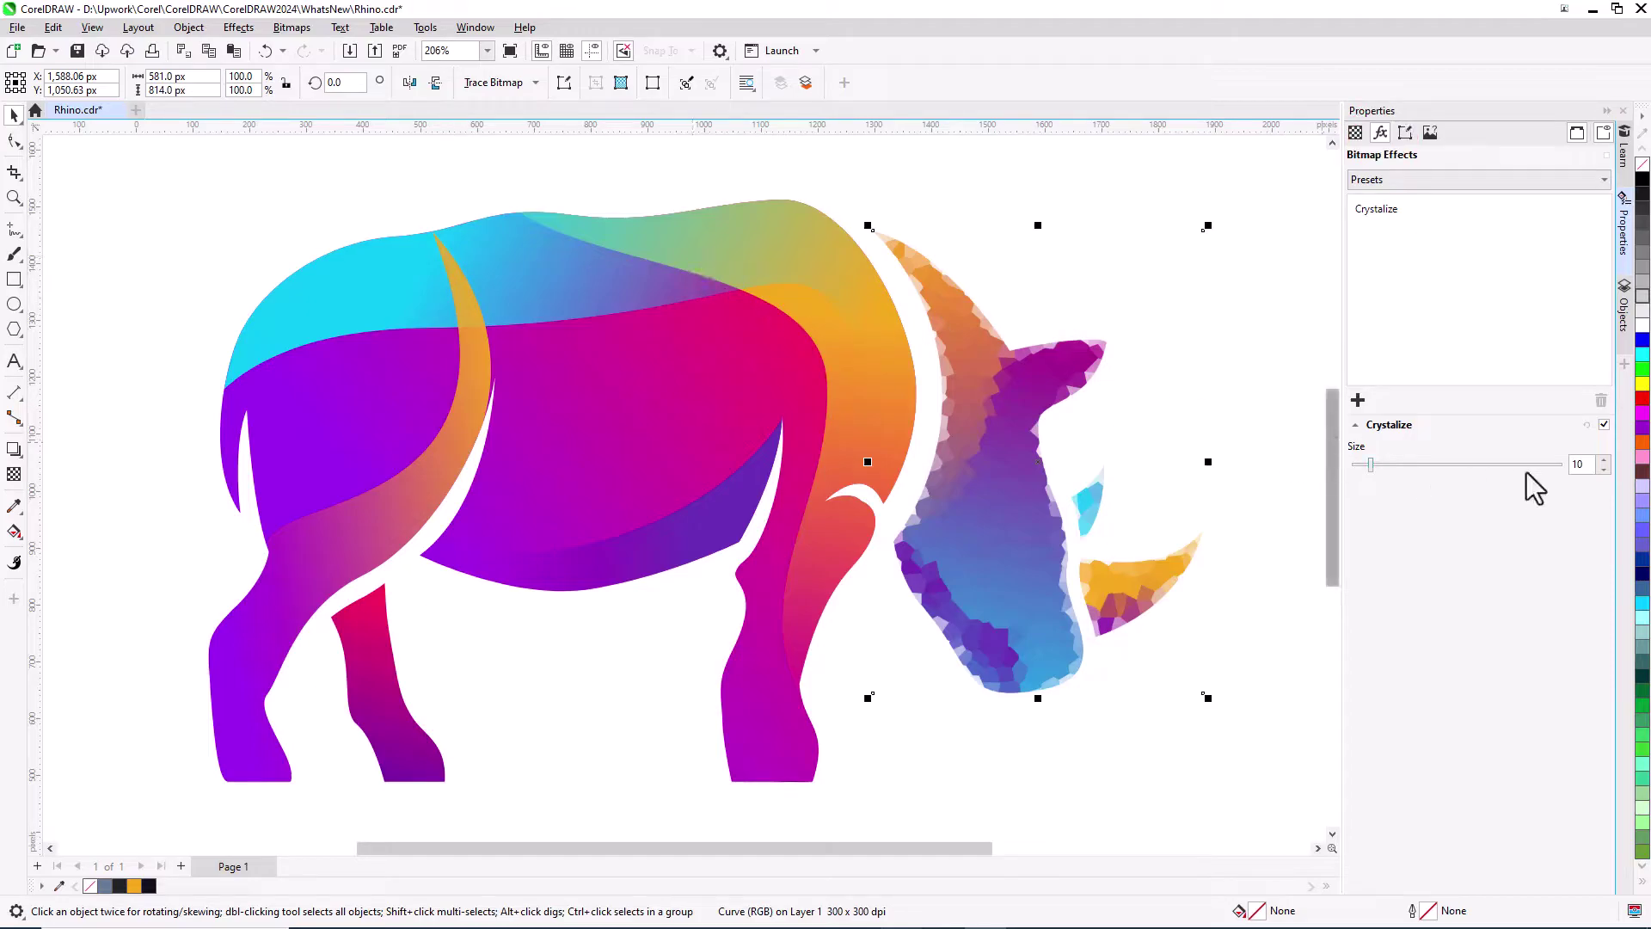
pyautogui.doubleClick(1582, 464)
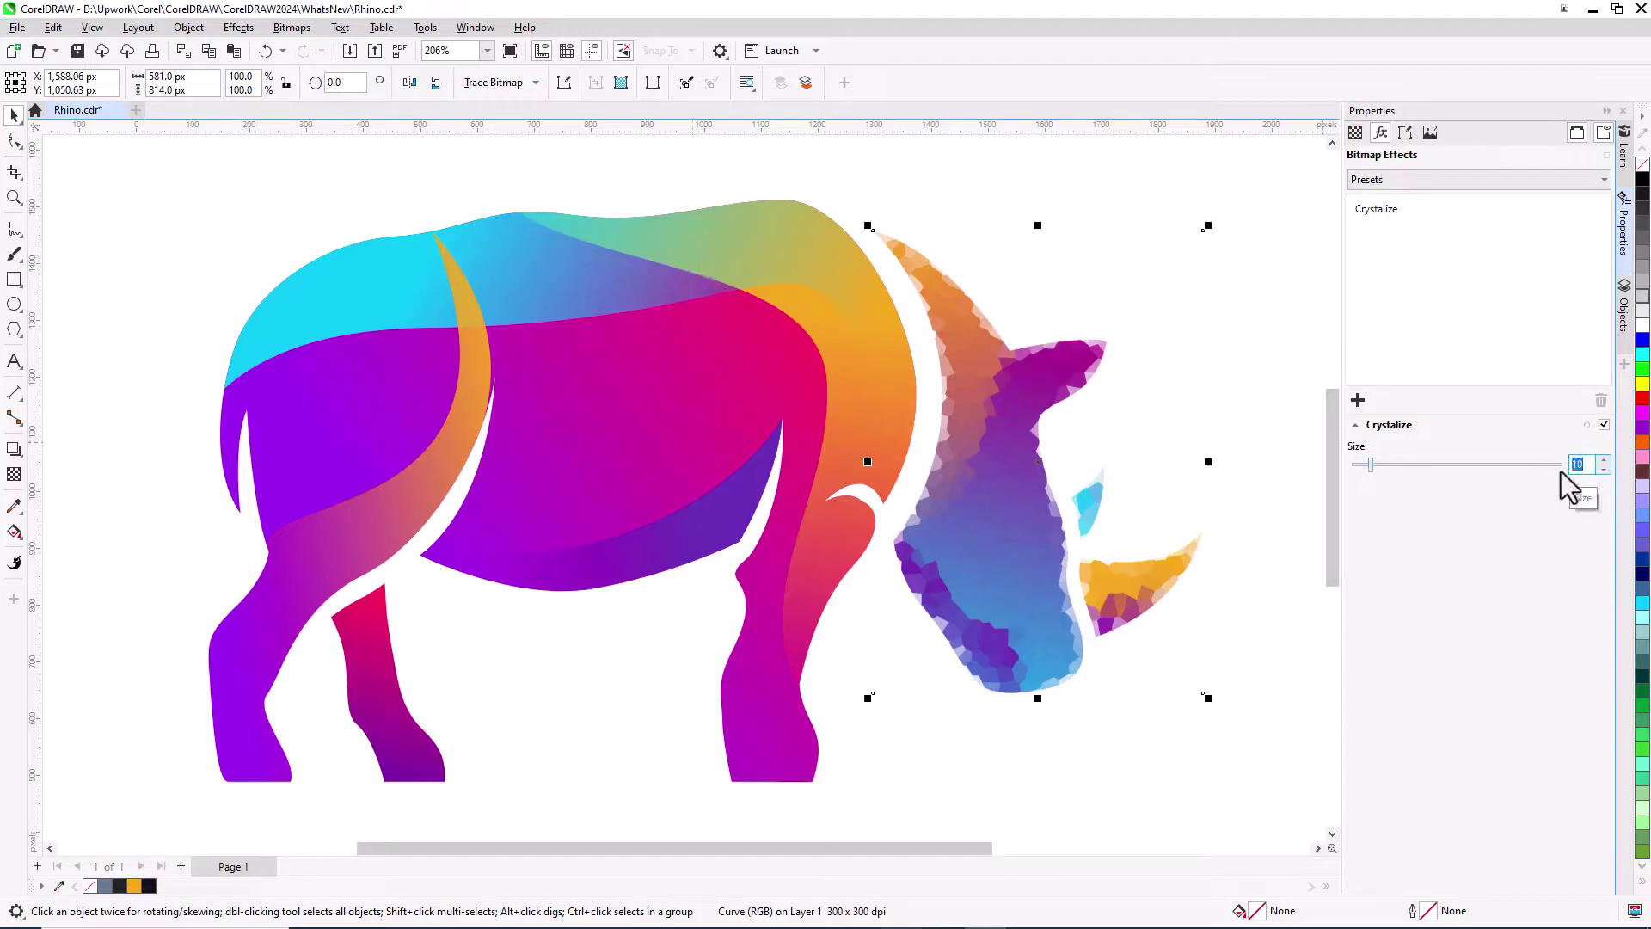
pyautogui.write('60')
pyautogui.press('Return')
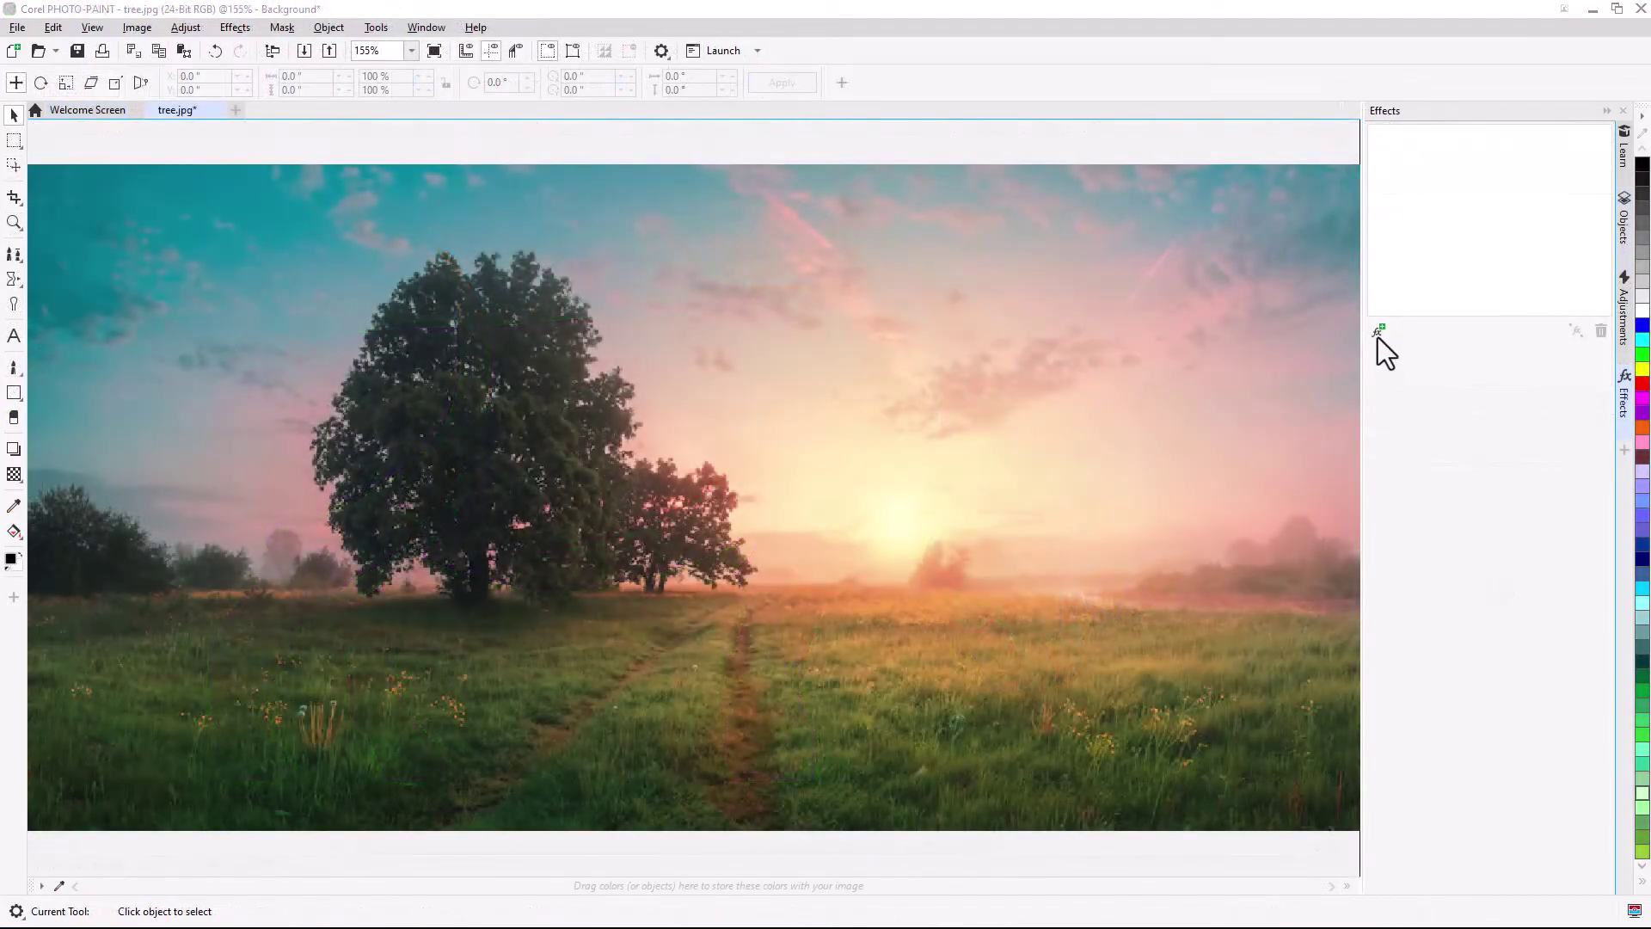
# Add an Art Strokes > Dabble effect with size 3 and randomize 2.
pyautogui.click(1379, 334)
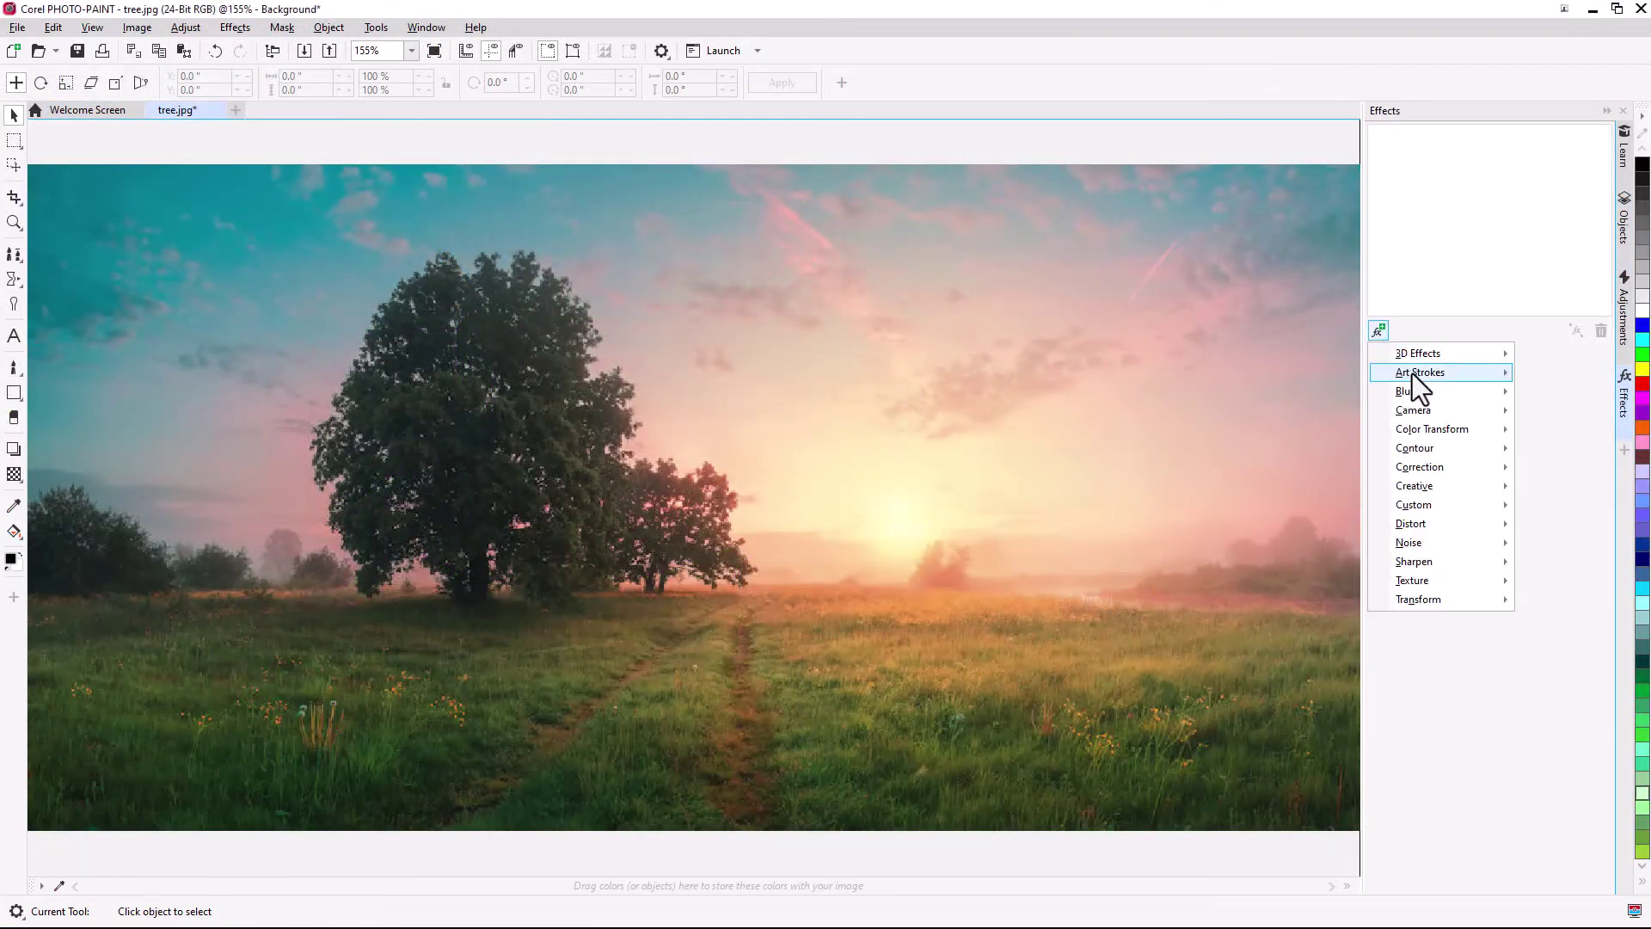
pyautogui.moveTo(1417, 378)
pyautogui.click(1304, 452)
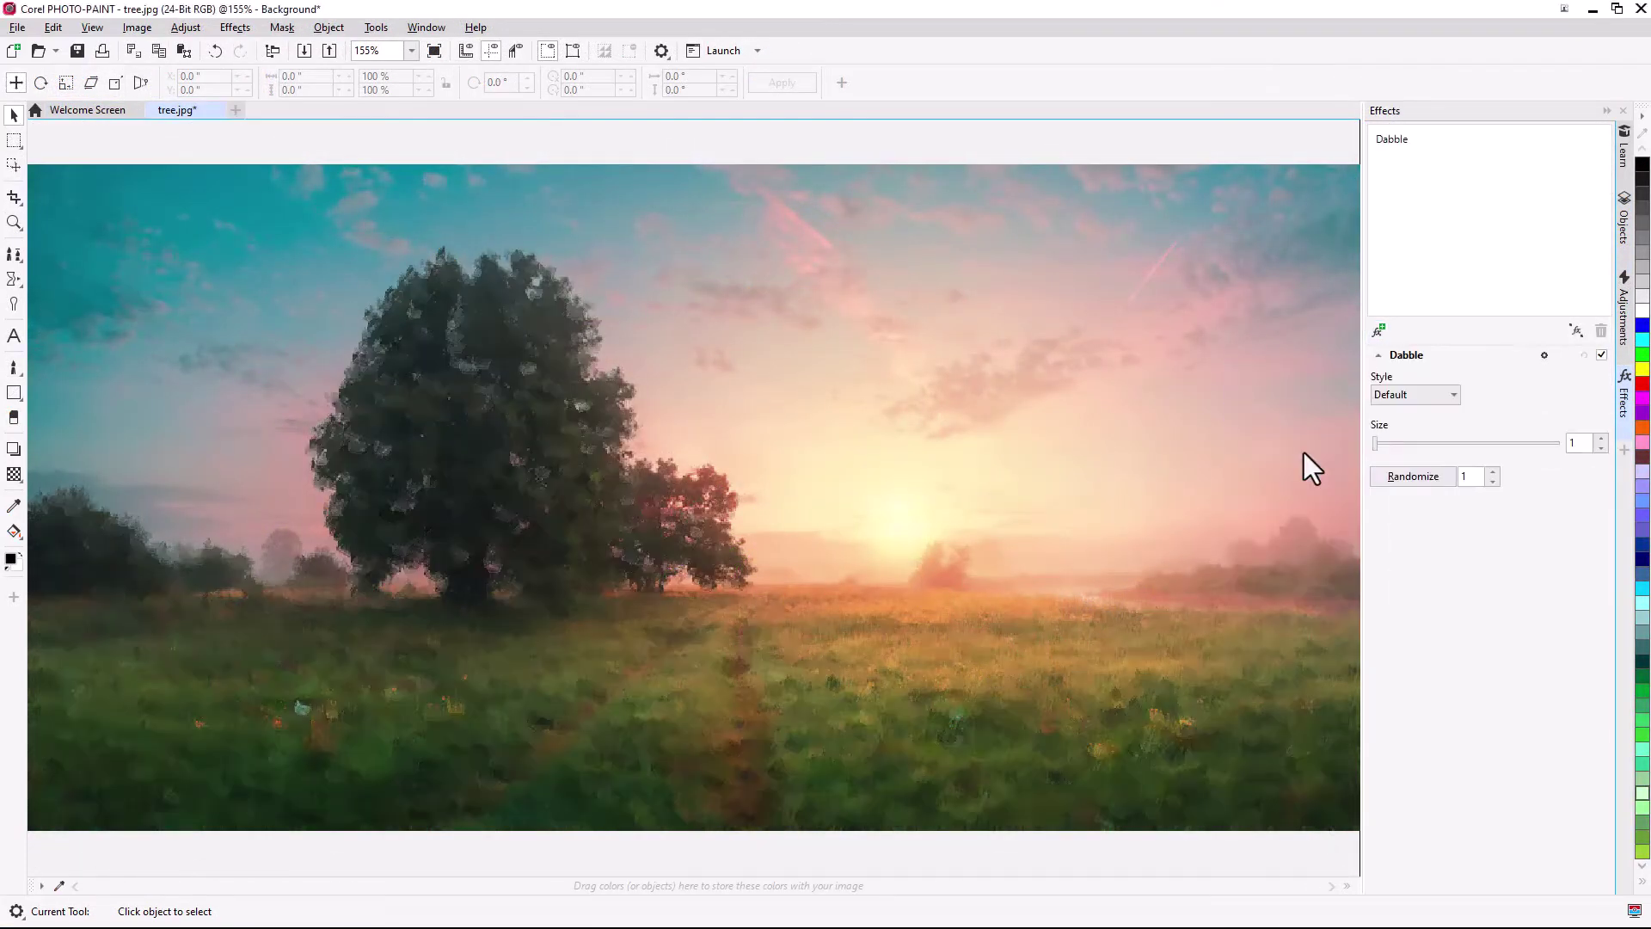
pyautogui.click(1601, 438)
pyautogui.click(1601, 438)
pyautogui.click(1493, 471)
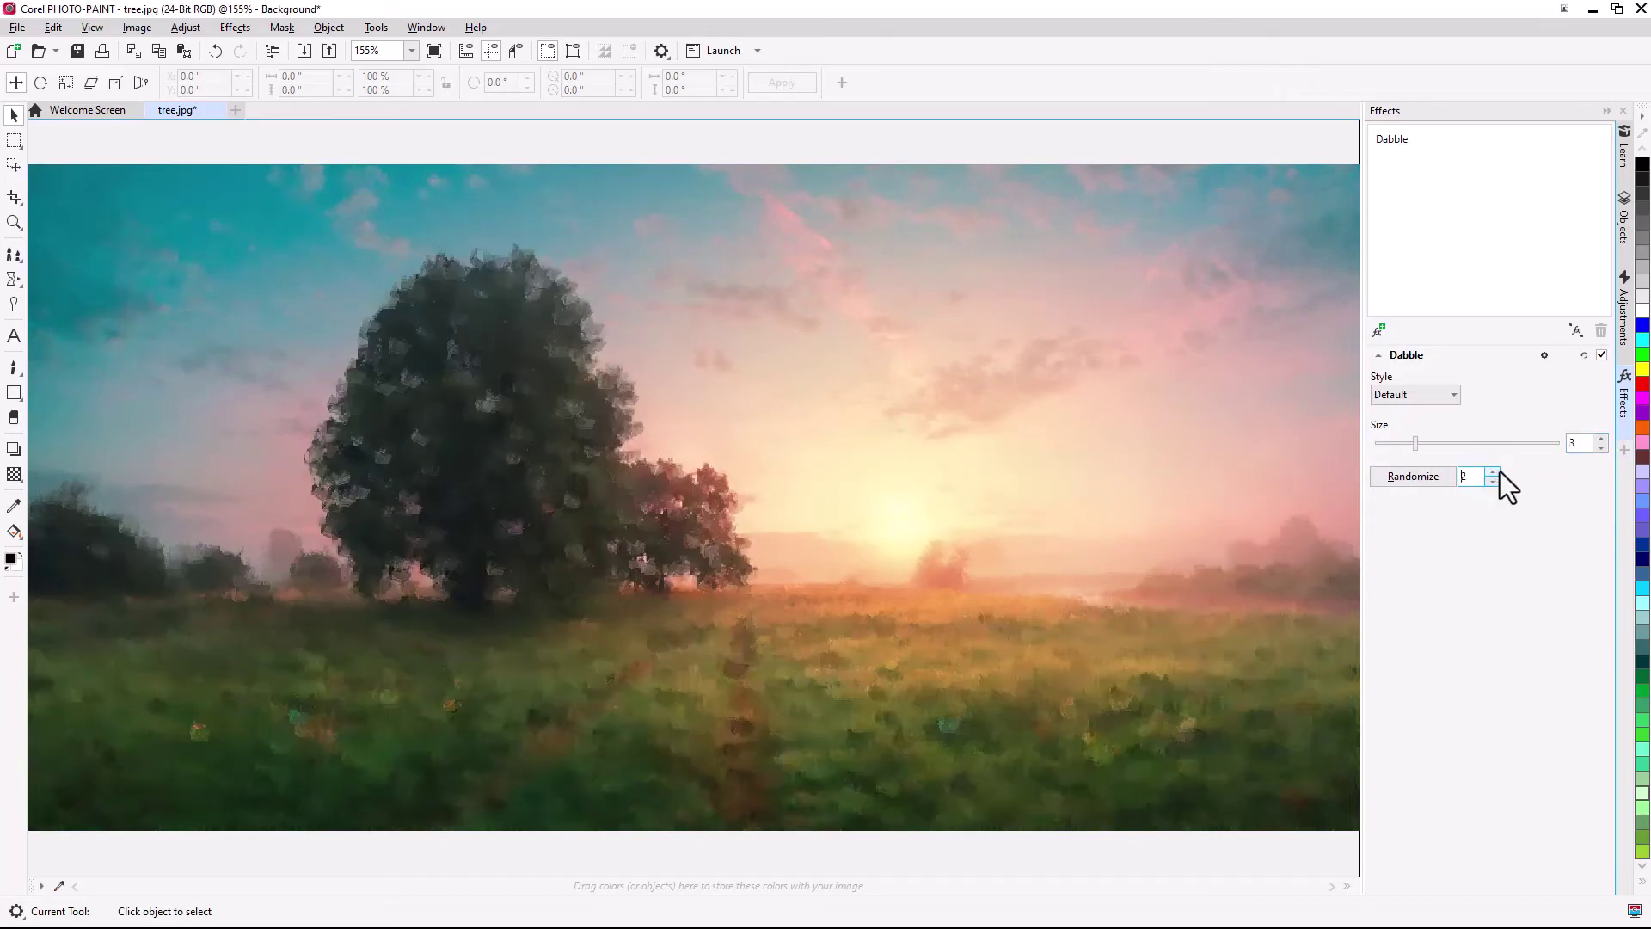
# Add a Texture > Canvas effect, move Dabble above it, reset Dabble, and merge the effects.
pyautogui.click(1379, 332)
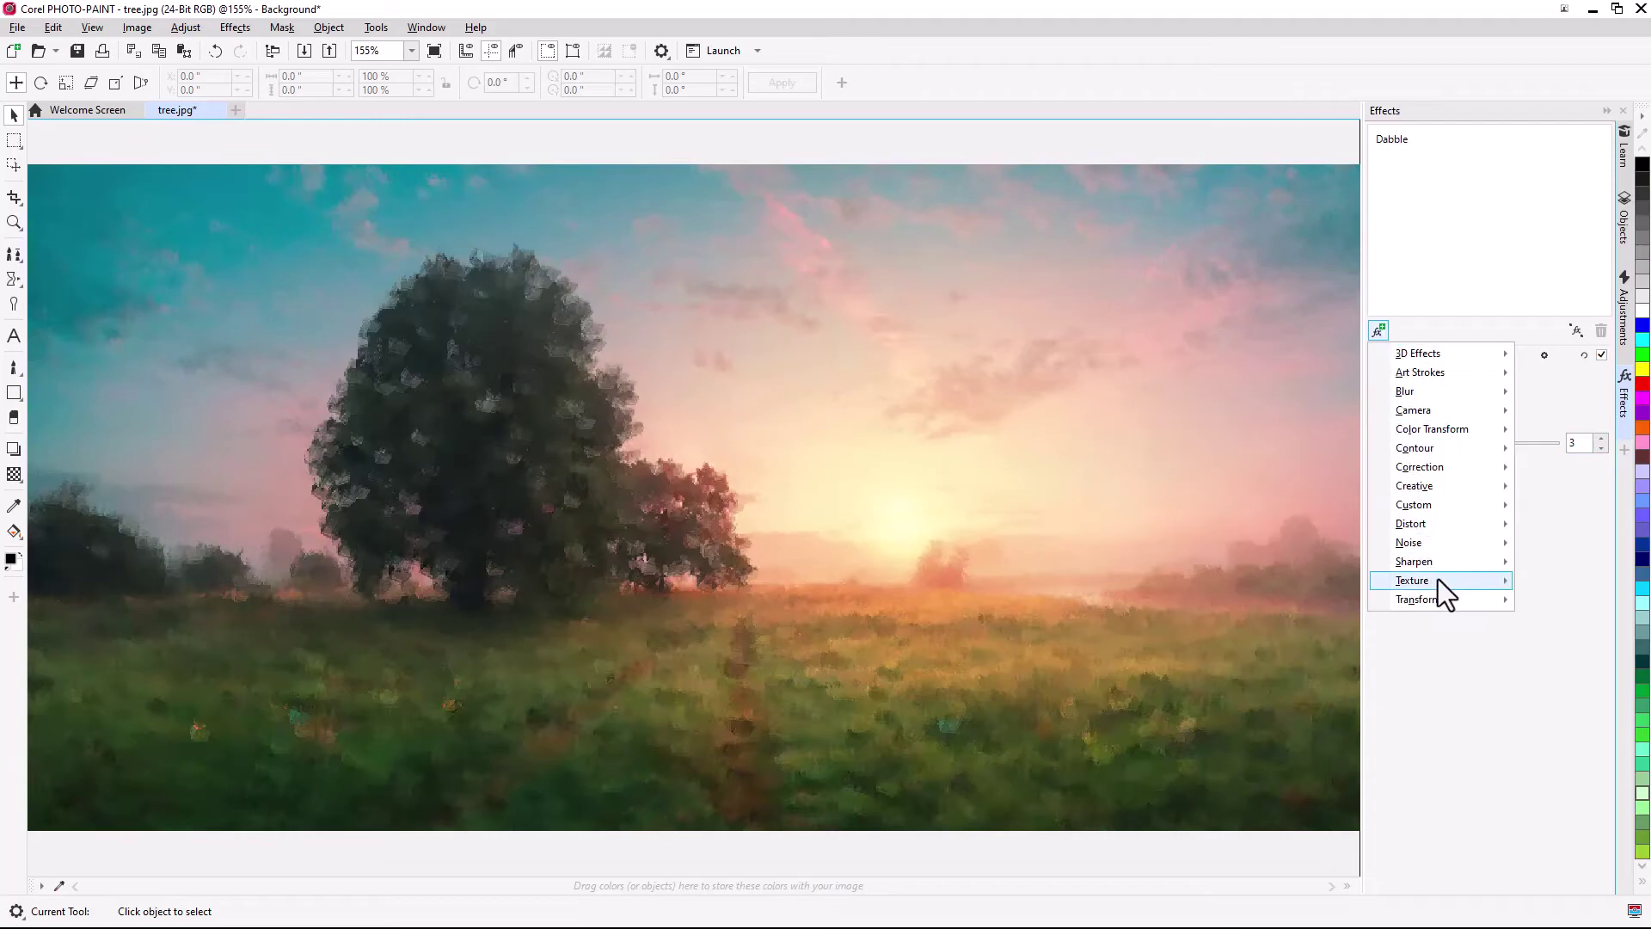
pyautogui.moveTo(1438, 582)
pyautogui.click(1334, 625)
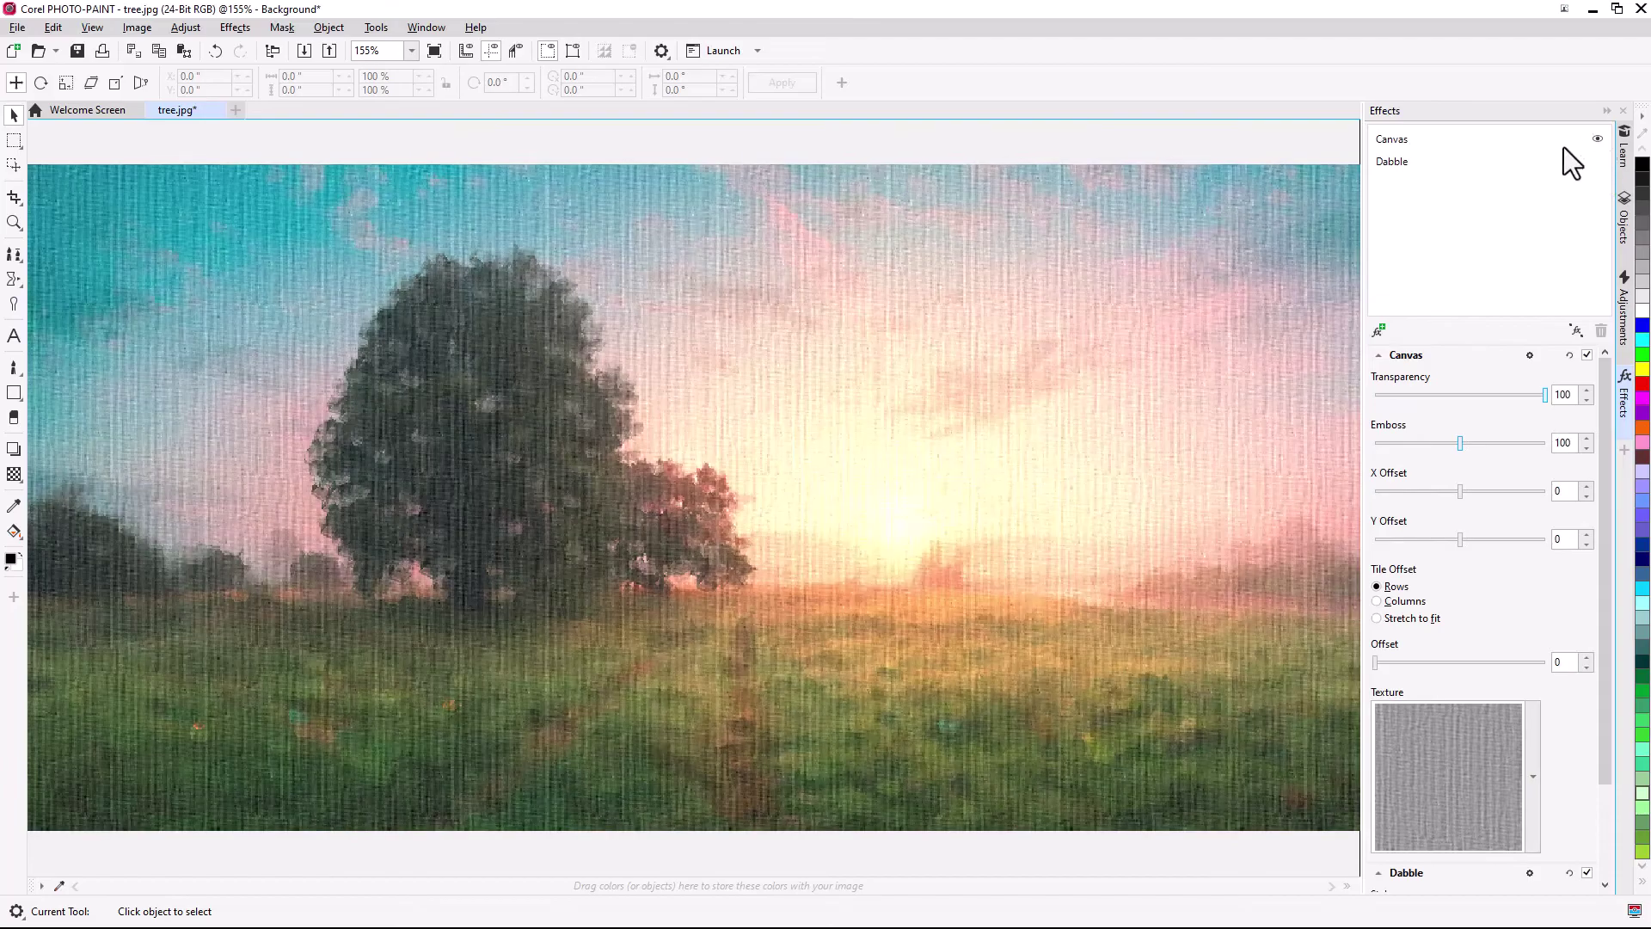
pyautogui.moveTo(1402, 165); pyautogui.dragTo(1407, 161)
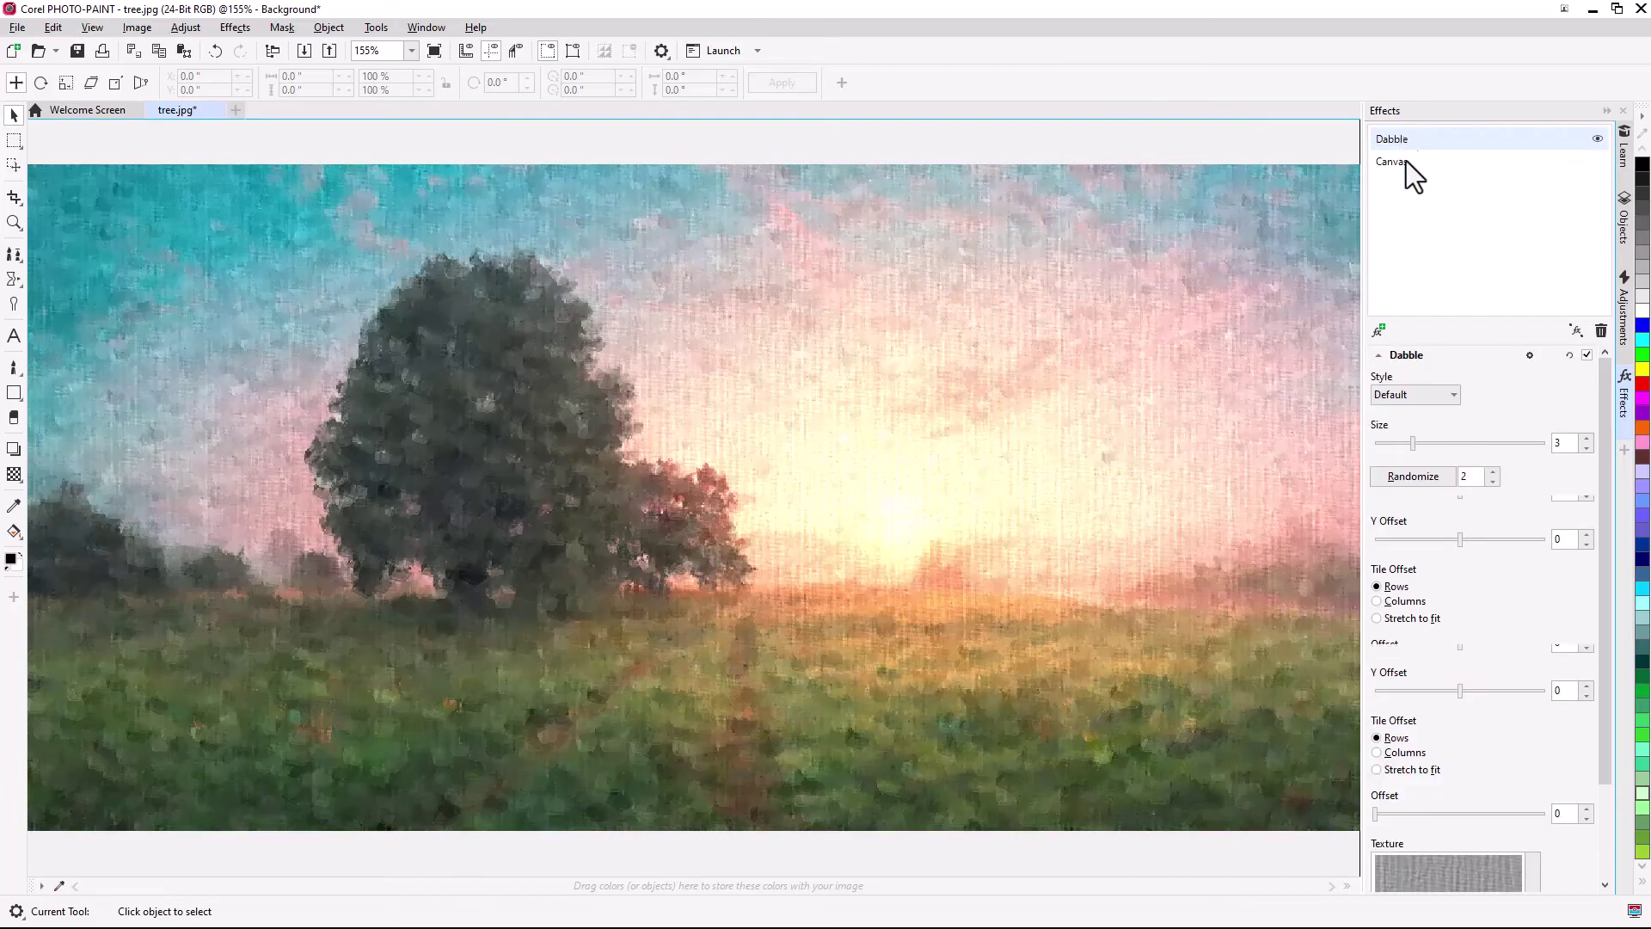
pyautogui.click(1569, 357)
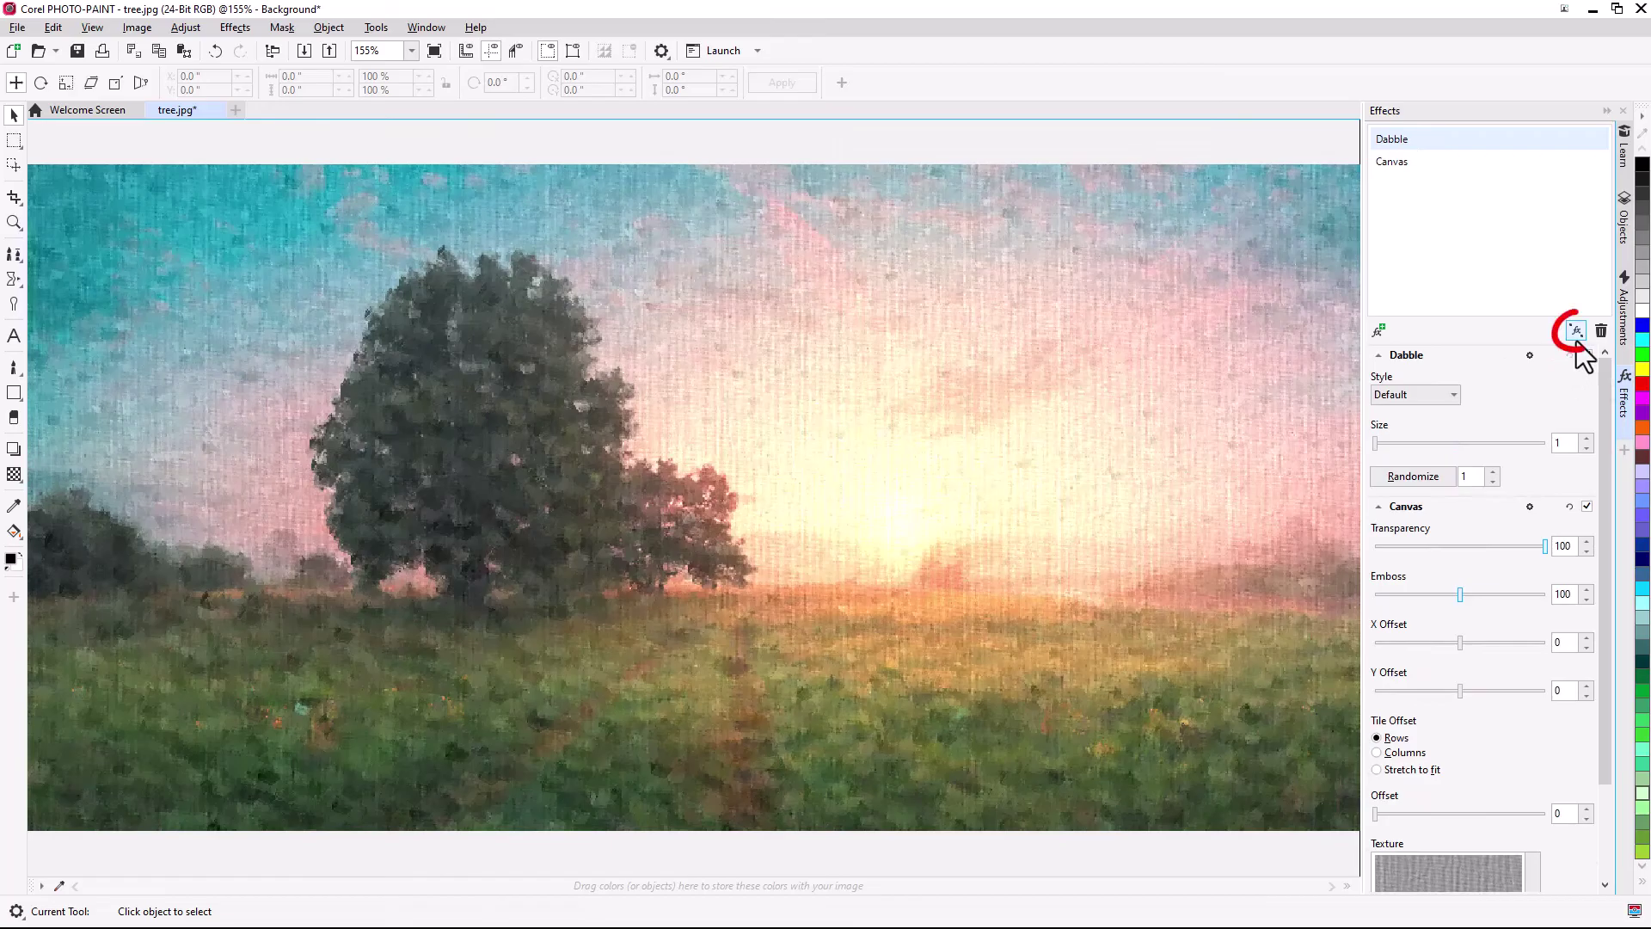
pyautogui.click(1577, 334)
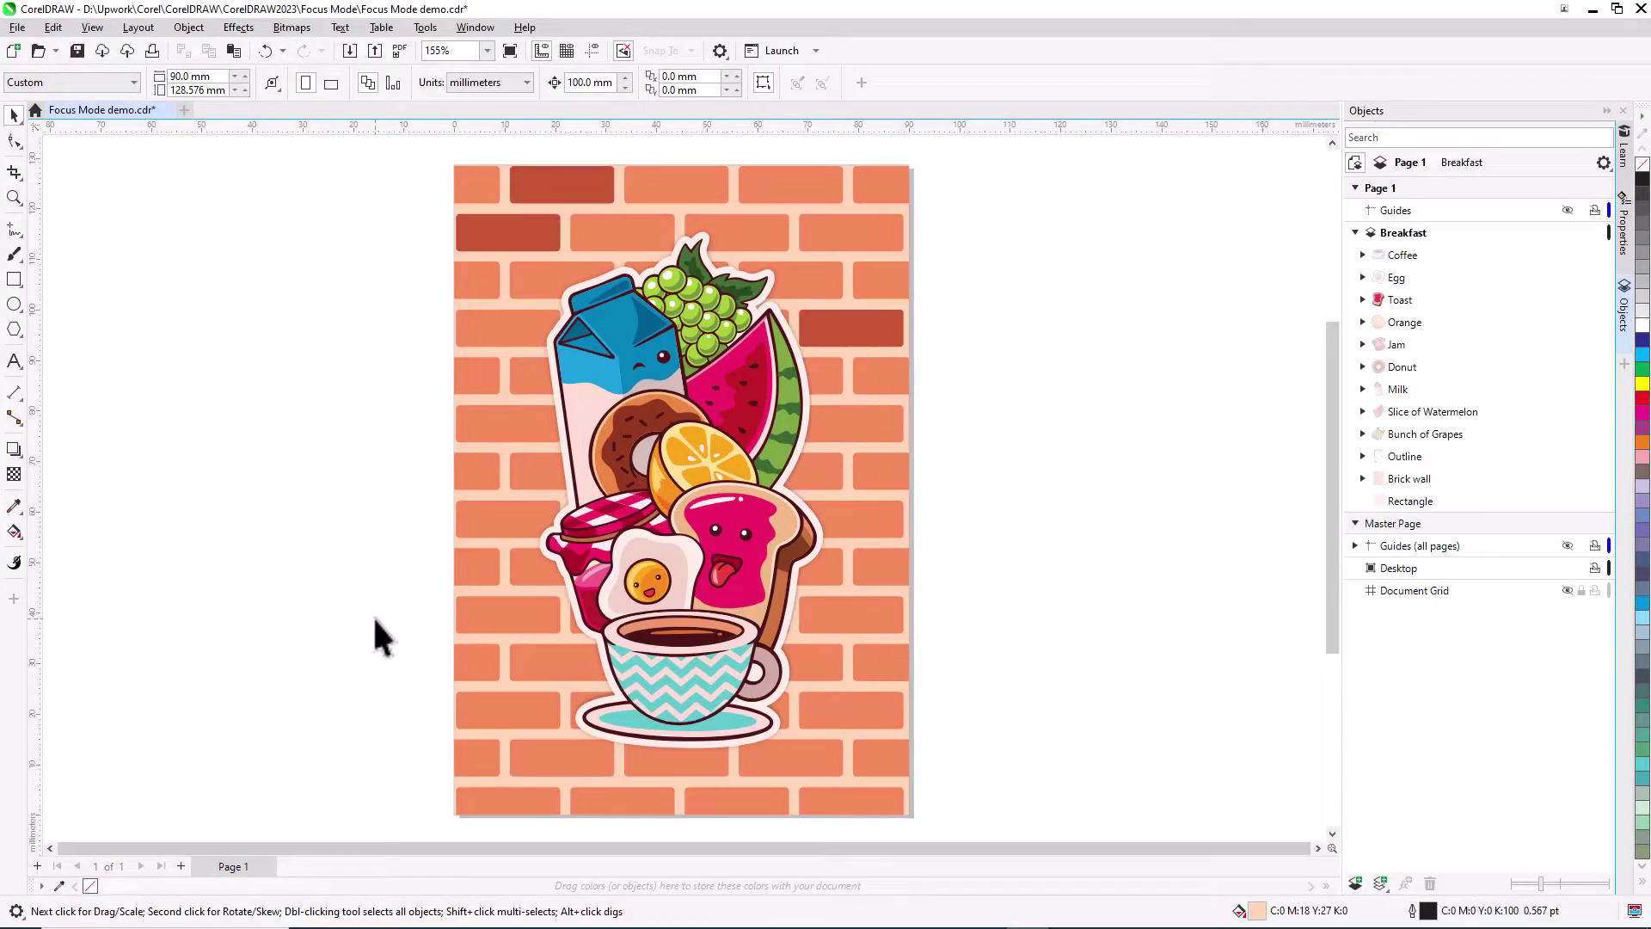
# Bring the toast group into focus with Bring into Focus and zoom in on it.
pyautogui.rightClick(755, 528)
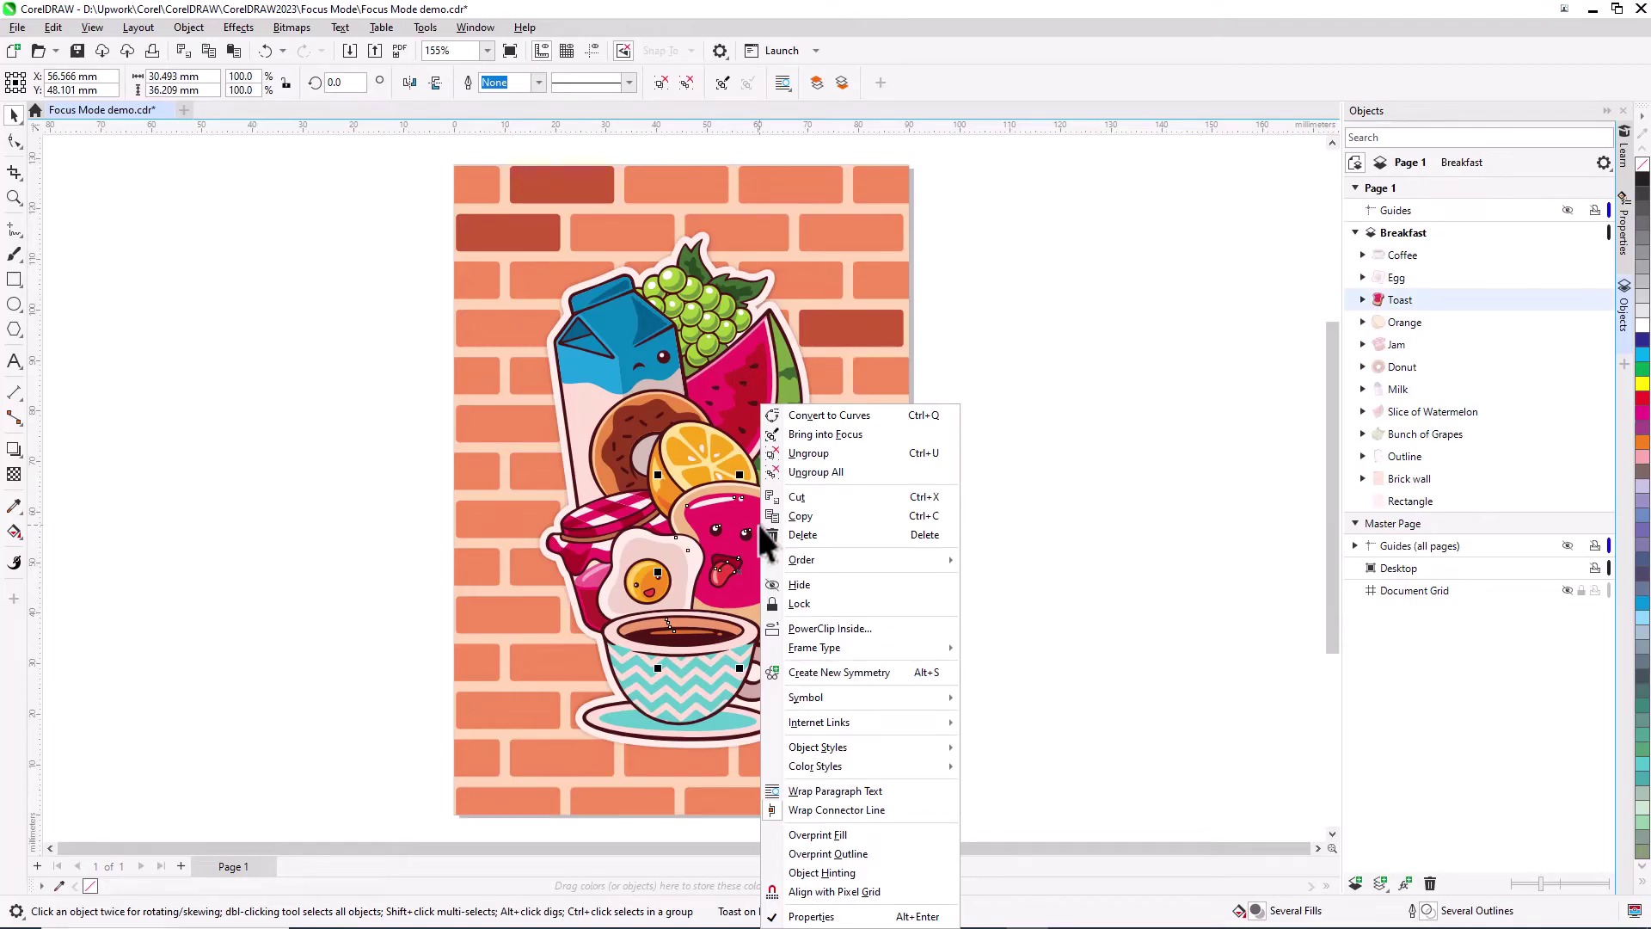
pyautogui.click(886, 435)
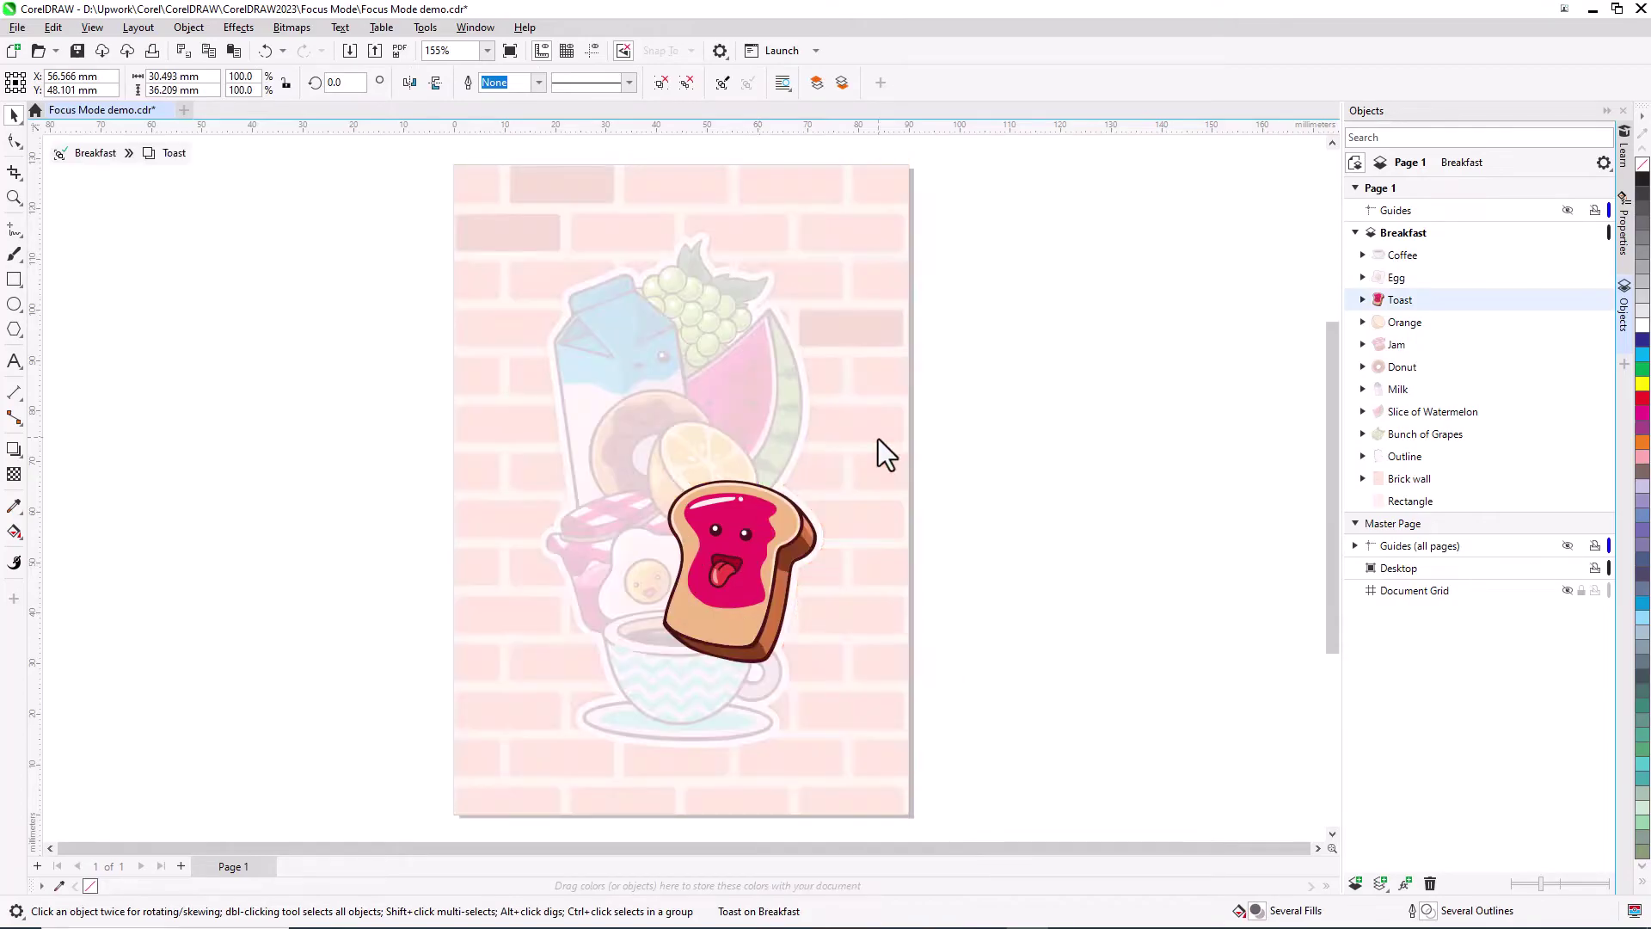
pyautogui.scroll(4, 741, 729)
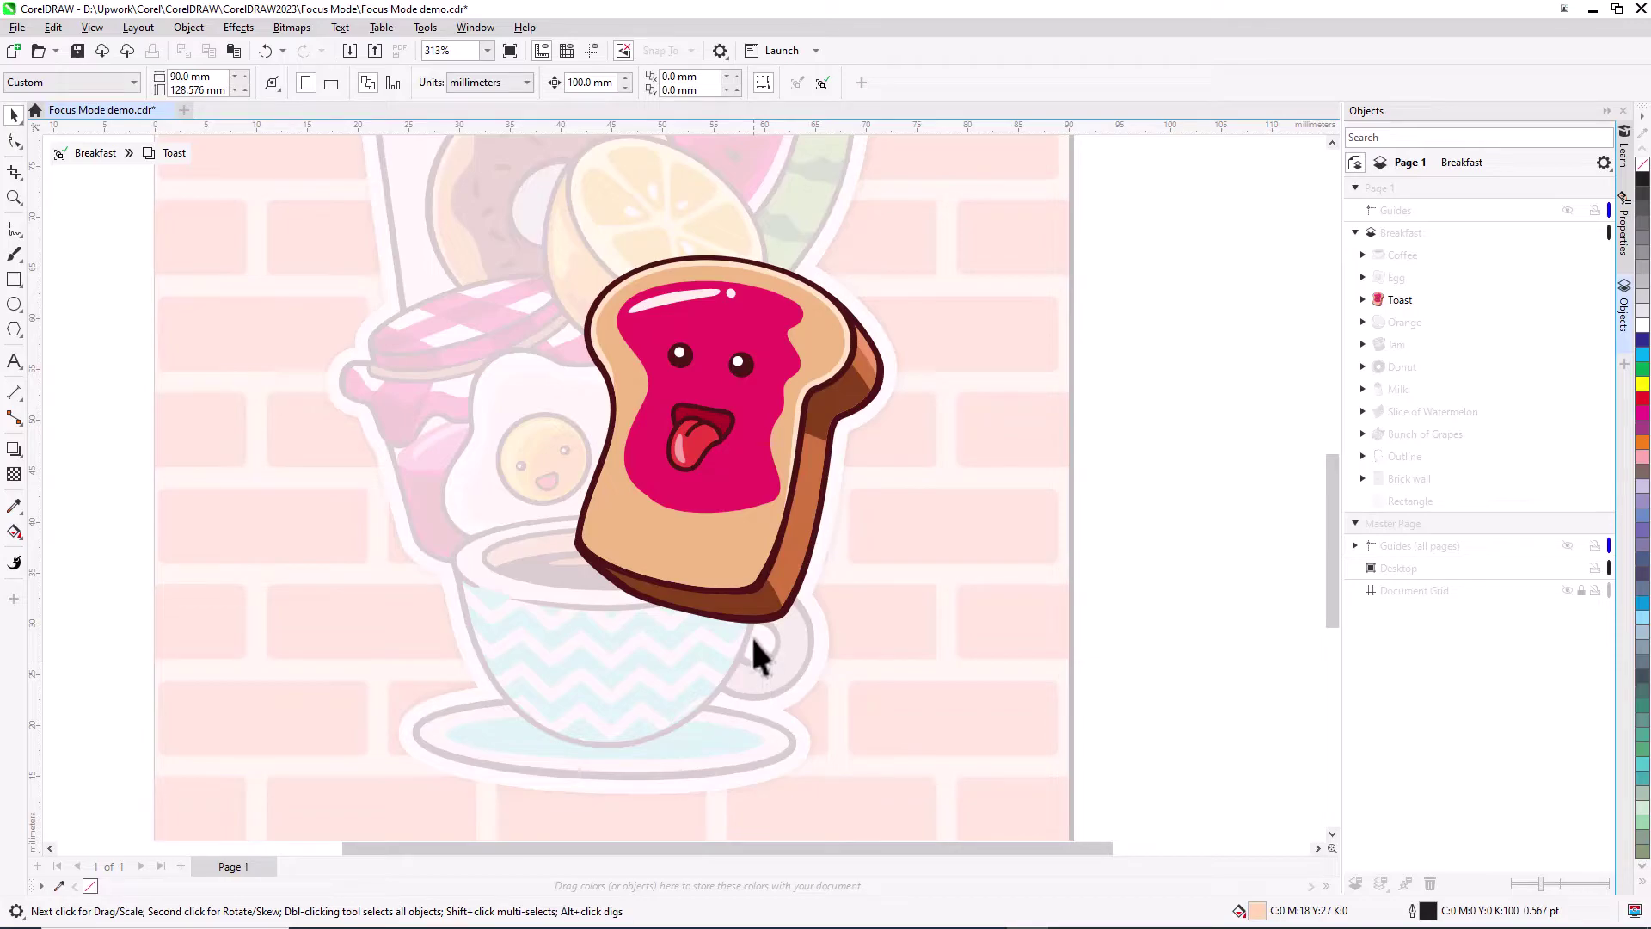
# Focus on the toast's face group and draw a Bézier curve arching above its eyes.
pyautogui.doubleClick(741, 370)
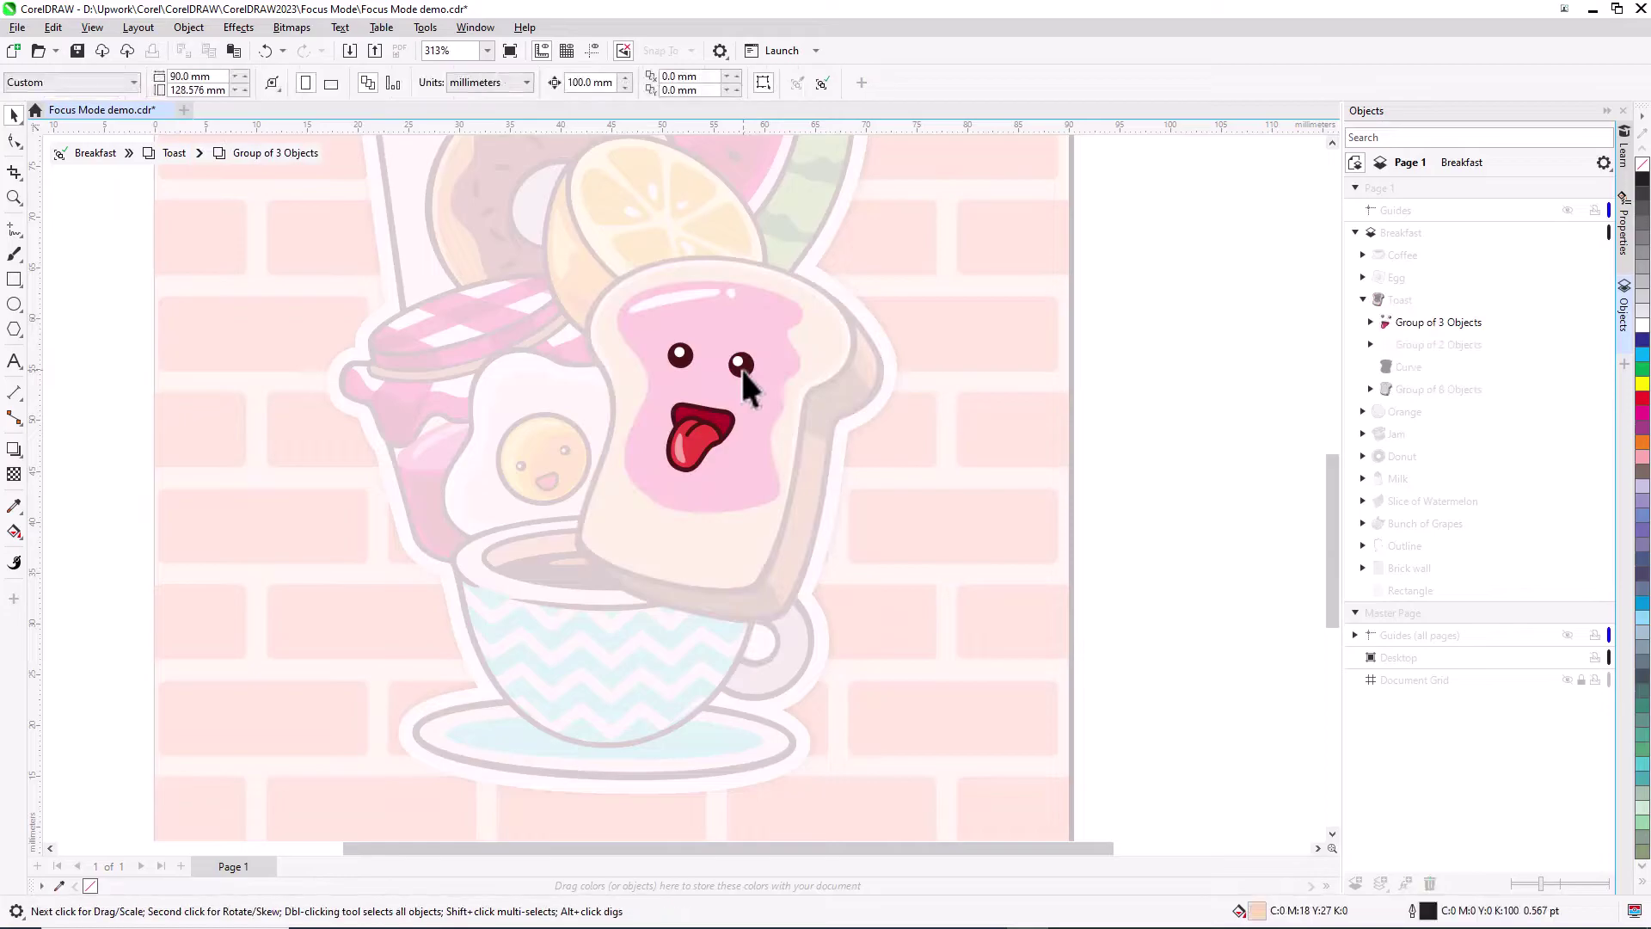
pyautogui.click(15, 231)
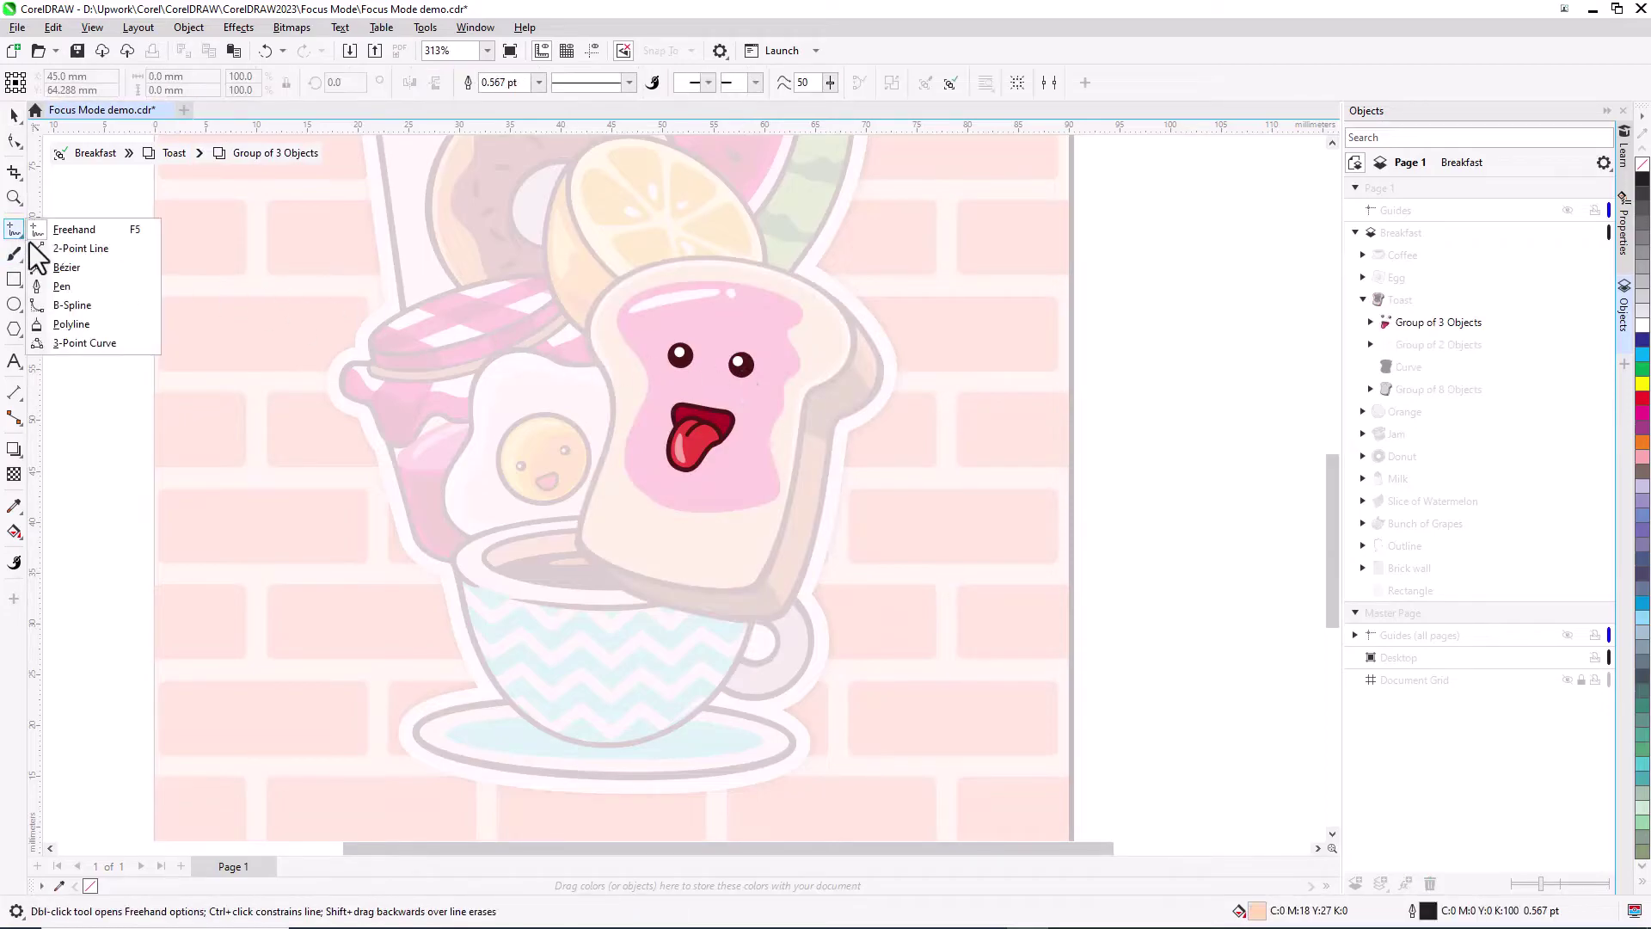
pyautogui.click(67, 267)
pyautogui.click(651, 337)
pyautogui.moveTo(697, 334); pyautogui.dragTo(707, 344)
pyautogui.click(765, 346)
pyautogui.press('space')
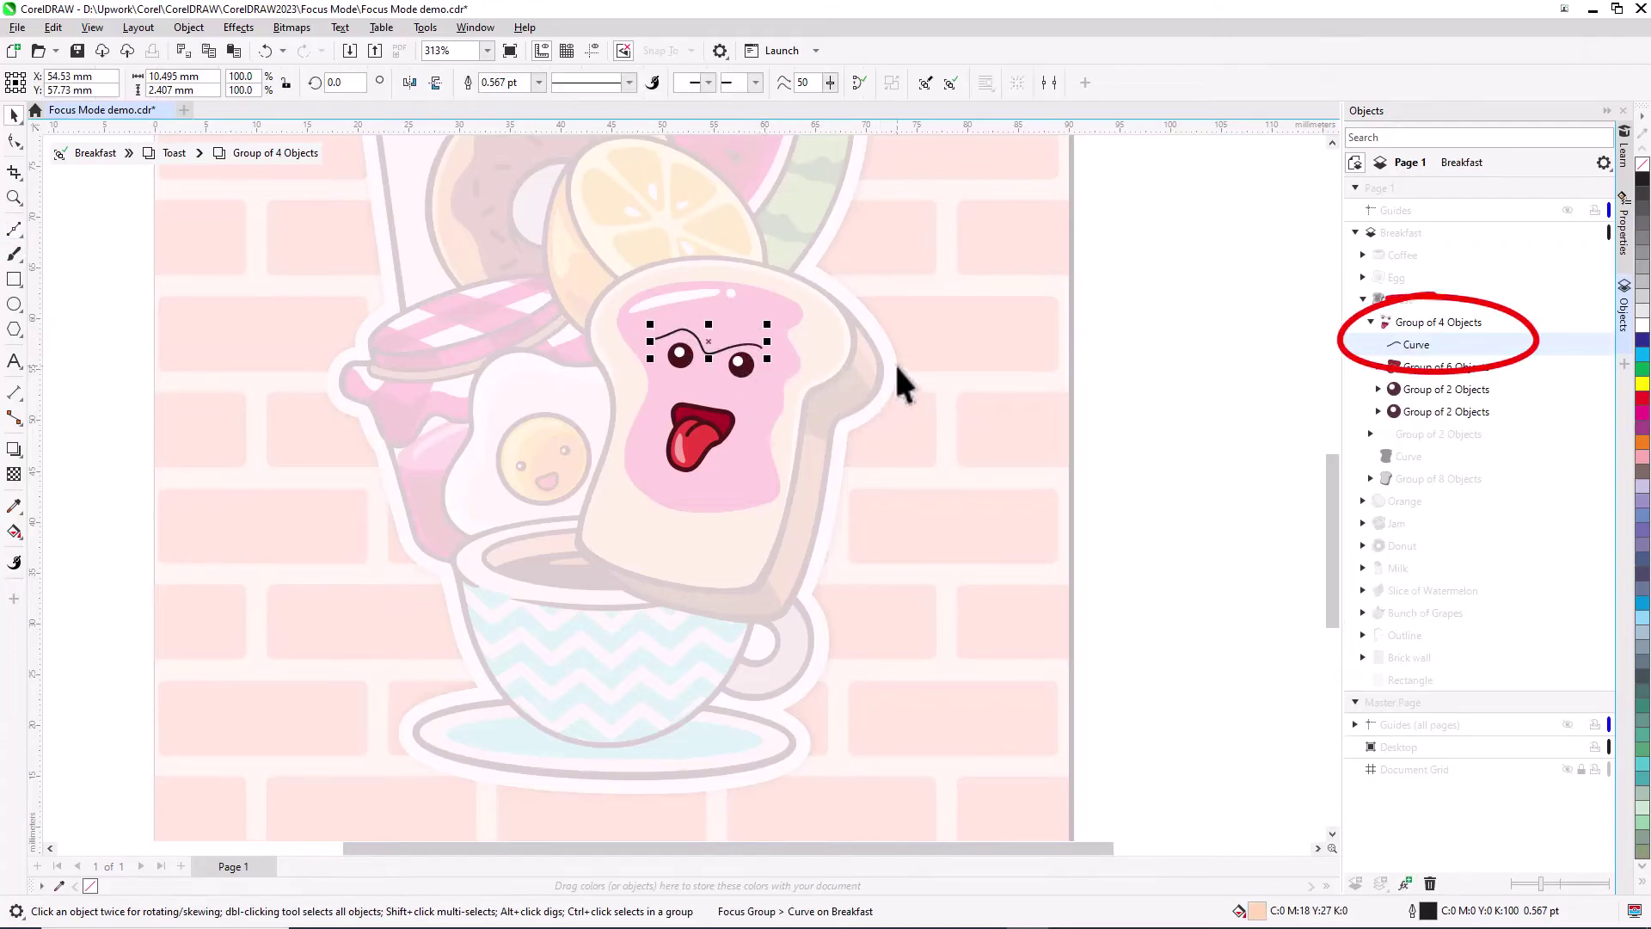
pyautogui.click(1101, 339)
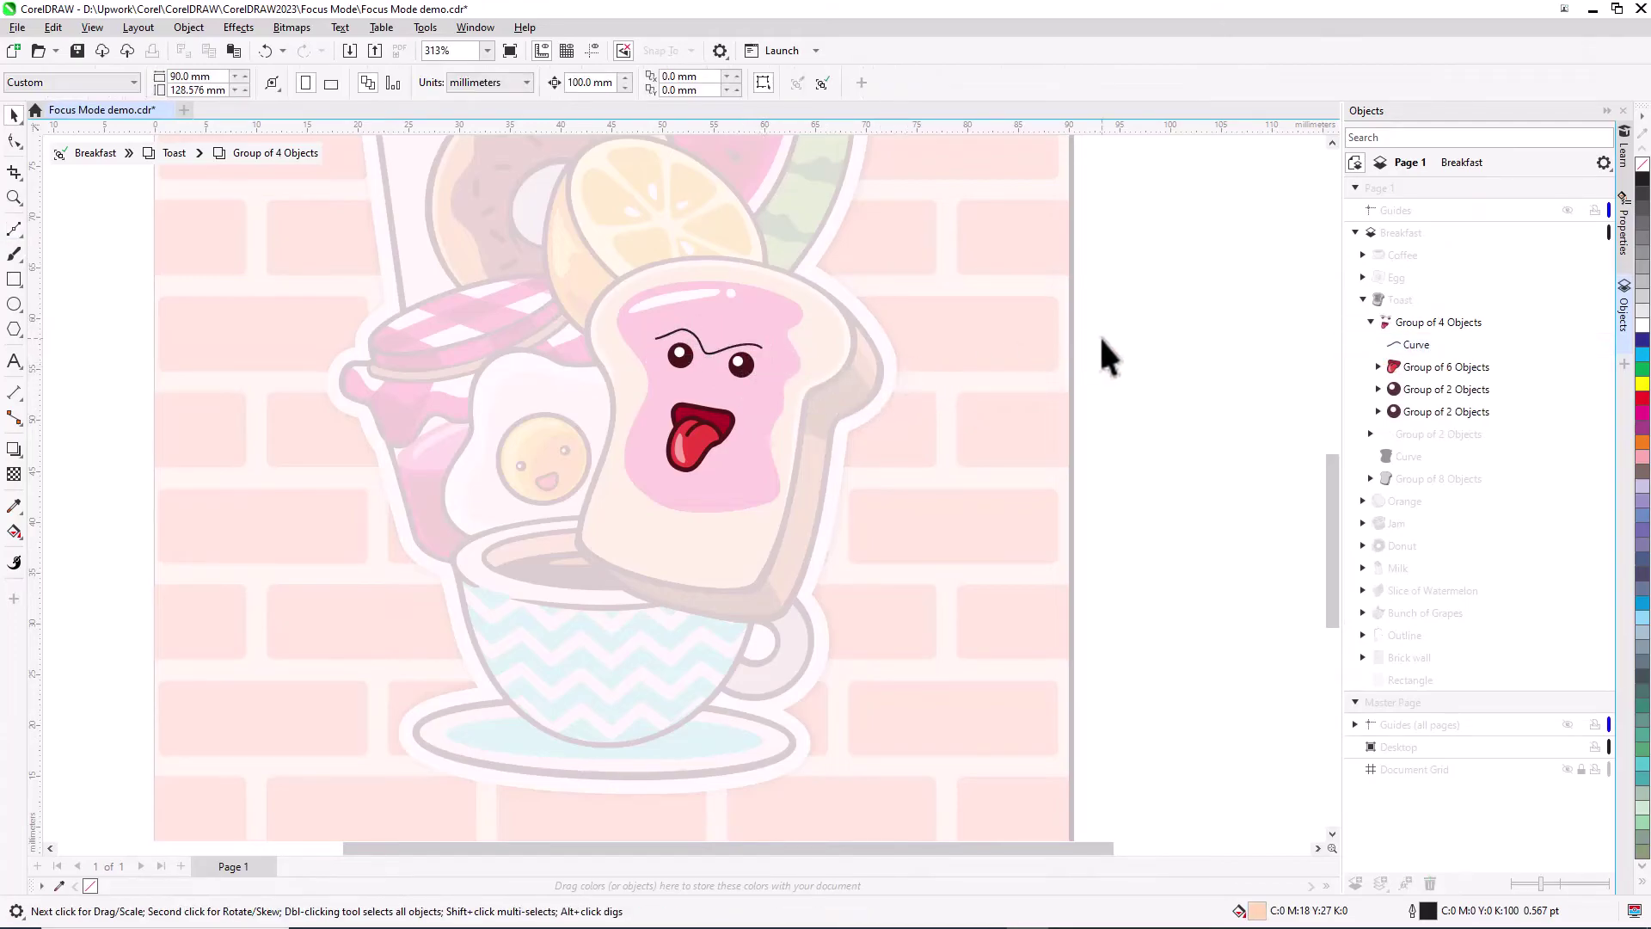
# Inside the tongue group, drag the highlight's upper-right node slightly right and down.
pyautogui.doubleClick(693, 447)
pyautogui.scroll(2, 681, 456)
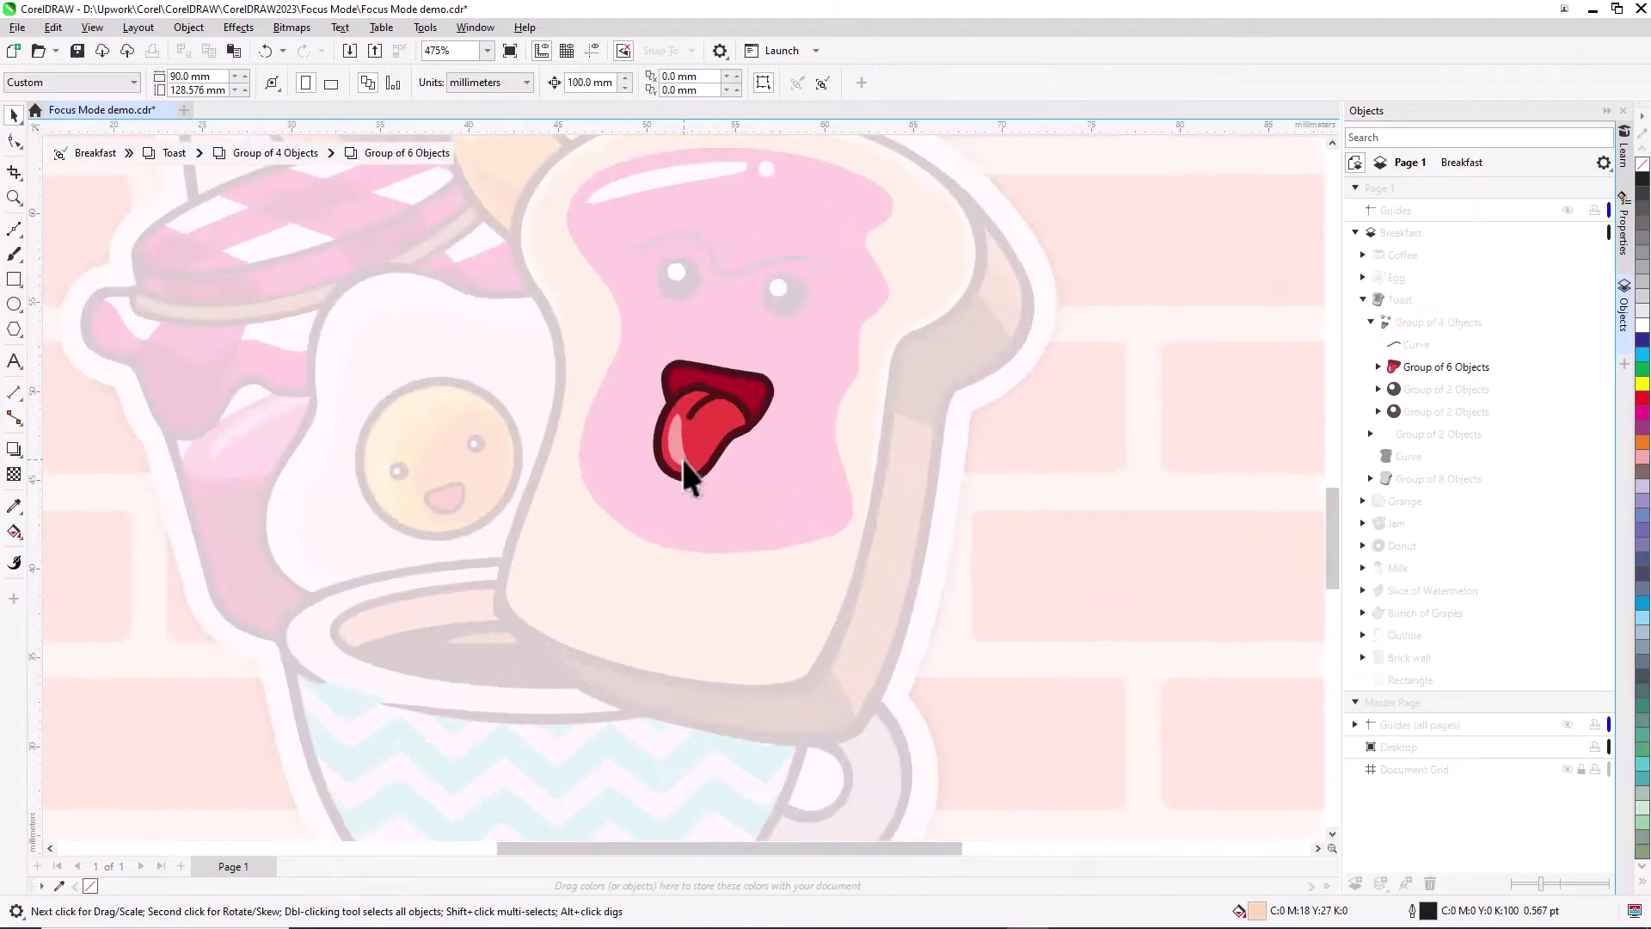
pyautogui.doubleClick(679, 455)
pyautogui.scroll(2, 680, 452)
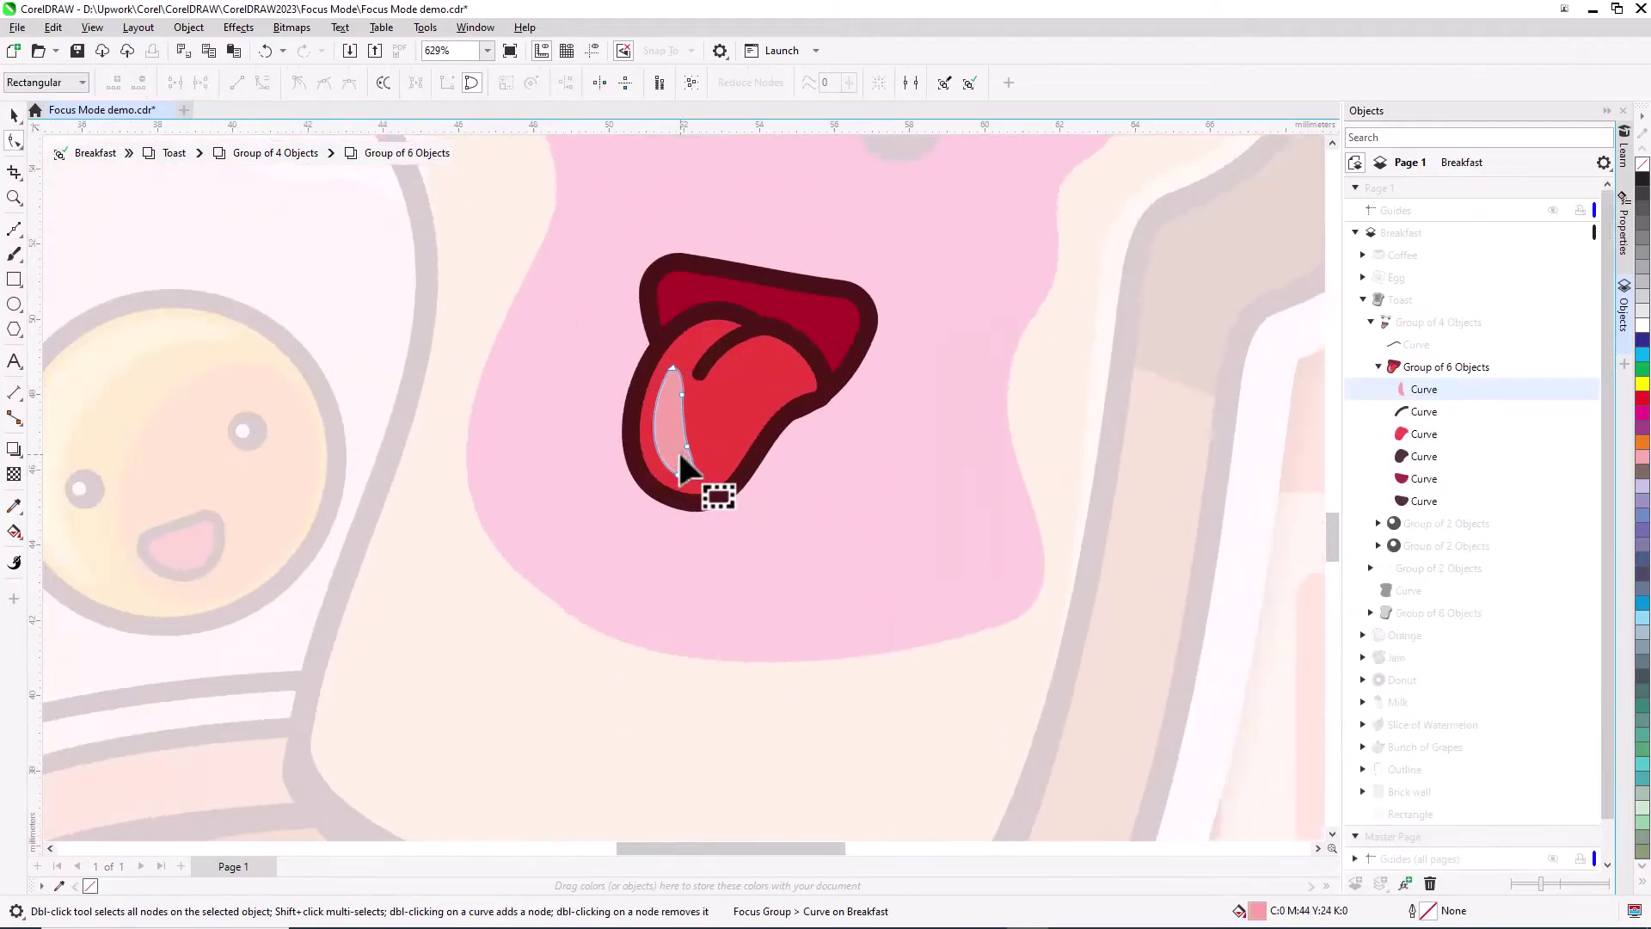
pyautogui.click(685, 446)
pyautogui.moveTo(683, 395); pyautogui.dragTo(694, 401)
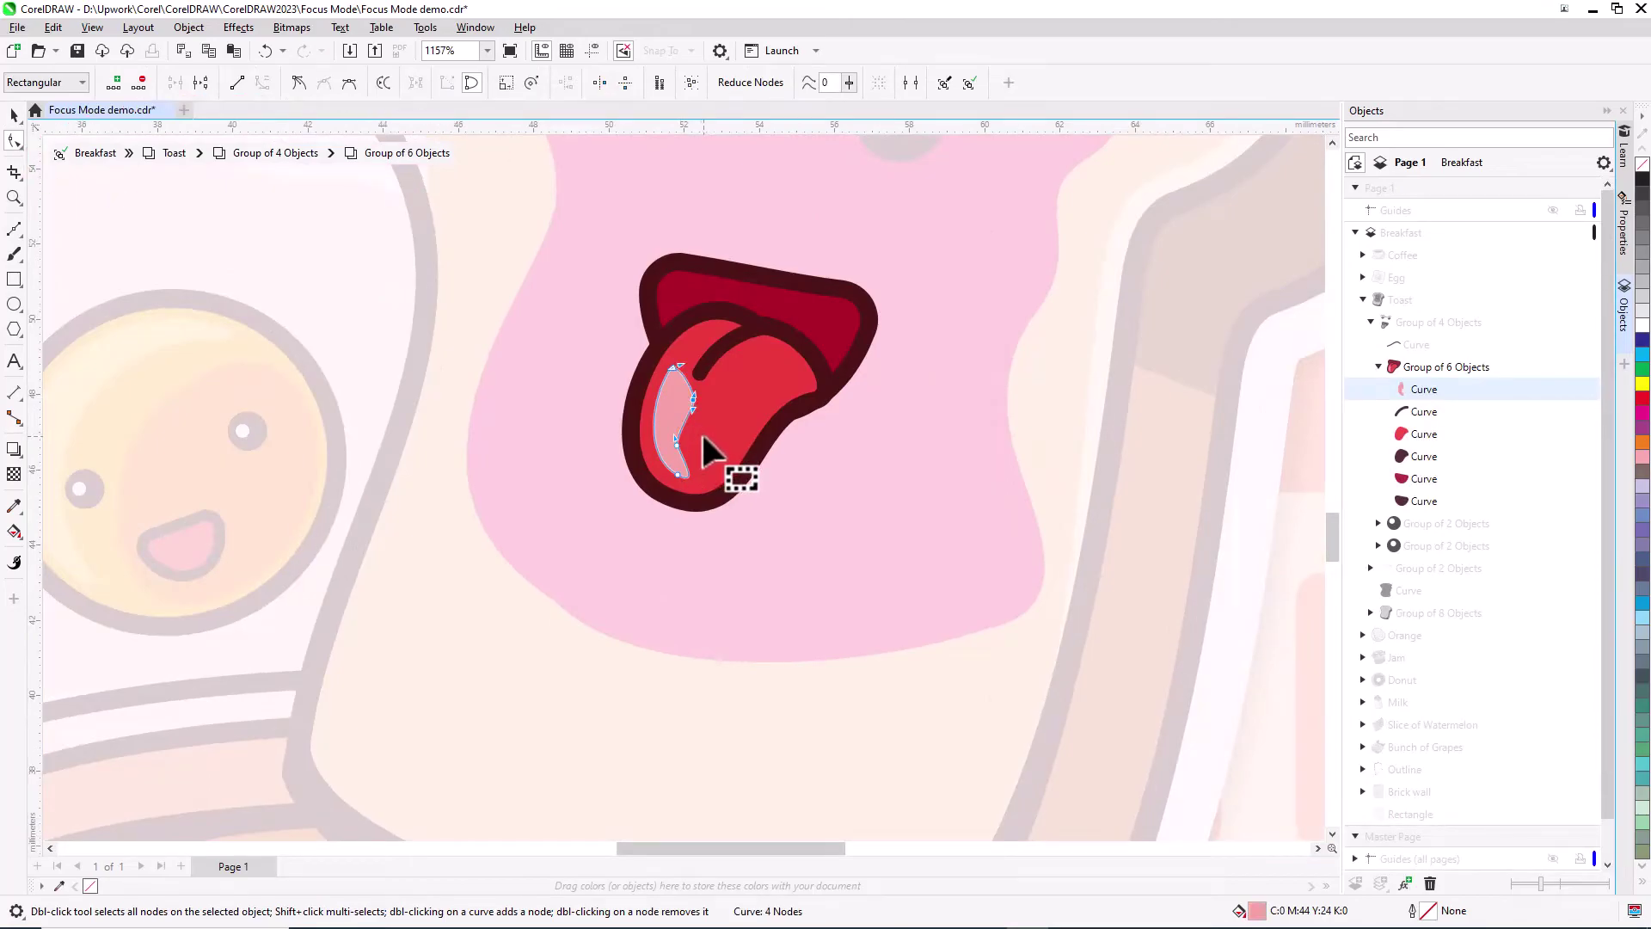
pyautogui.scroll(-5, 700, 431)
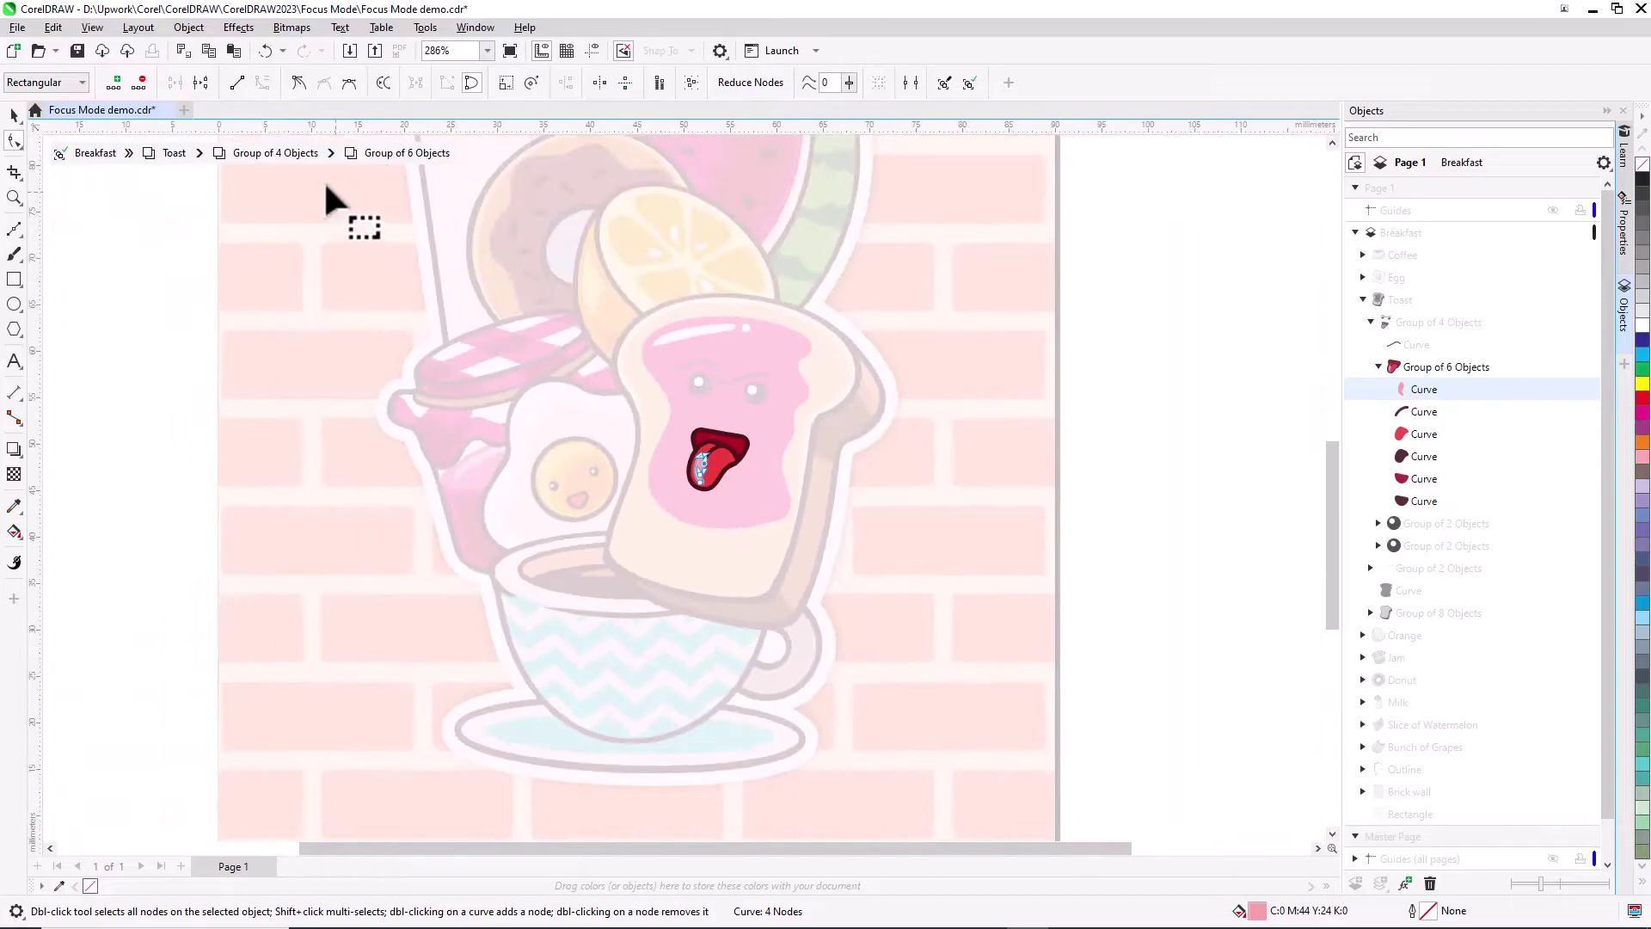
# Step out of the tongue and Toast focus, then briefly isolate a milk carton curve.
pyautogui.click(288, 151)
pyautogui.click(172, 153)
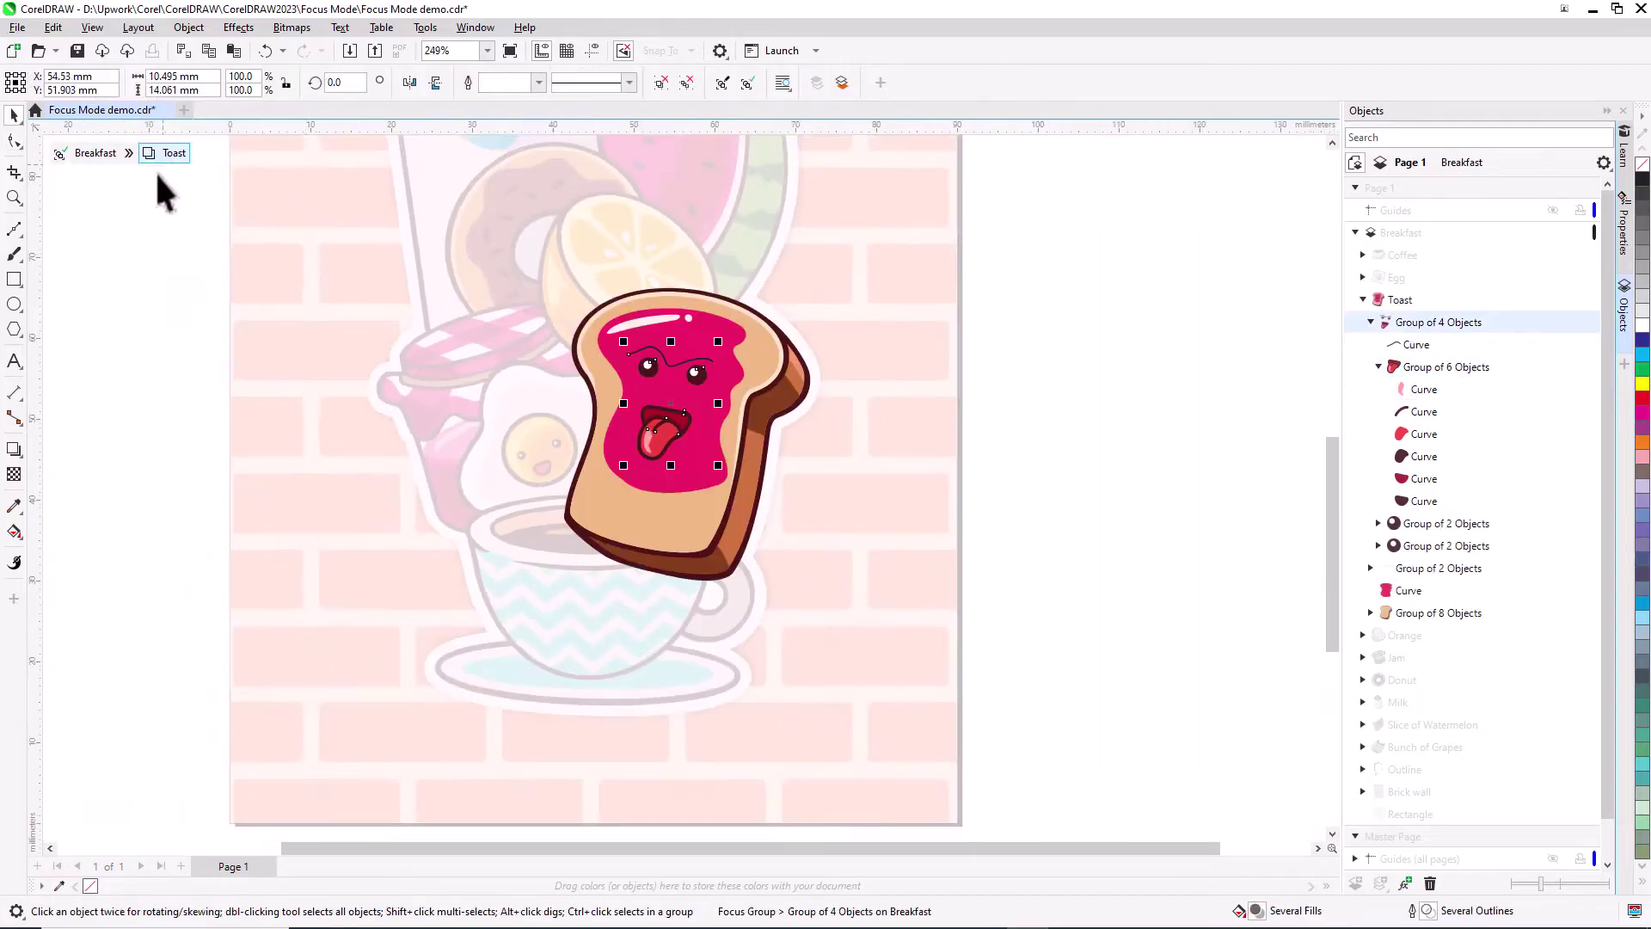
pyautogui.press('Escape')
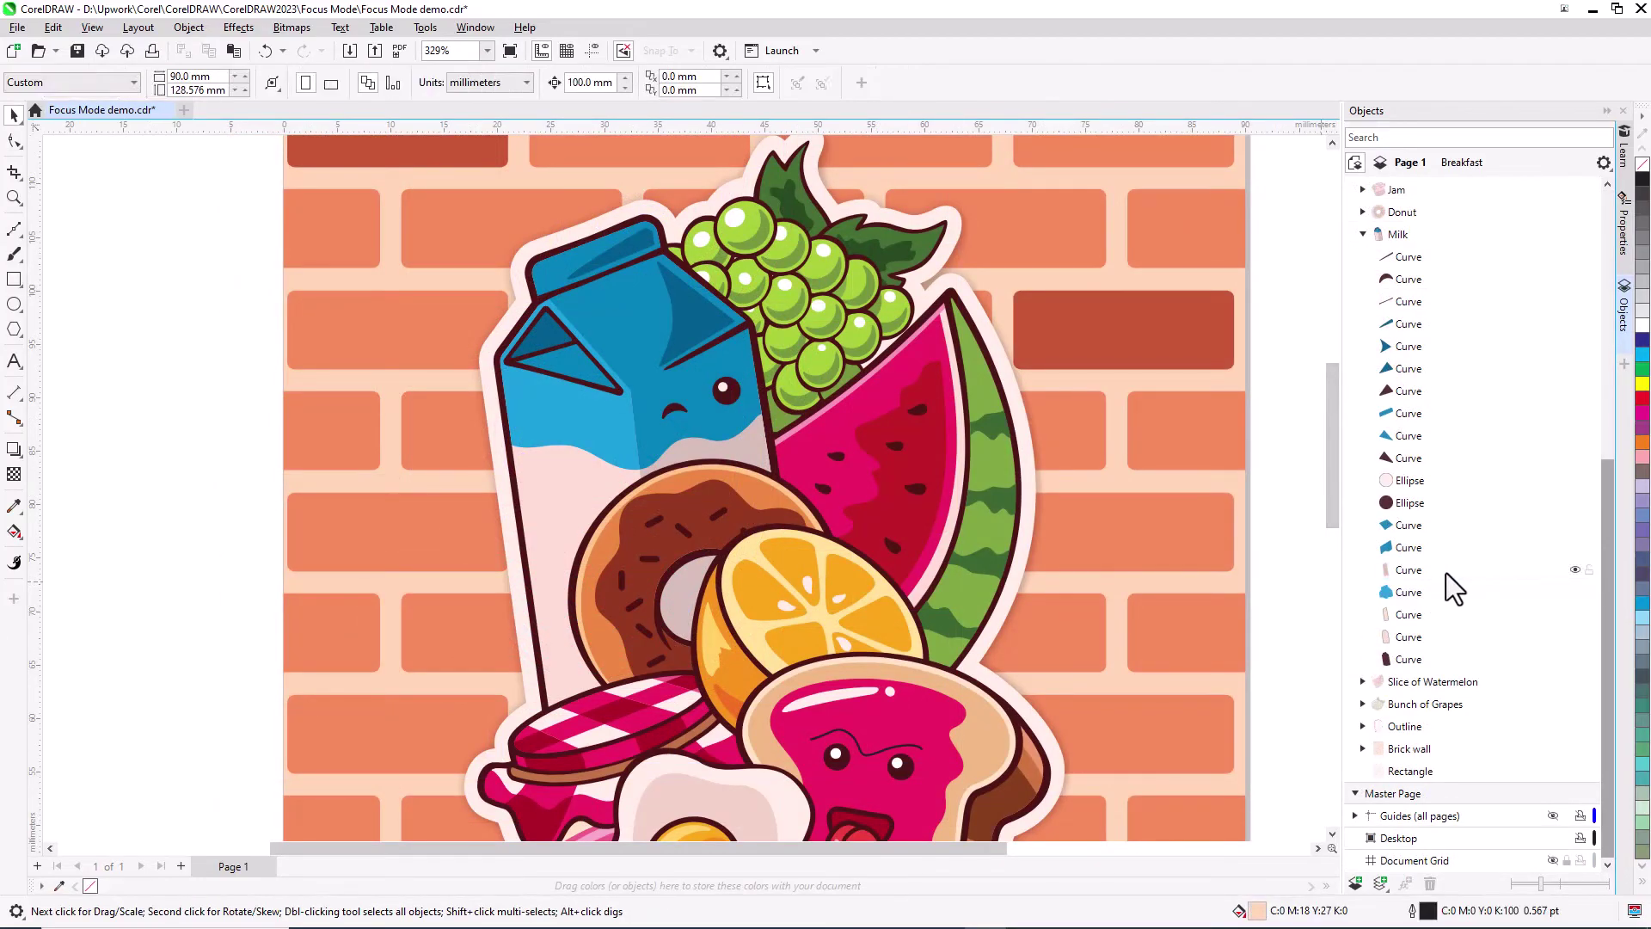
pyautogui.rightClick(1446, 572)
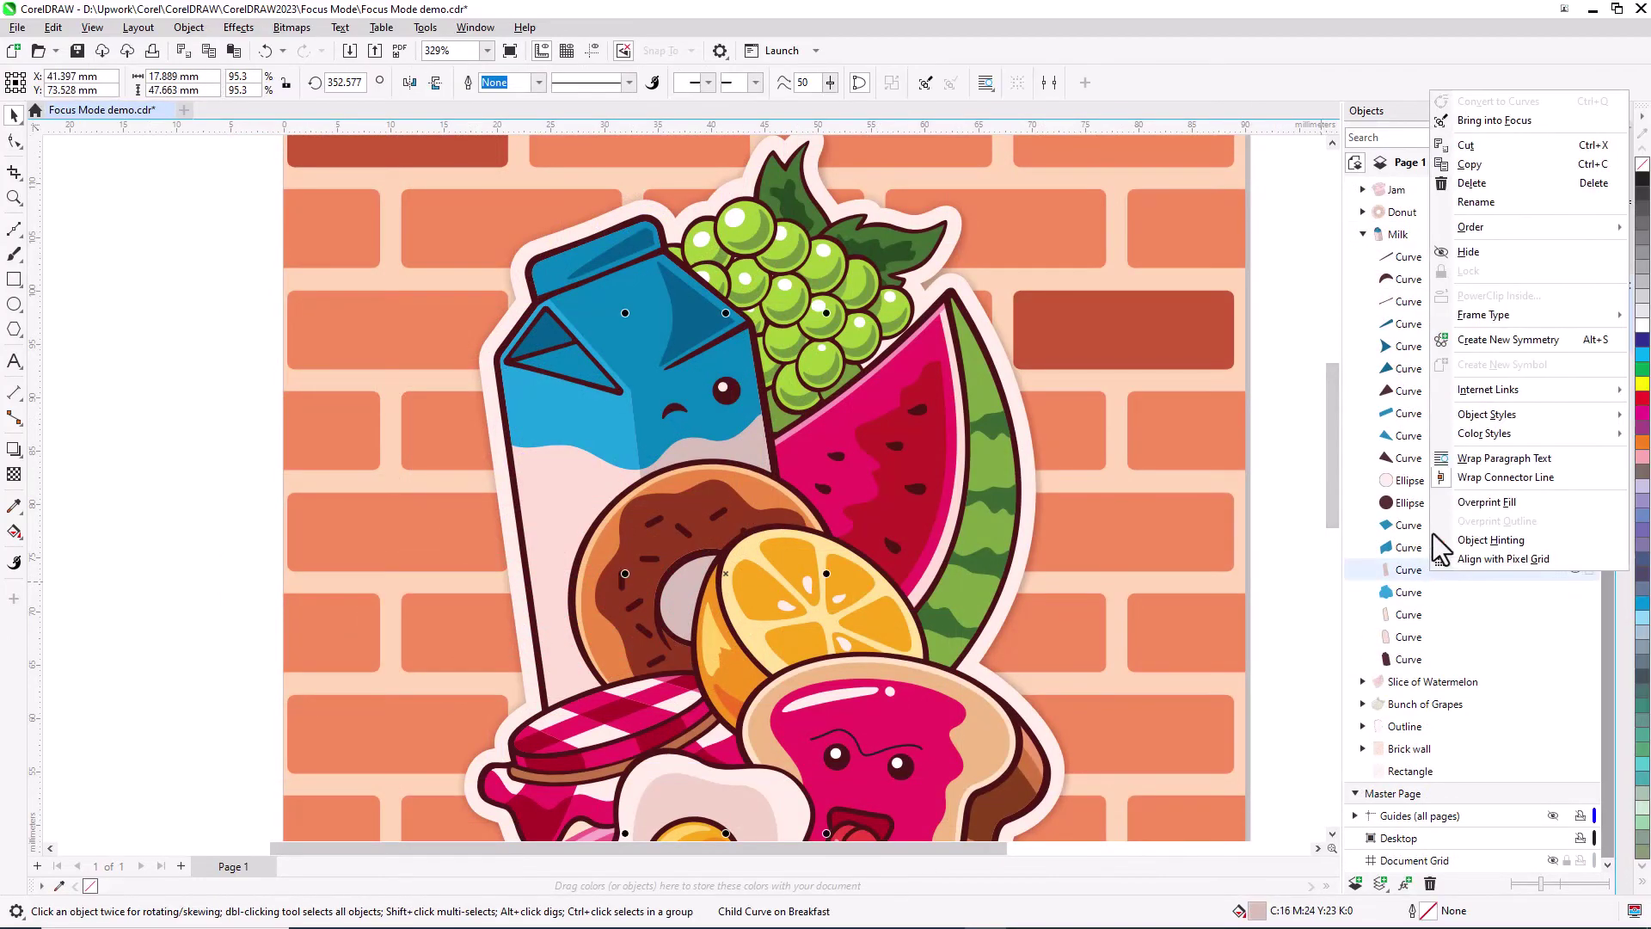
pyautogui.click(1501, 121)
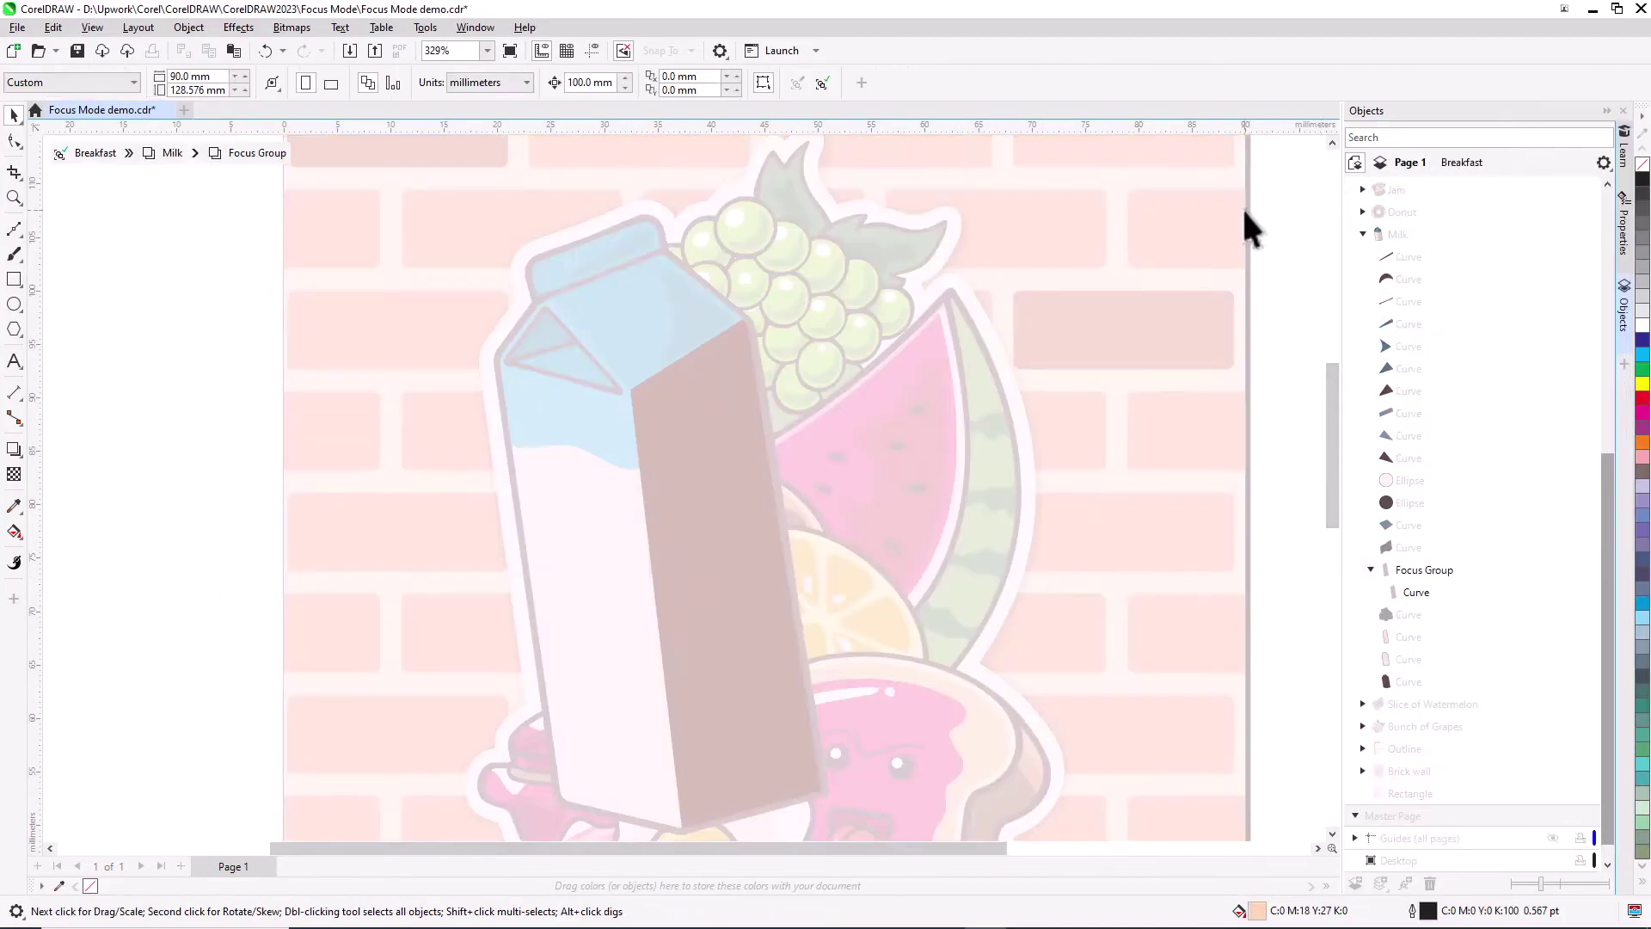
pyautogui.click(106, 146)
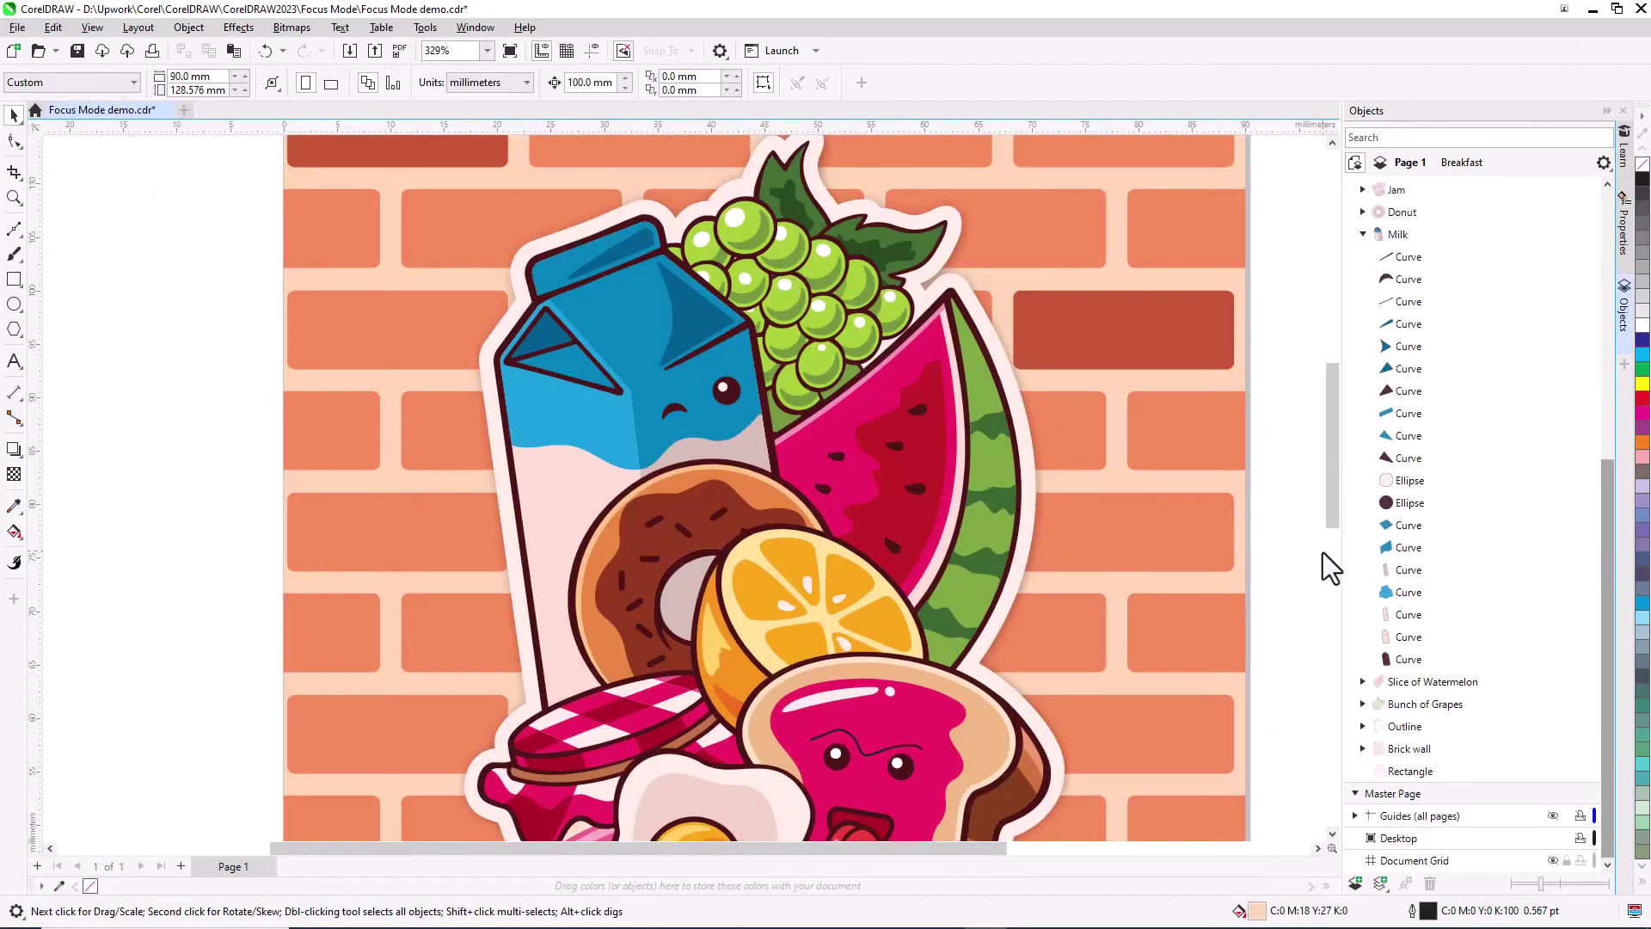
# Isolate the carton's front panel, place a % text on it, and return to Milk.
pyautogui.rightClick(1427, 612)
pyautogui.click(1491, 163)
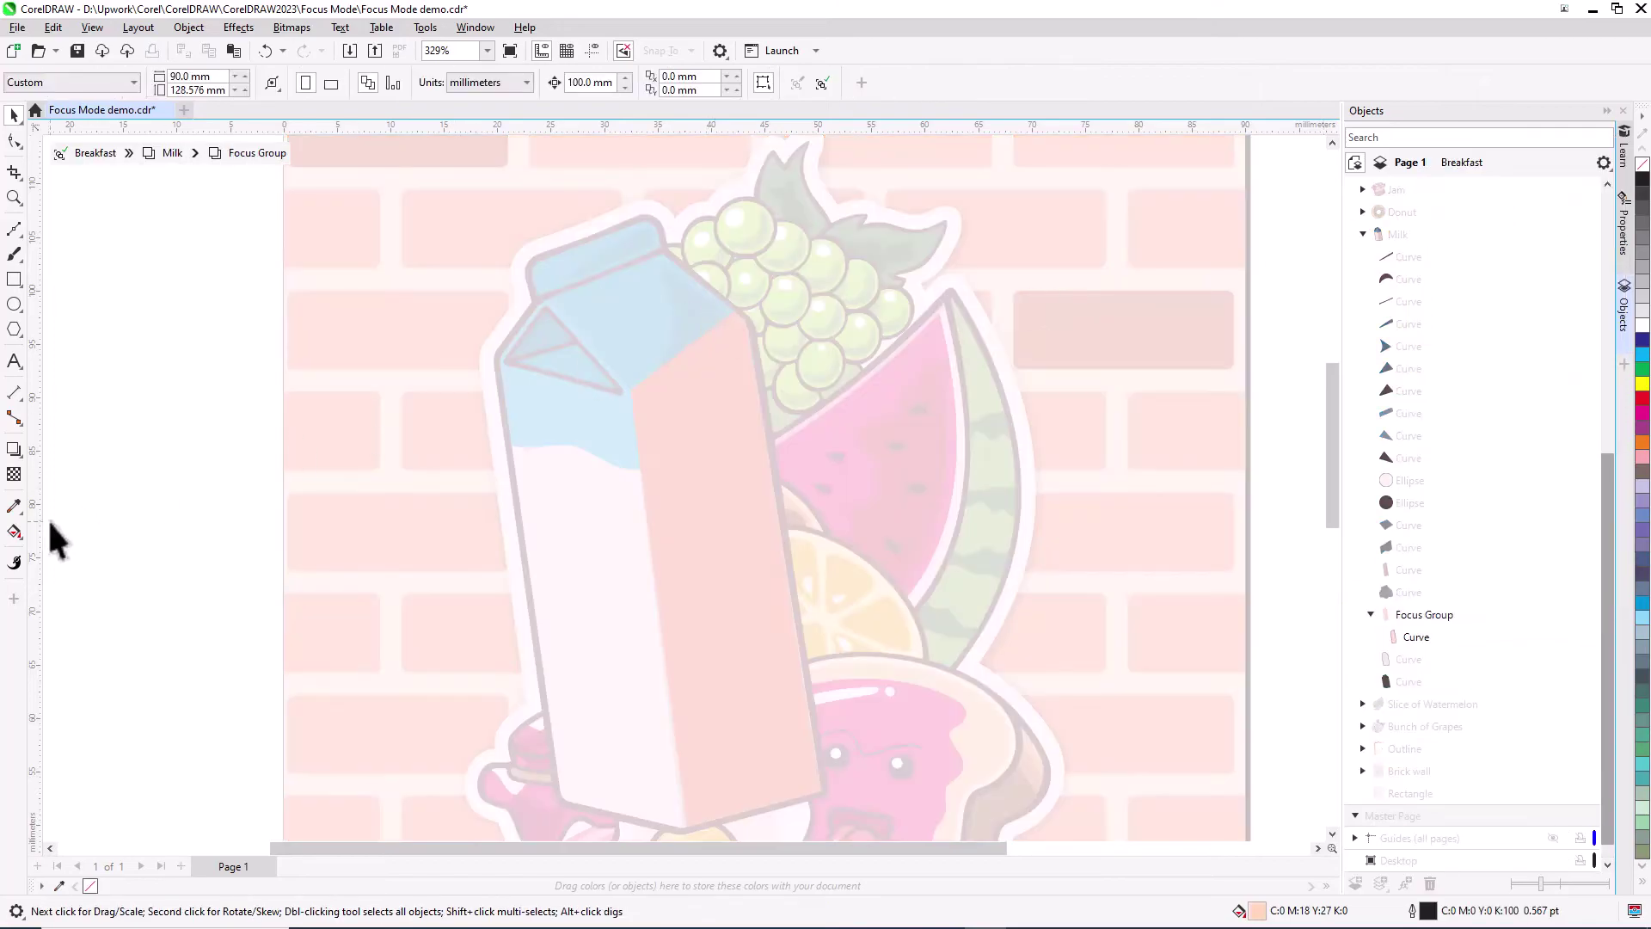
pyautogui.click(14, 361)
pyautogui.click(522, 475)
pyautogui.write('%')
pyautogui.hotkey('ctrl', 'space')
pyautogui.click(549, 469)
pyautogui.click(282, 510)
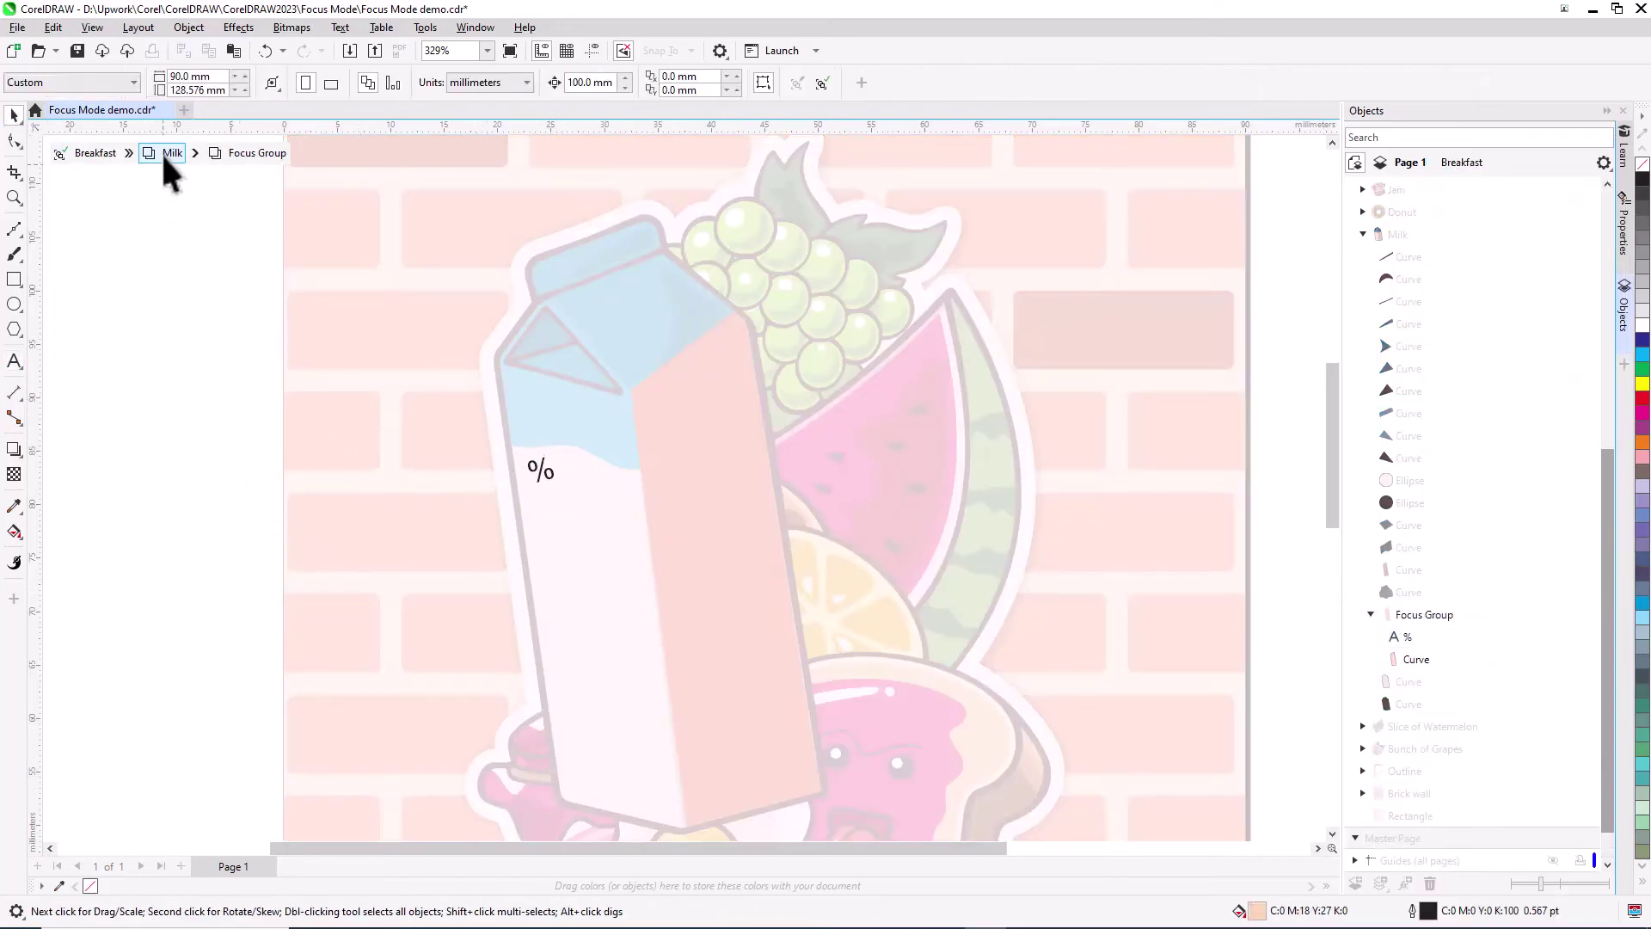
pyautogui.click(172, 153)
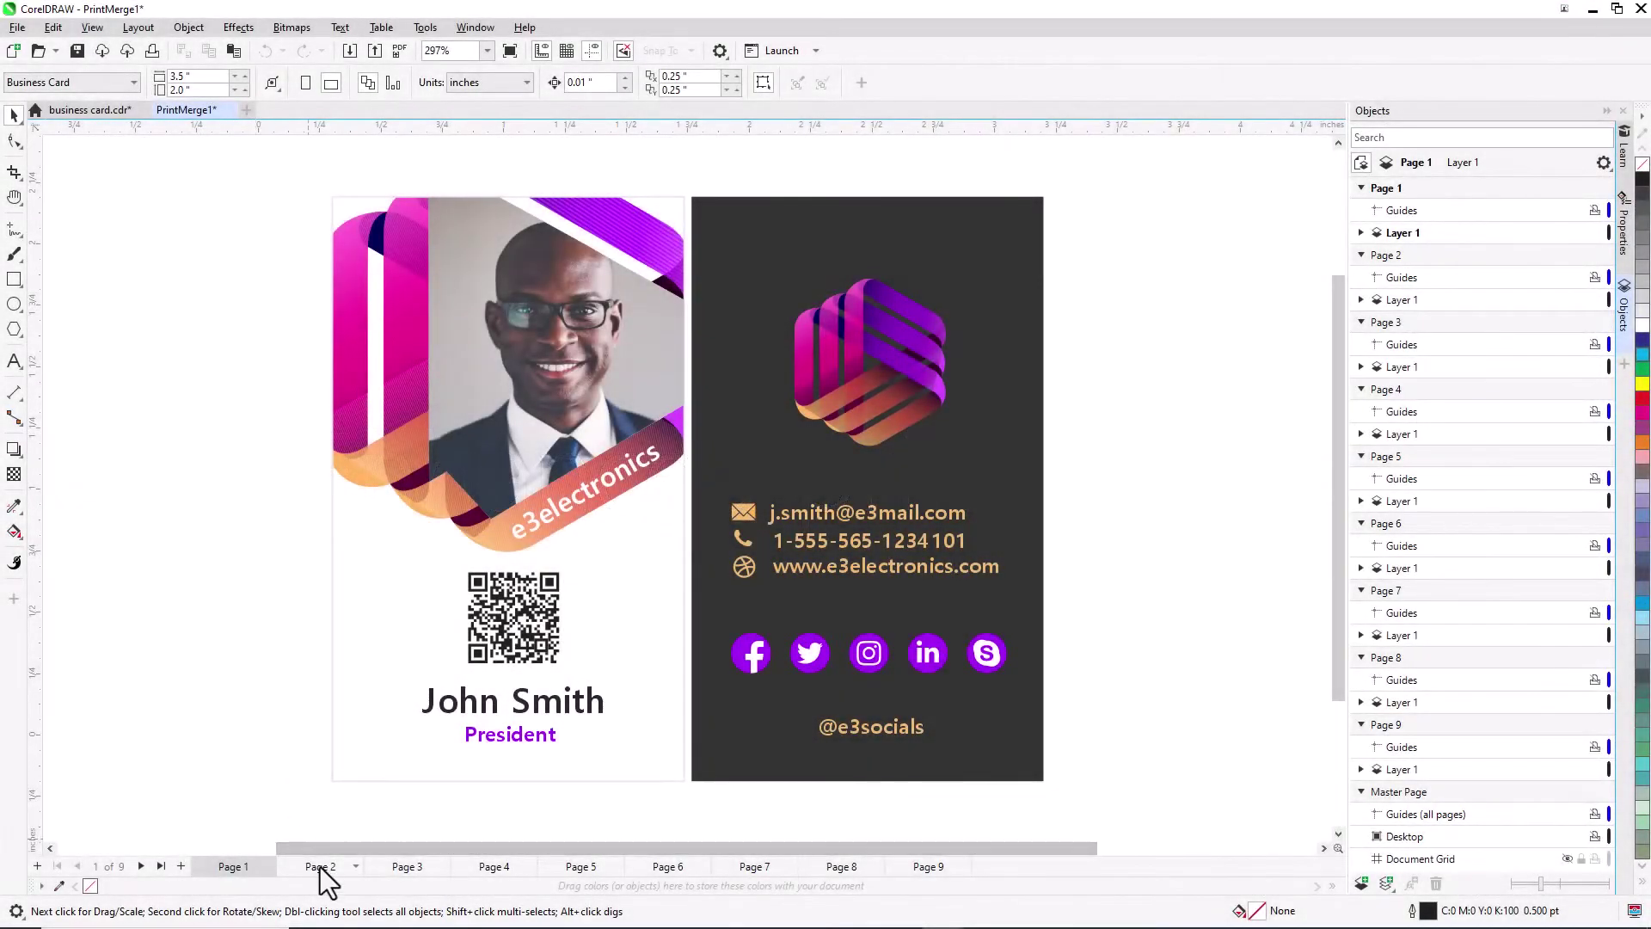
# Page through PrintMerge1's merged cards 2, 3 and 5 to 9.
pyautogui.click(320, 867)
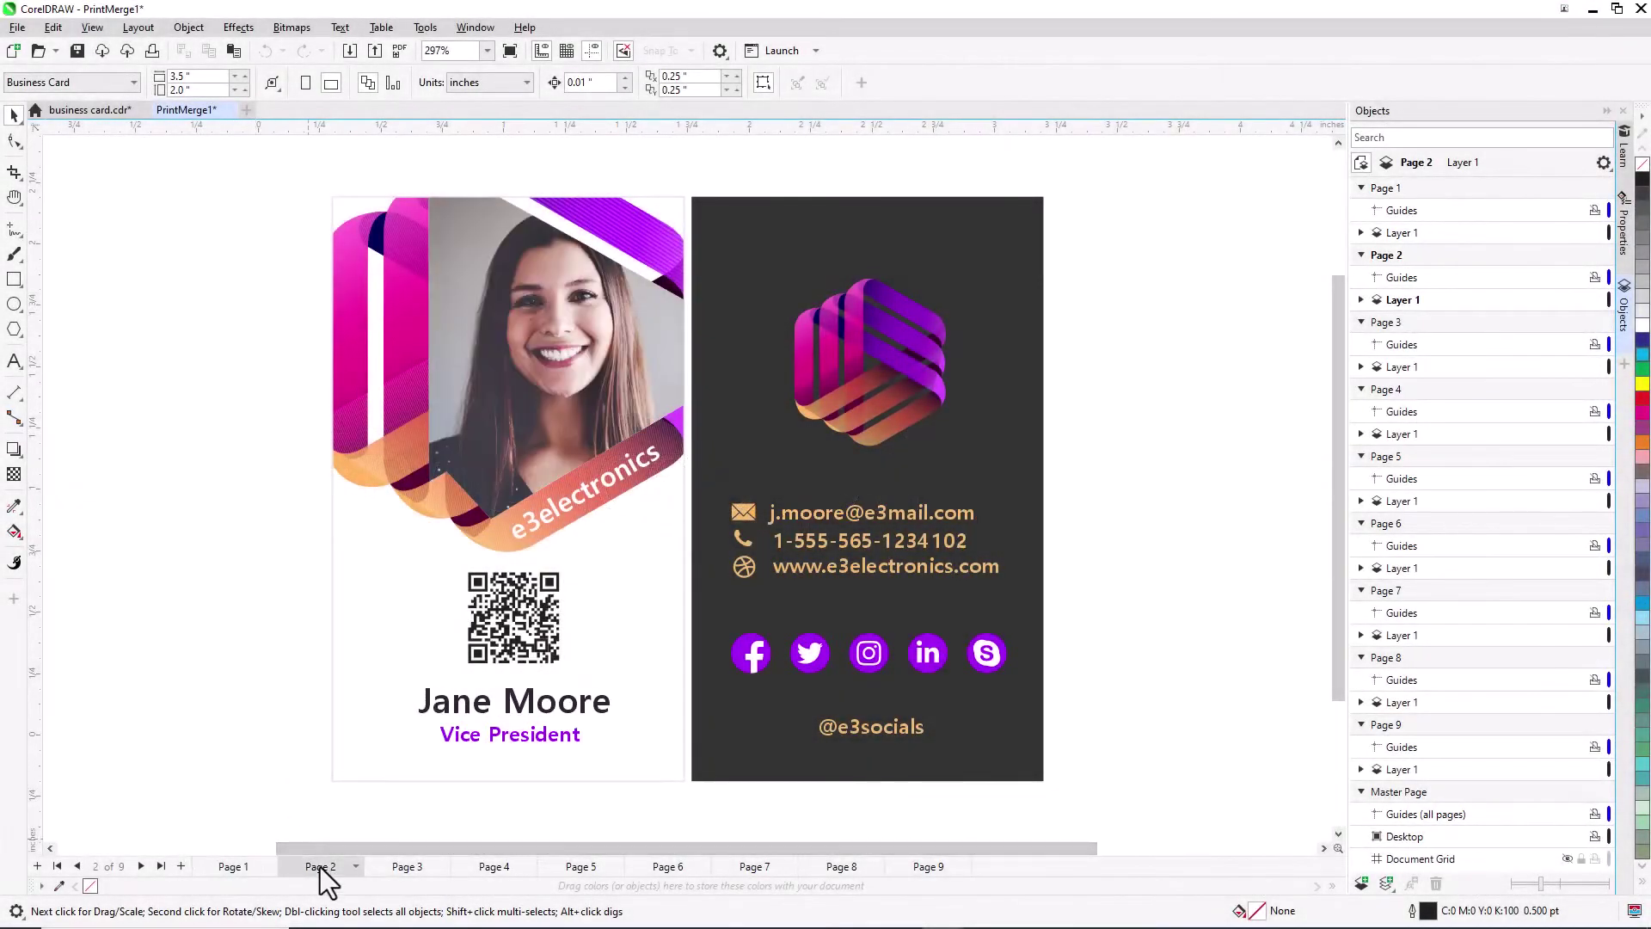
pyautogui.click(410, 868)
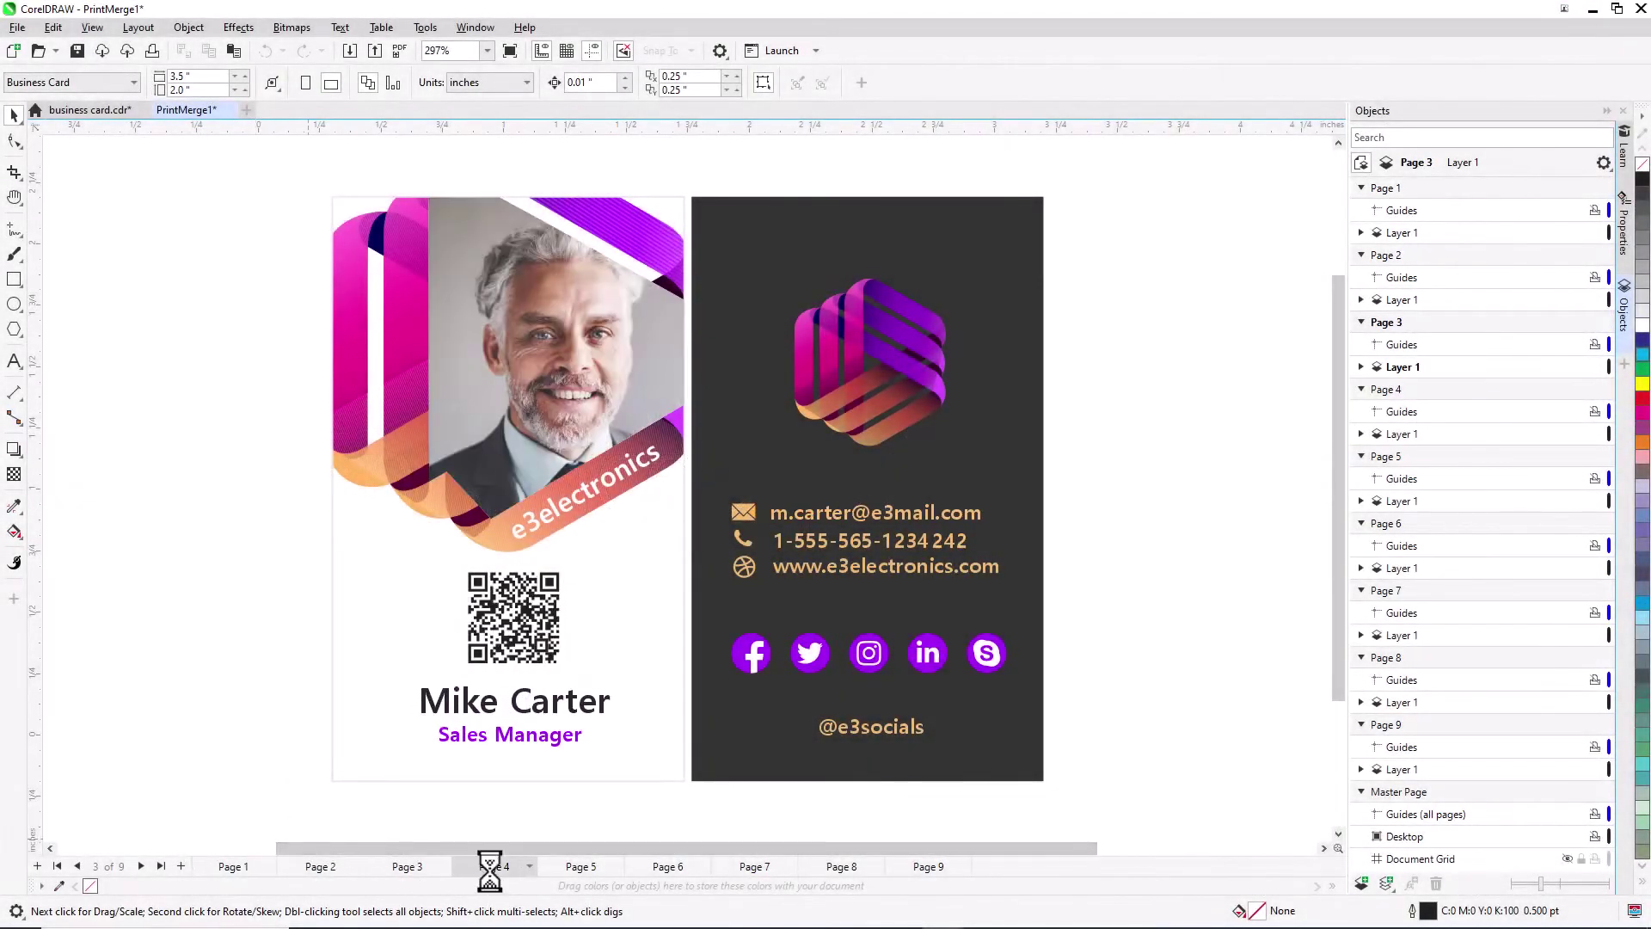
pyautogui.click(569, 871)
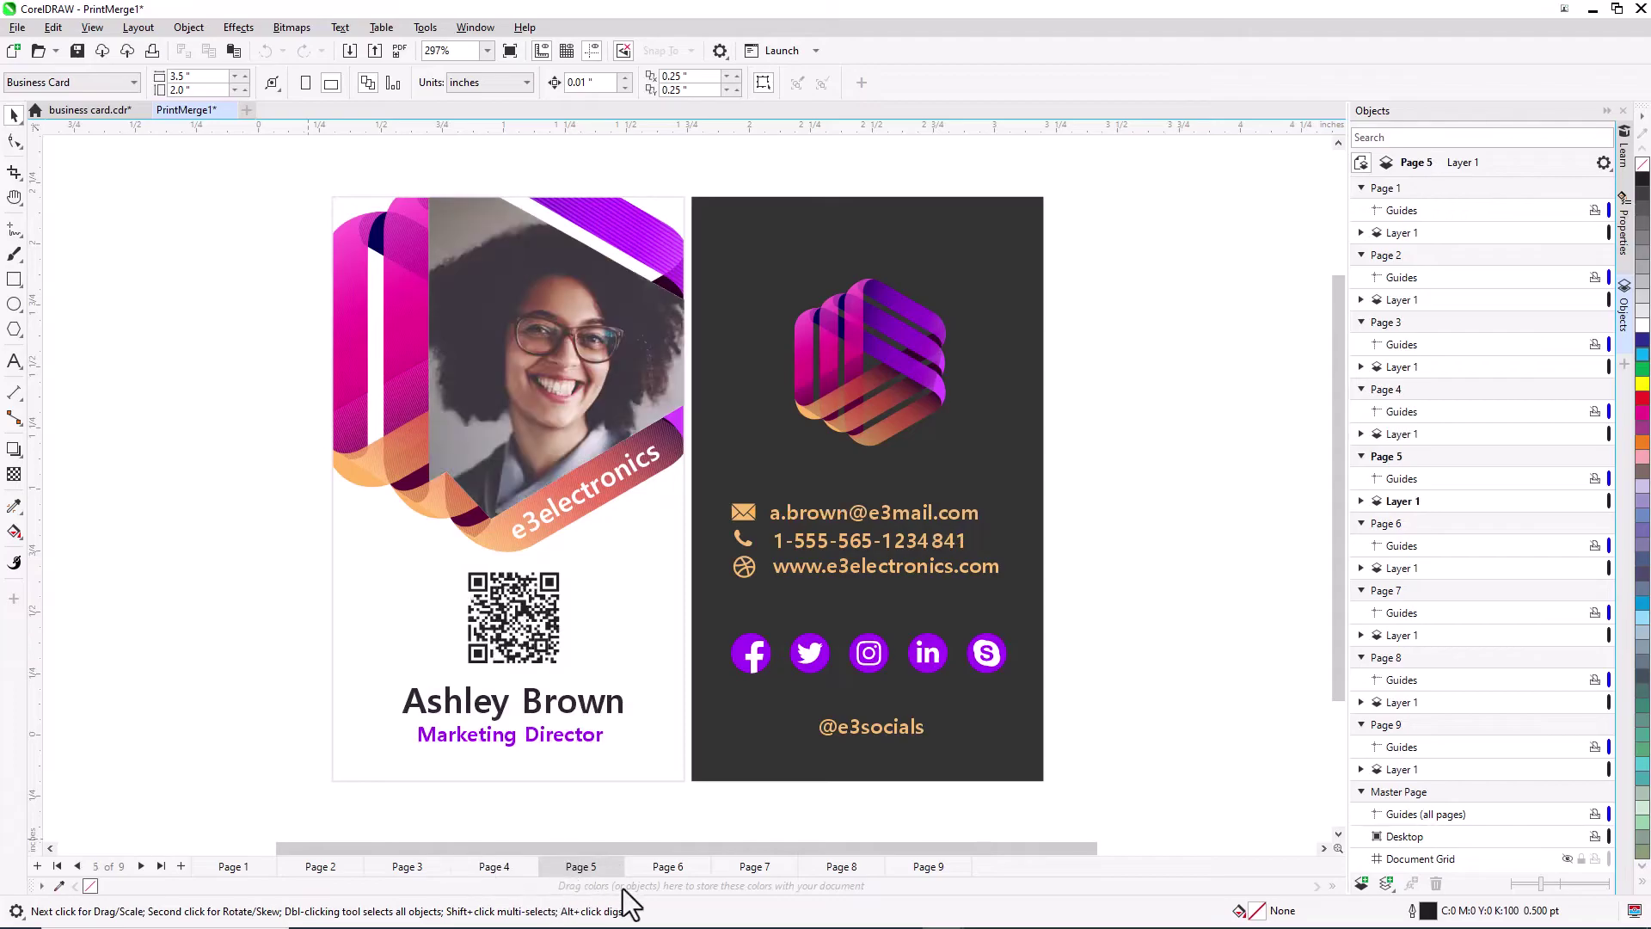
pyautogui.click(667, 868)
pyautogui.click(739, 867)
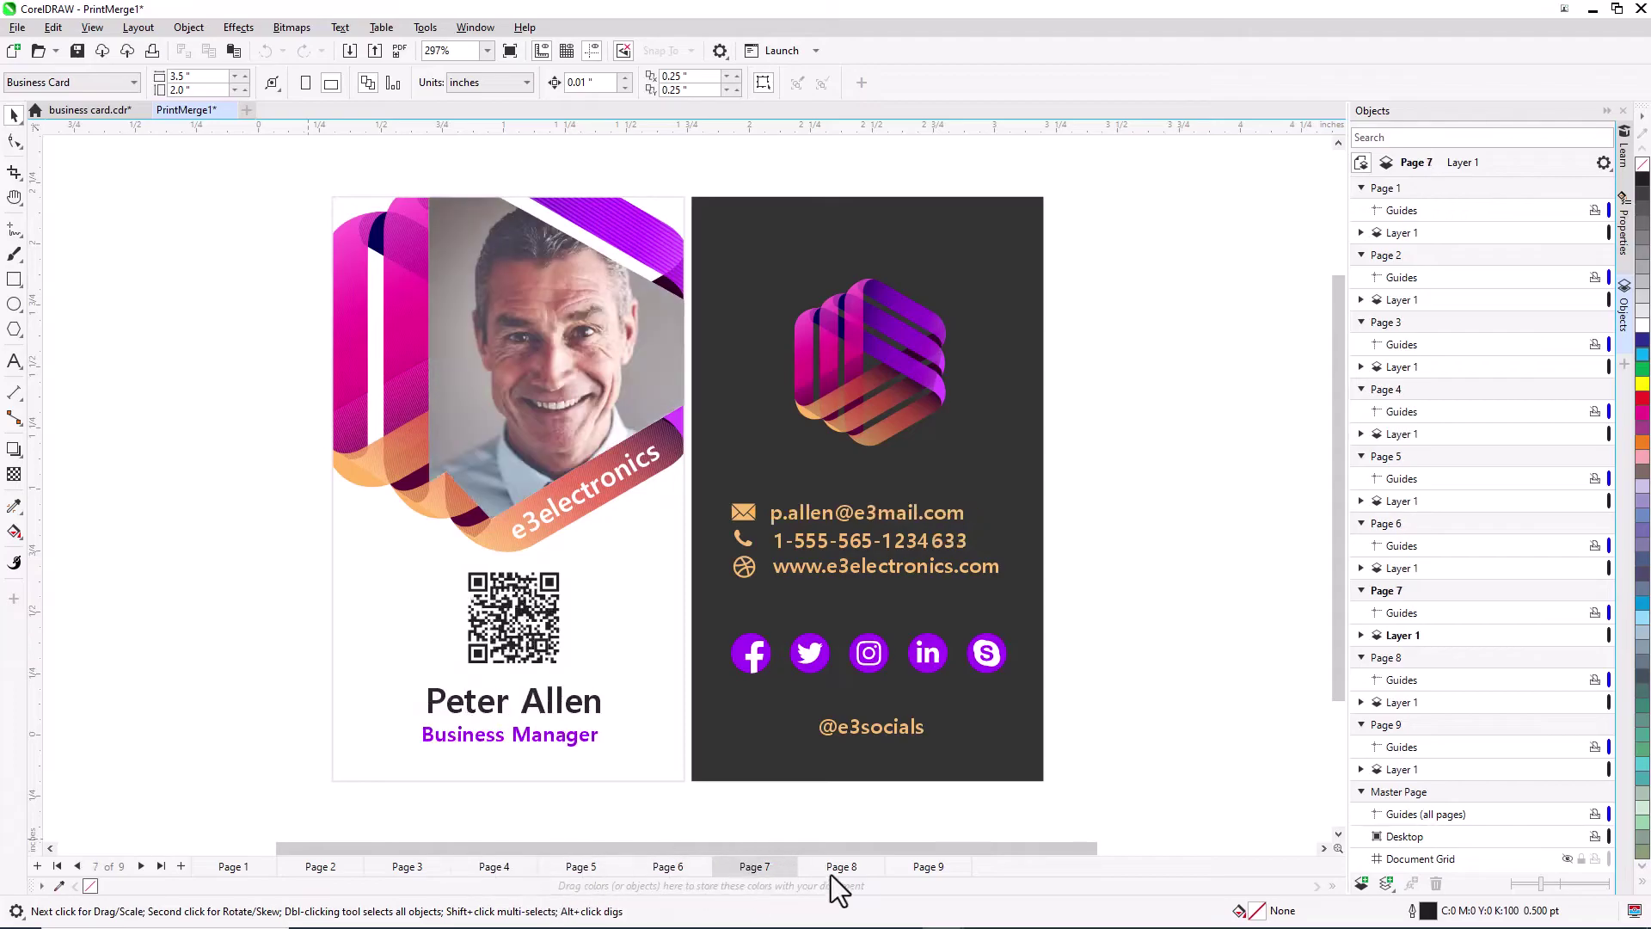
pyautogui.click(838, 870)
pyautogui.click(922, 869)
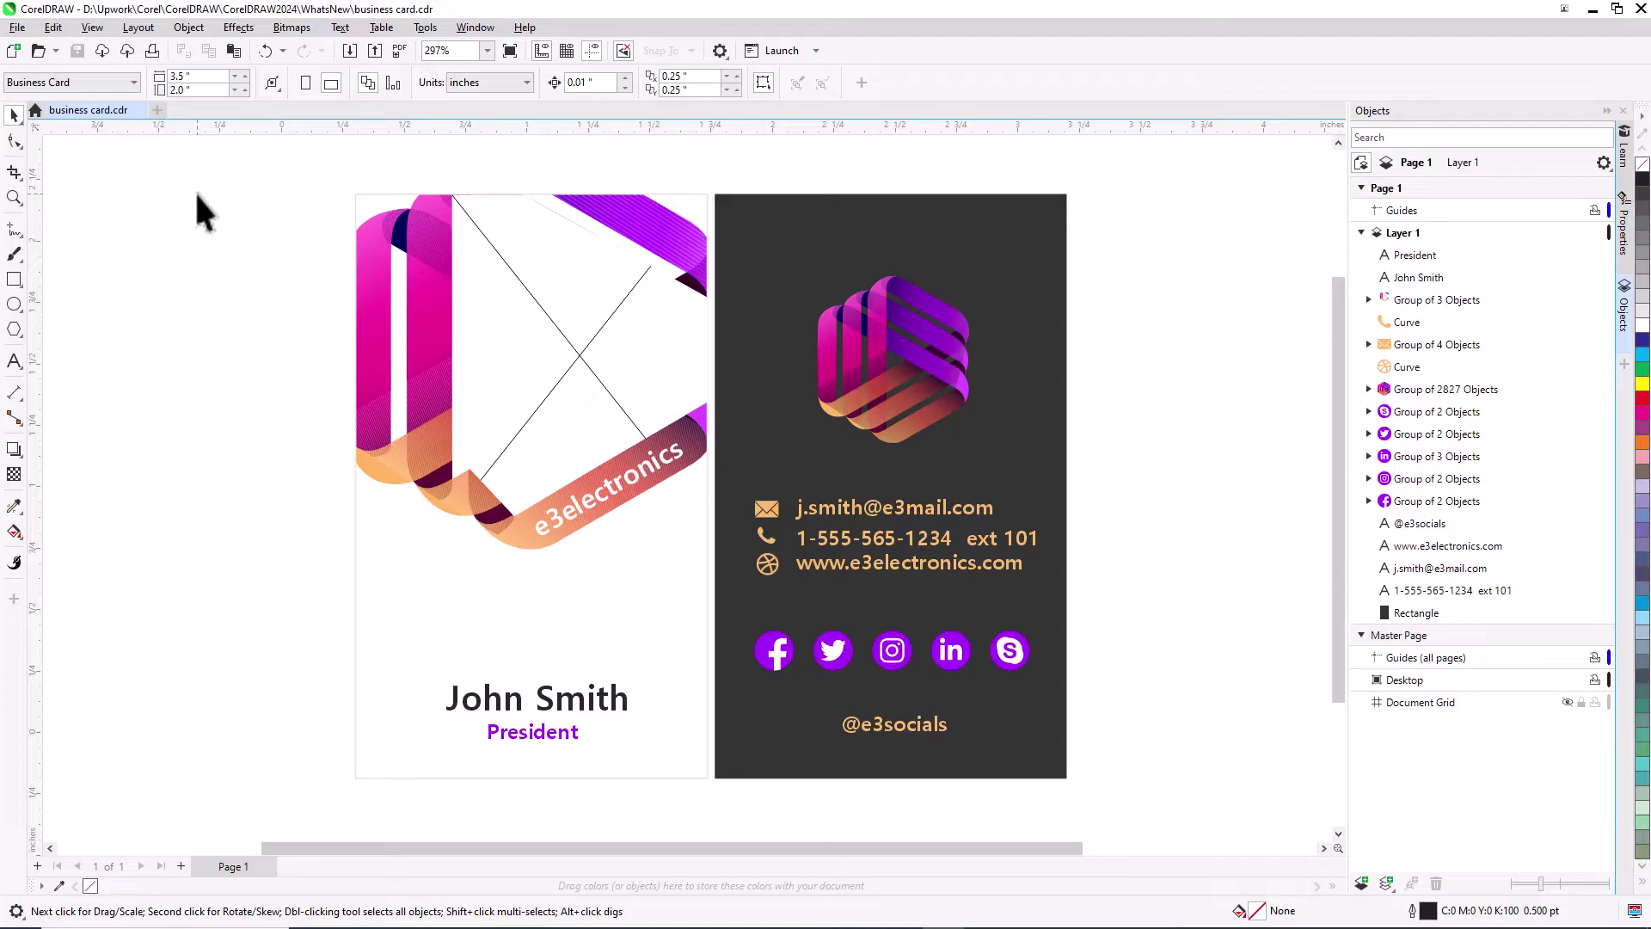
# Start a new print merge using the Employee Data file as data source.
pyautogui.click(18, 27)
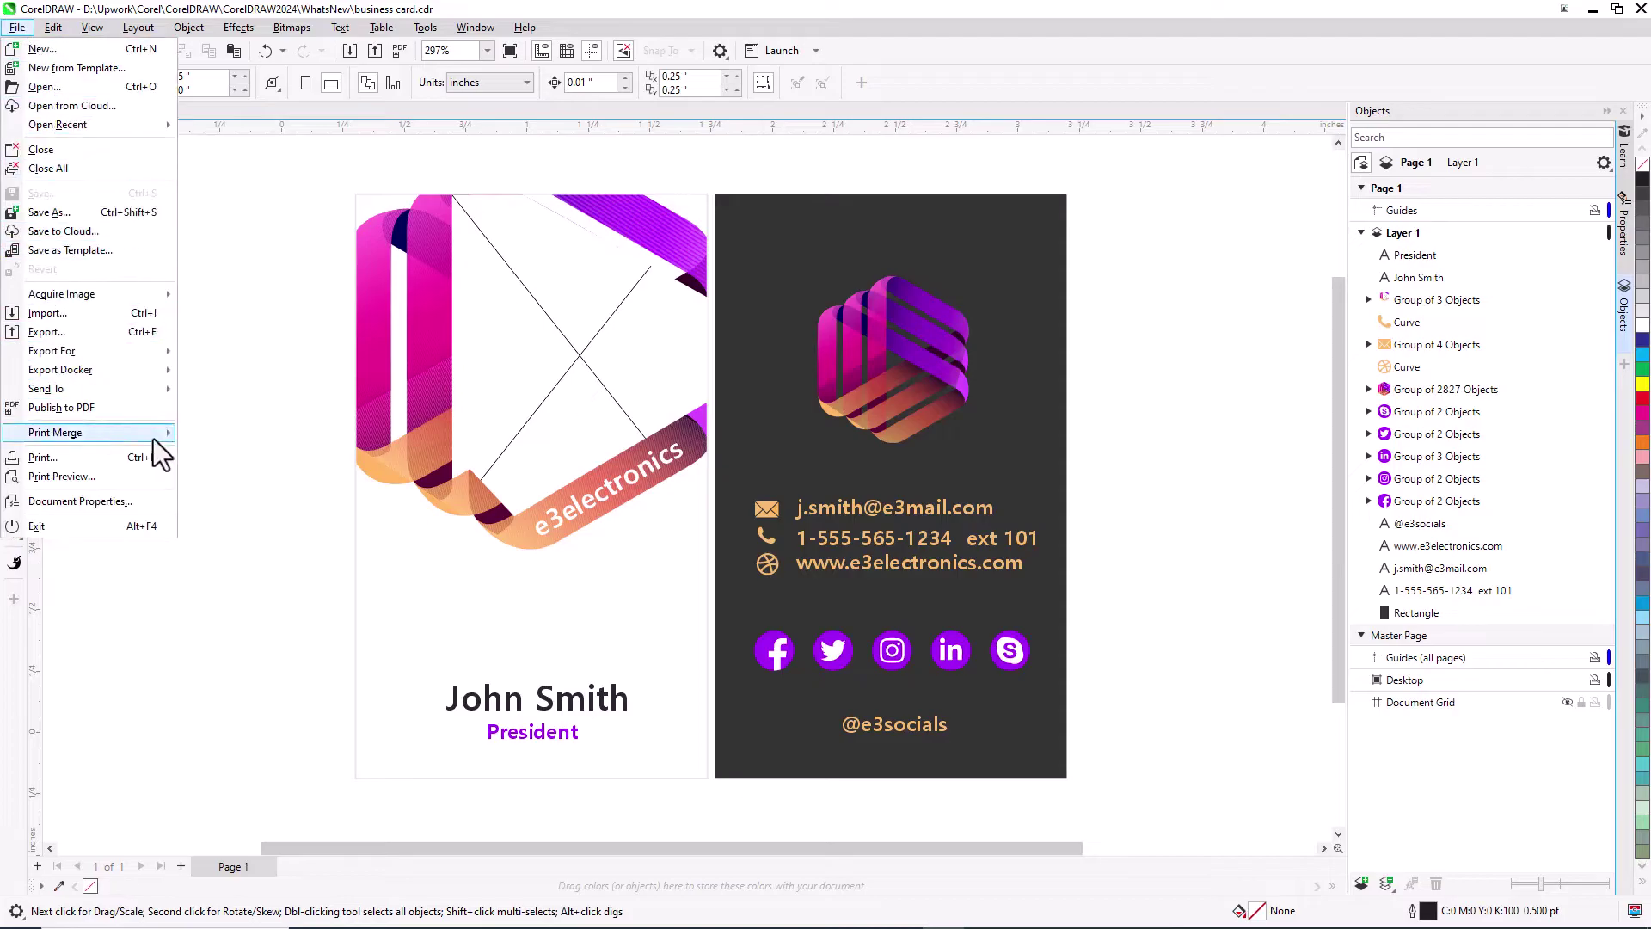
pyautogui.moveTo(153, 434)
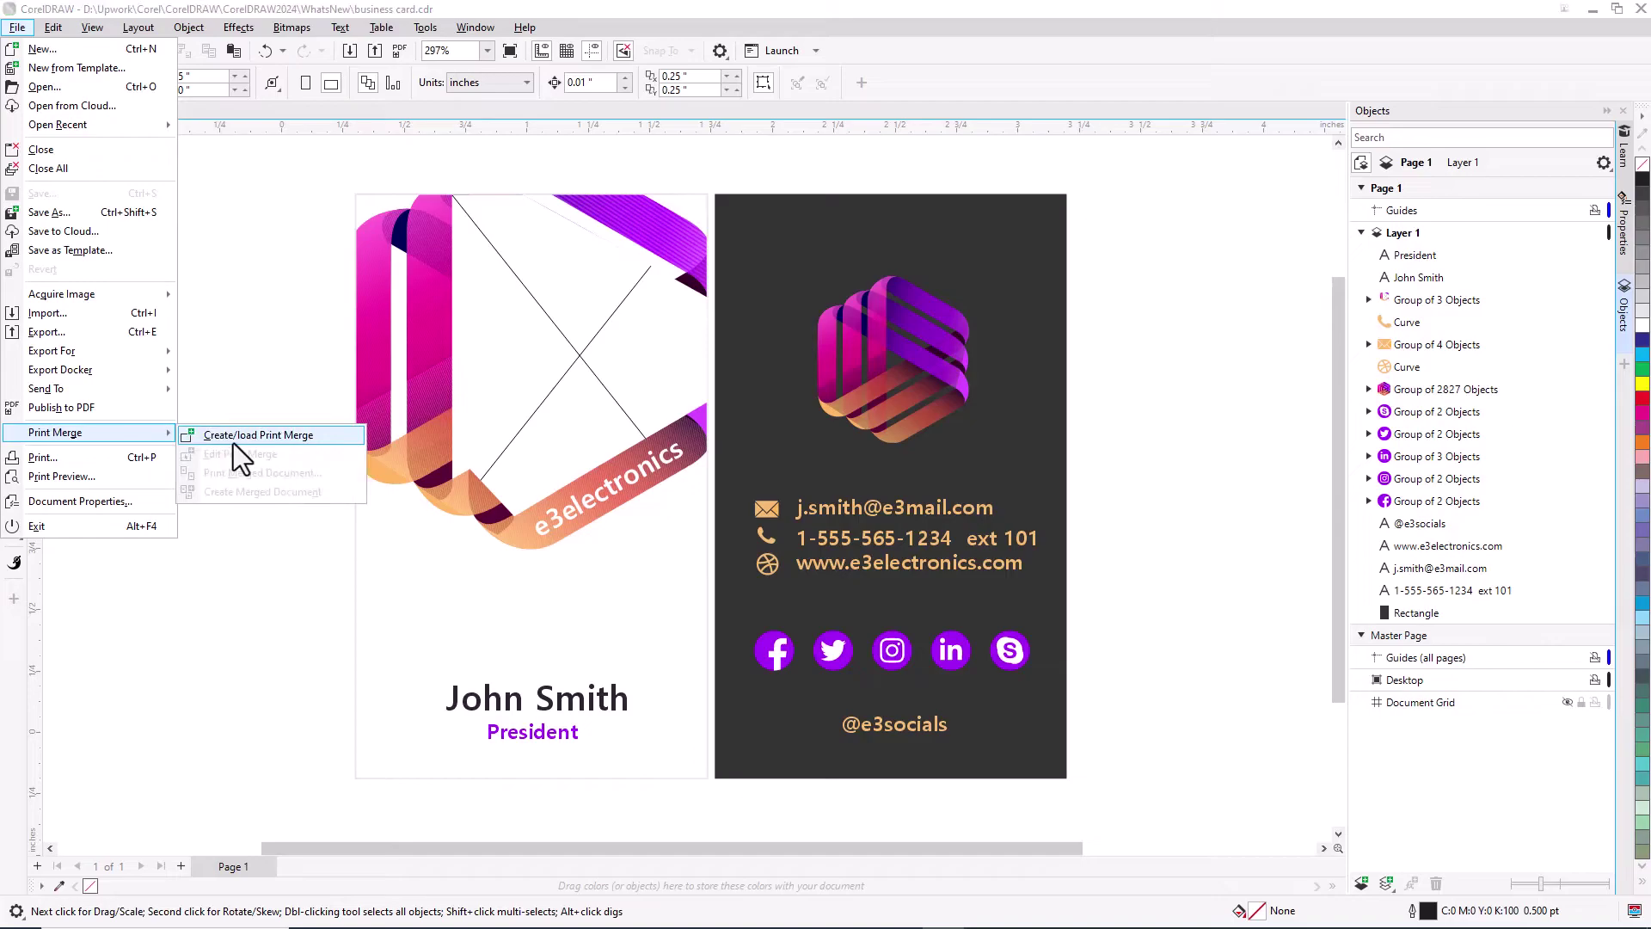
pyautogui.click(234, 443)
pyautogui.click(899, 284)
pyautogui.click(818, 370)
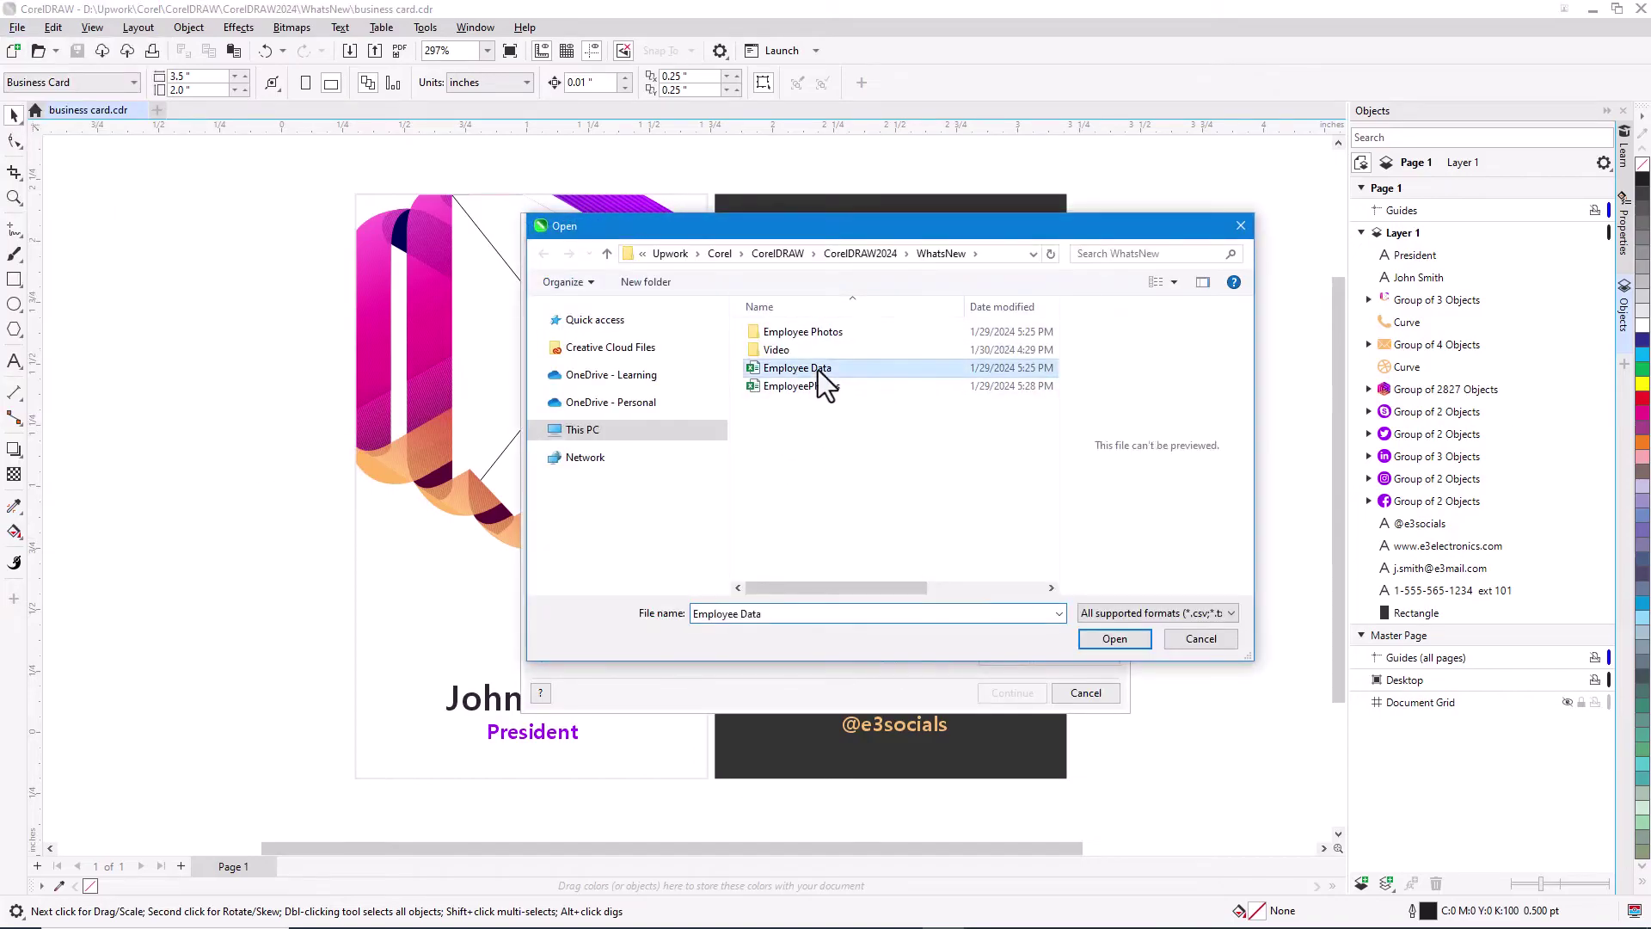
pyautogui.click(1108, 643)
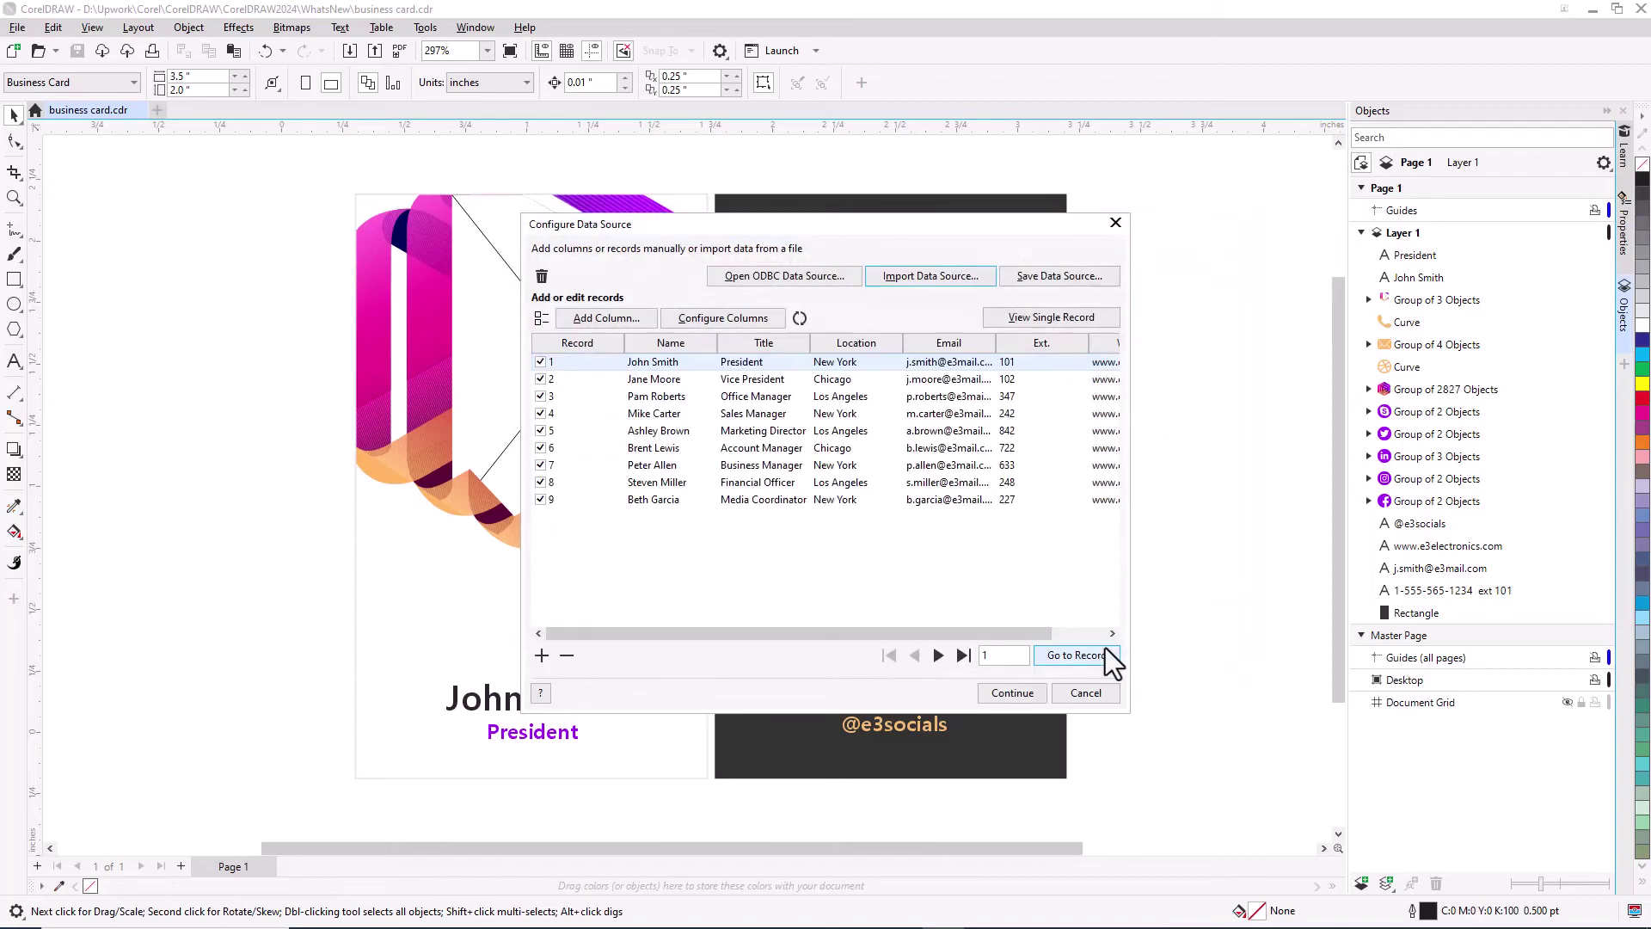
# Change the fifth record's extension to 841.
pyautogui.click(1008, 431)
pyautogui.click(1024, 433)
pyautogui.write('841')
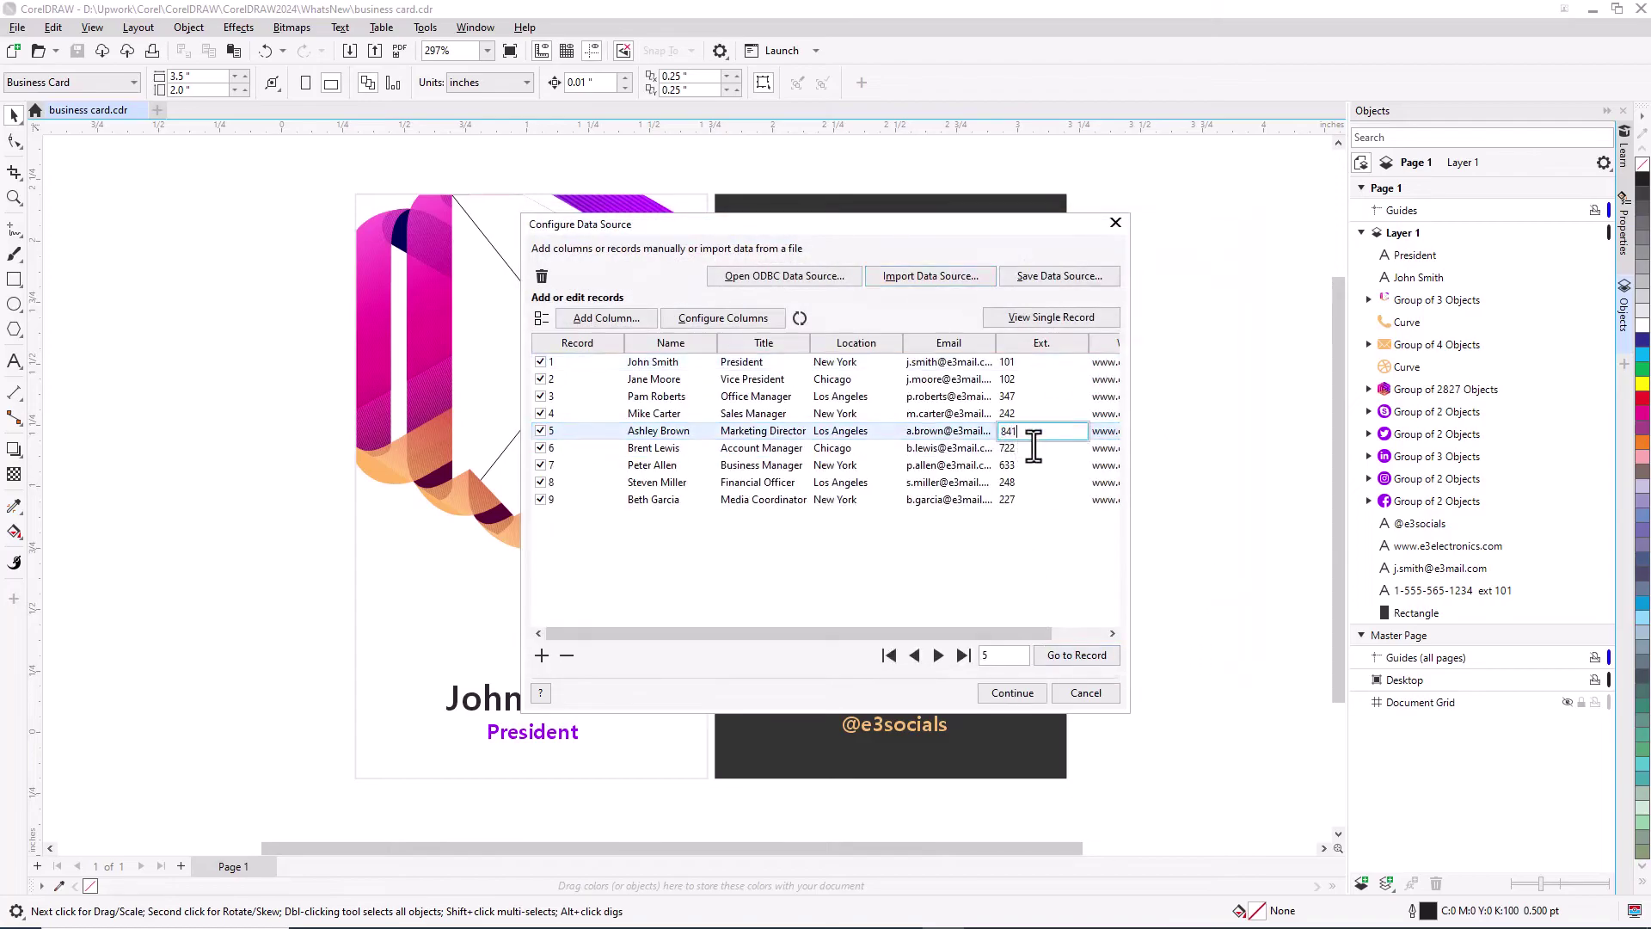
pyautogui.press('Return')
# Rename the Ext. column to Extension and delete the Location column.
pyautogui.click(722, 318)
pyautogui.click(796, 471)
pyautogui.click(777, 540)
pyautogui.click(714, 494)
pyautogui.press('BackSpace')
pyautogui.write('ension')
pyautogui.click(862, 505)
pyautogui.click(941, 449)
pyautogui.click(941, 472)
pyautogui.click(828, 509)
pyautogui.click(868, 514)
pyautogui.click(927, 487)
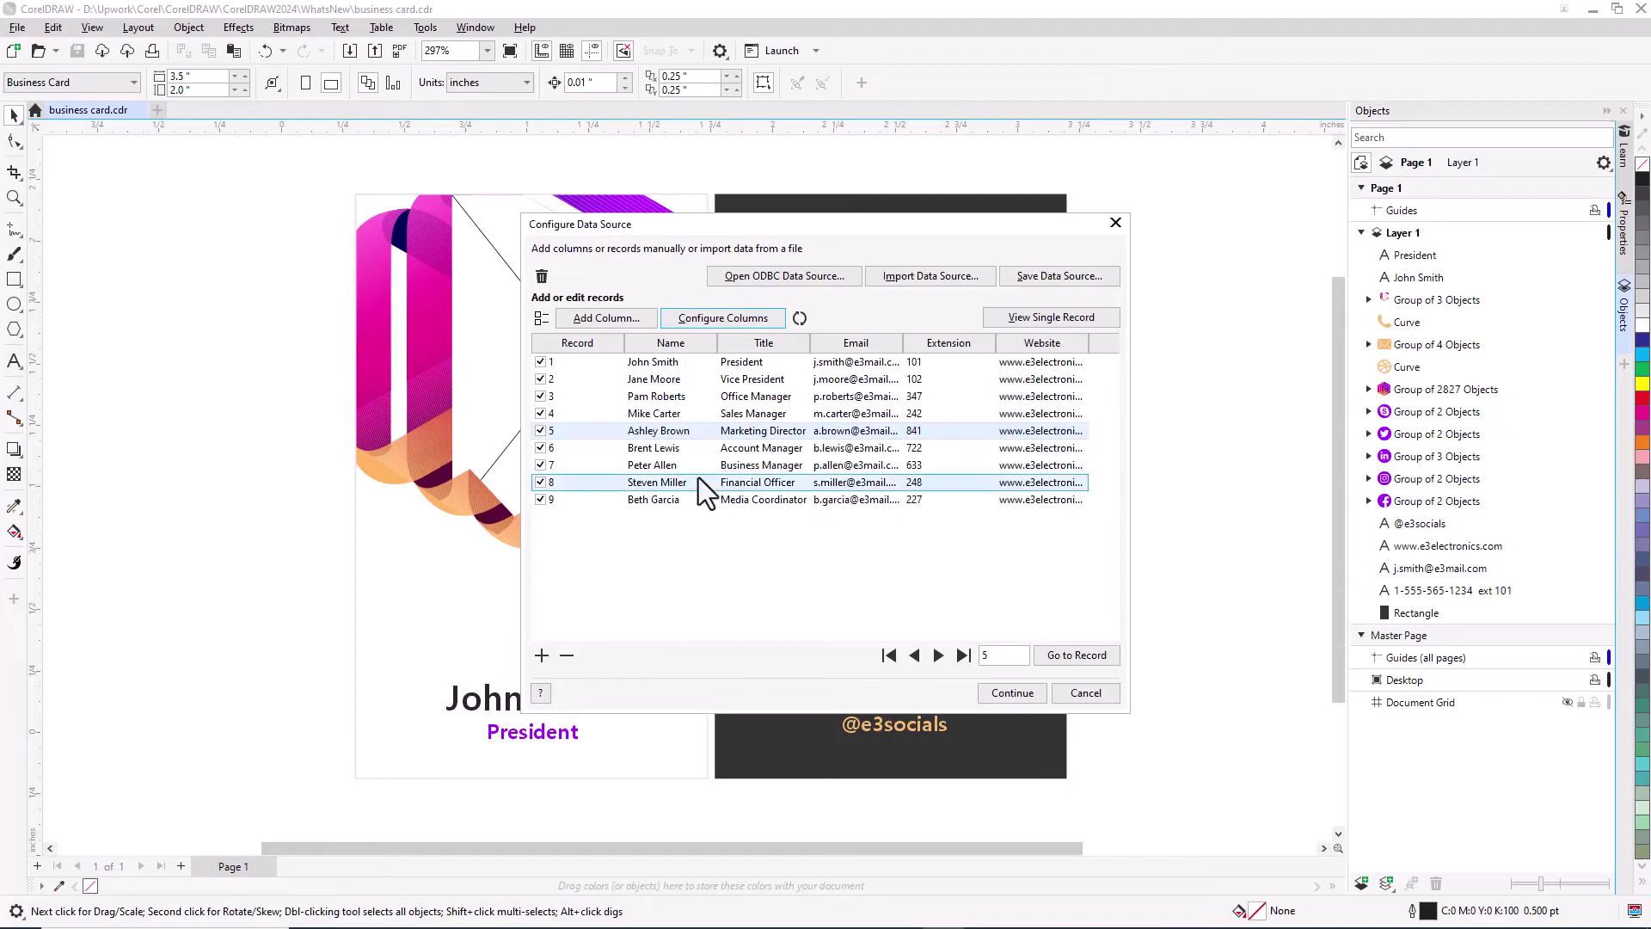
# Add a ProfilePic column, taking its name from a file.
pyautogui.click(638, 318)
pyautogui.click(971, 445)
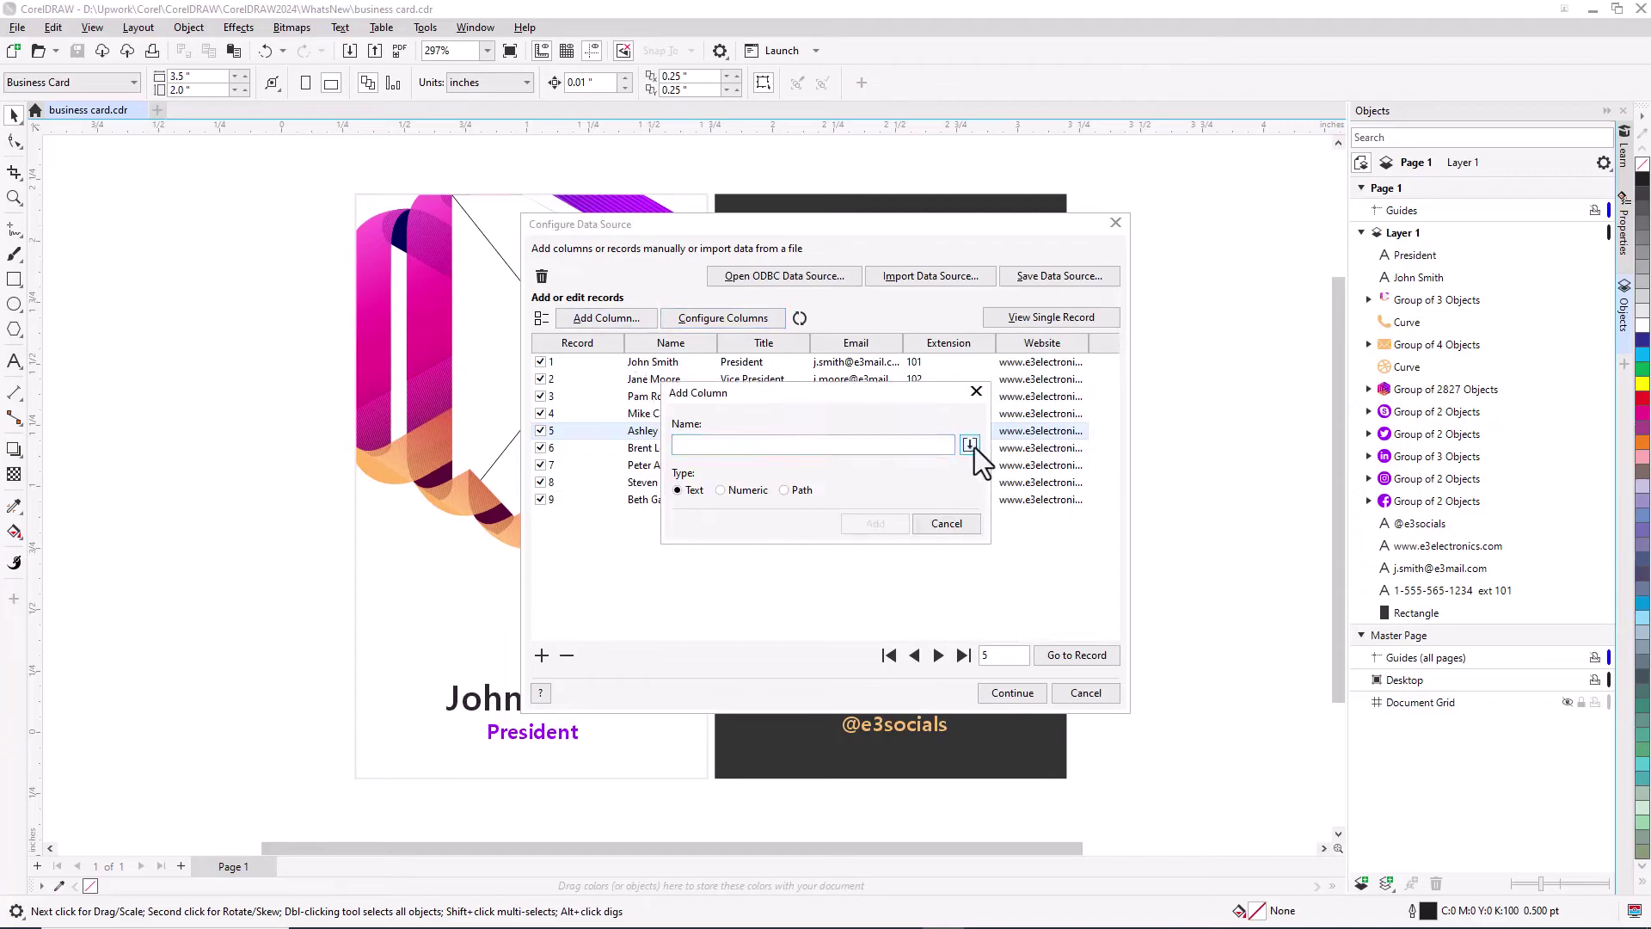
pyautogui.click(975, 556)
pyautogui.click(1248, 804)
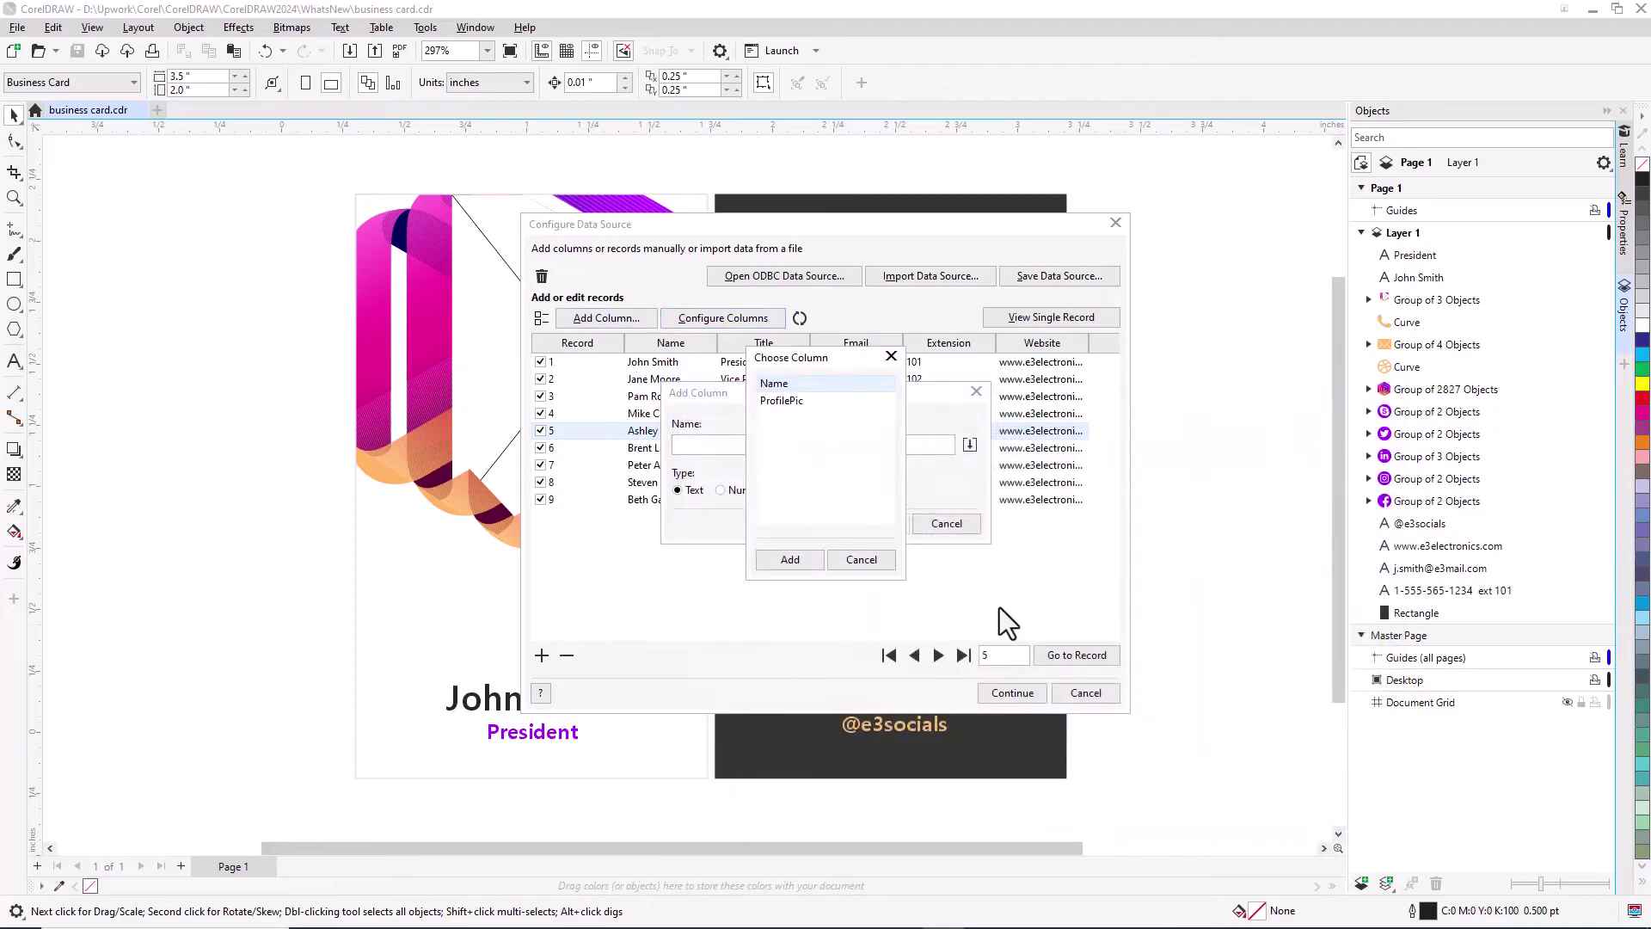
pyautogui.click(793, 401)
pyautogui.click(796, 559)
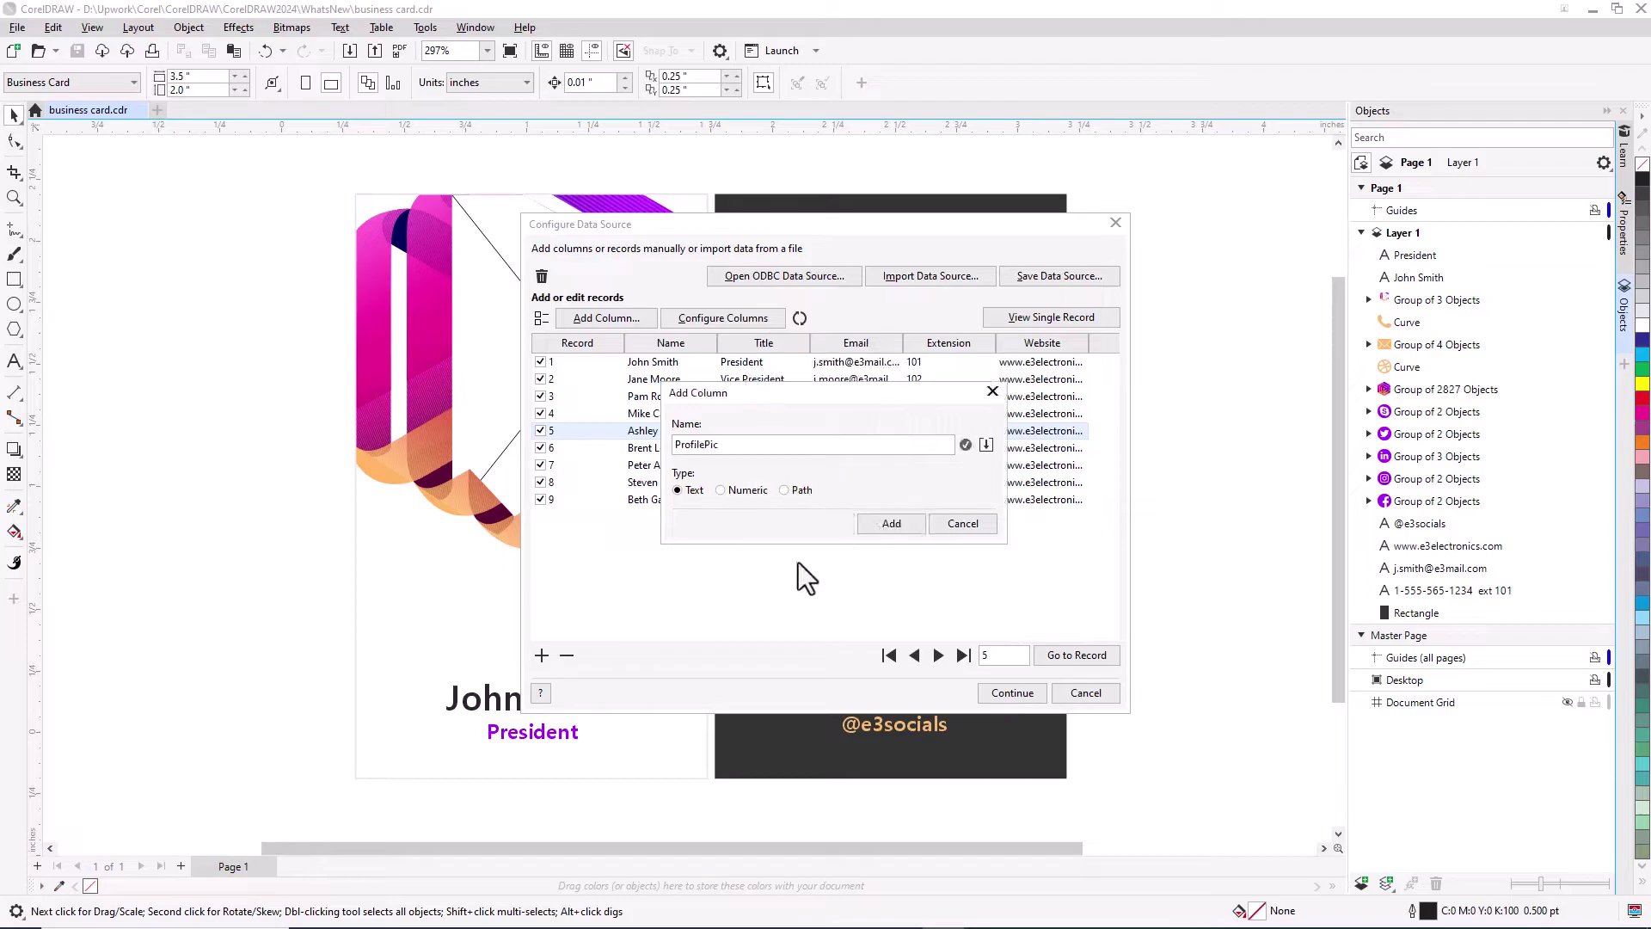
pyautogui.click(889, 527)
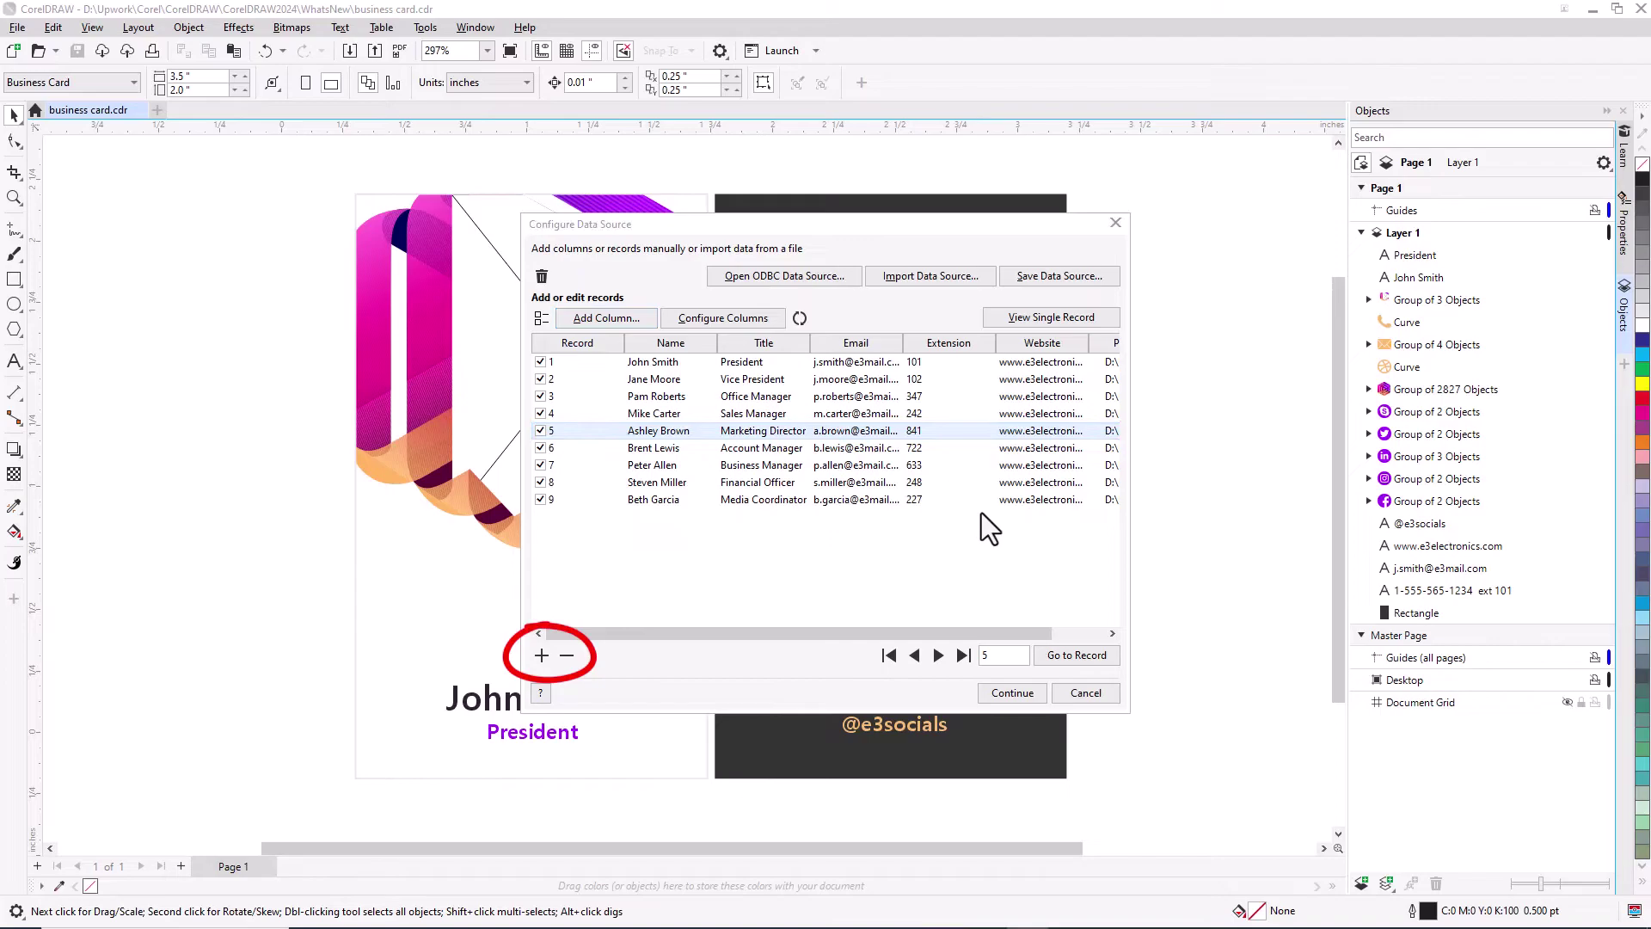
# Finish the data source and place Name and Title merge fields on the card.
pyautogui.click(1020, 694)
pyautogui.moveTo(132, 13); pyautogui.dragTo(196, 161)
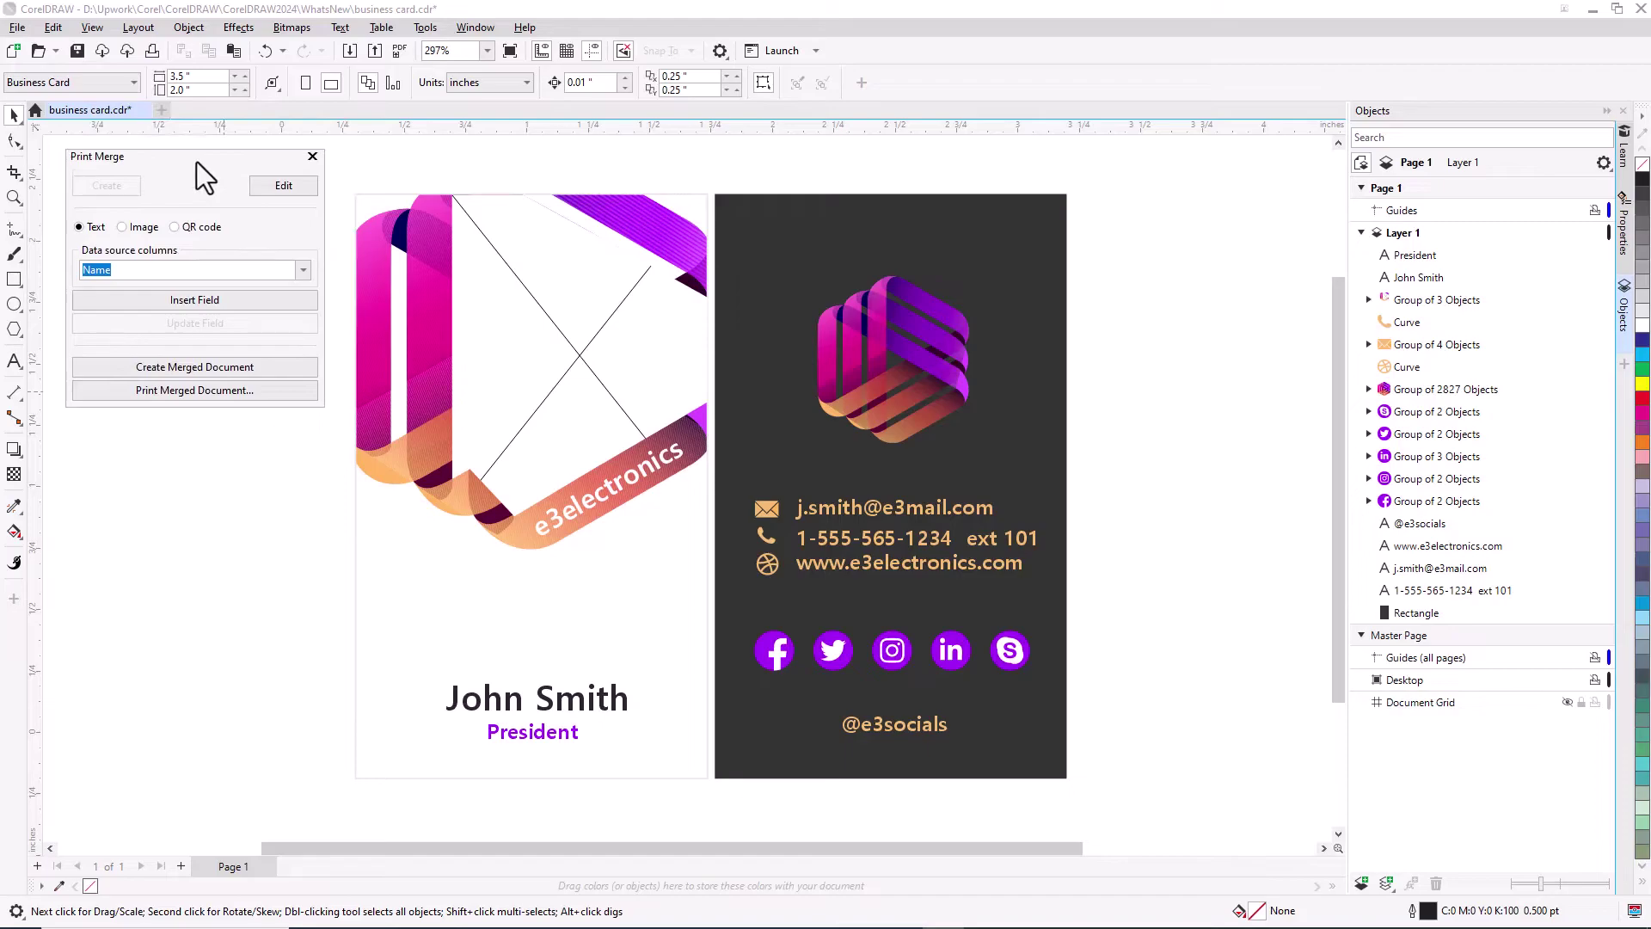
pyautogui.click(304, 270)
pyautogui.click(304, 270)
pyautogui.click(258, 301)
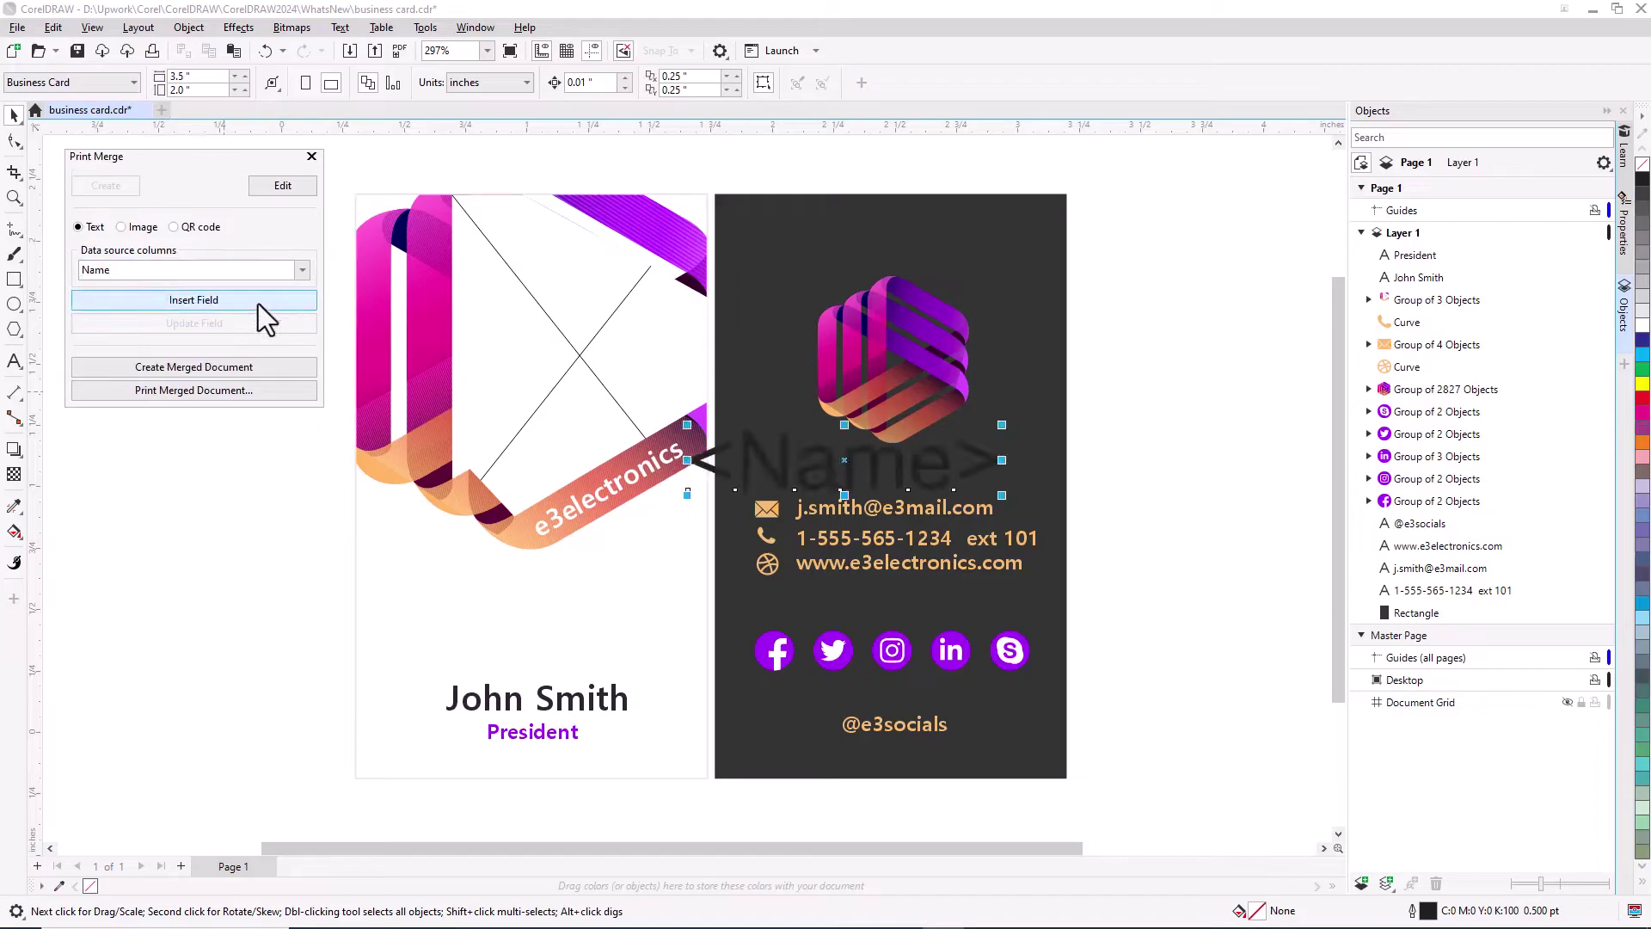
pyautogui.moveTo(946, 336); pyautogui.dragTo(301, 615)
pyautogui.click(302, 270)
pyautogui.click(308, 285)
pyautogui.click(302, 270)
pyautogui.click(158, 307)
pyautogui.click(163, 300)
pyautogui.moveTo(805, 478); pyautogui.dragTo(207, 733)
pyautogui.click(116, 626)
# Insert Email and Extension merge fields, stacked to the right of the card.
pyautogui.click(302, 271)
pyautogui.click(198, 323)
pyautogui.click(194, 299)
pyautogui.moveTo(854, 473); pyautogui.dragTo(1165, 494)
pyautogui.click(303, 270)
pyautogui.click(181, 342)
pyautogui.click(193, 299)
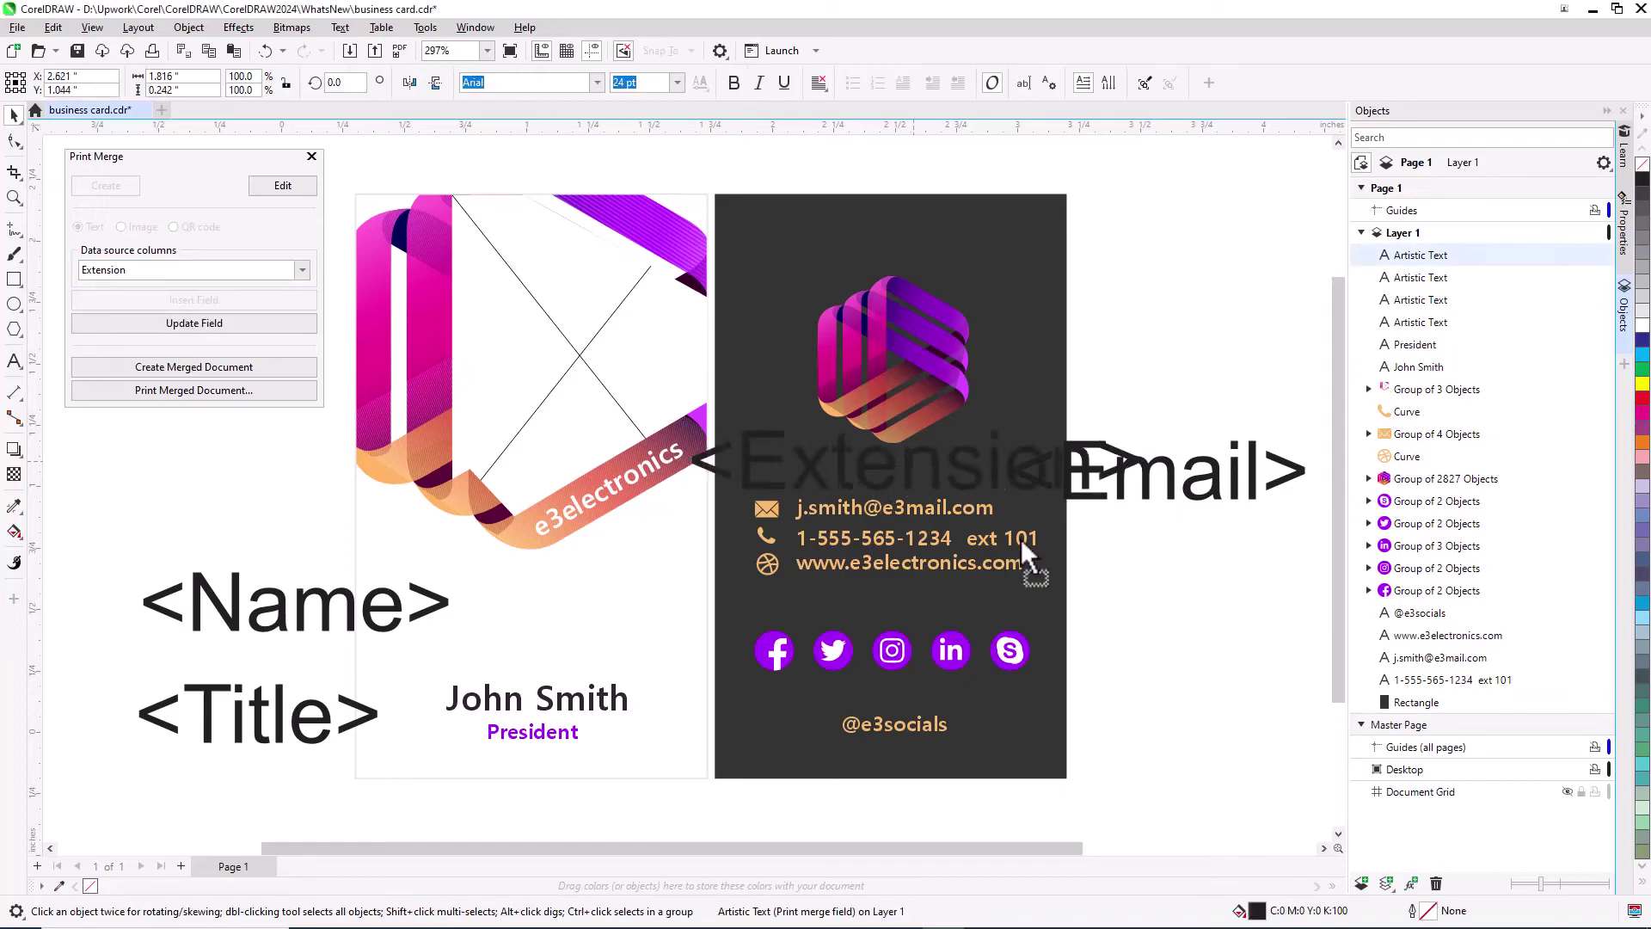
pyautogui.moveTo(1044, 472); pyautogui.dragTo(1180, 627)
pyautogui.click(247, 507)
# Copy the original name and President text styles onto the Name and Title fields.
pyautogui.click(14, 507)
pyautogui.click(86, 527)
pyautogui.click(505, 688)
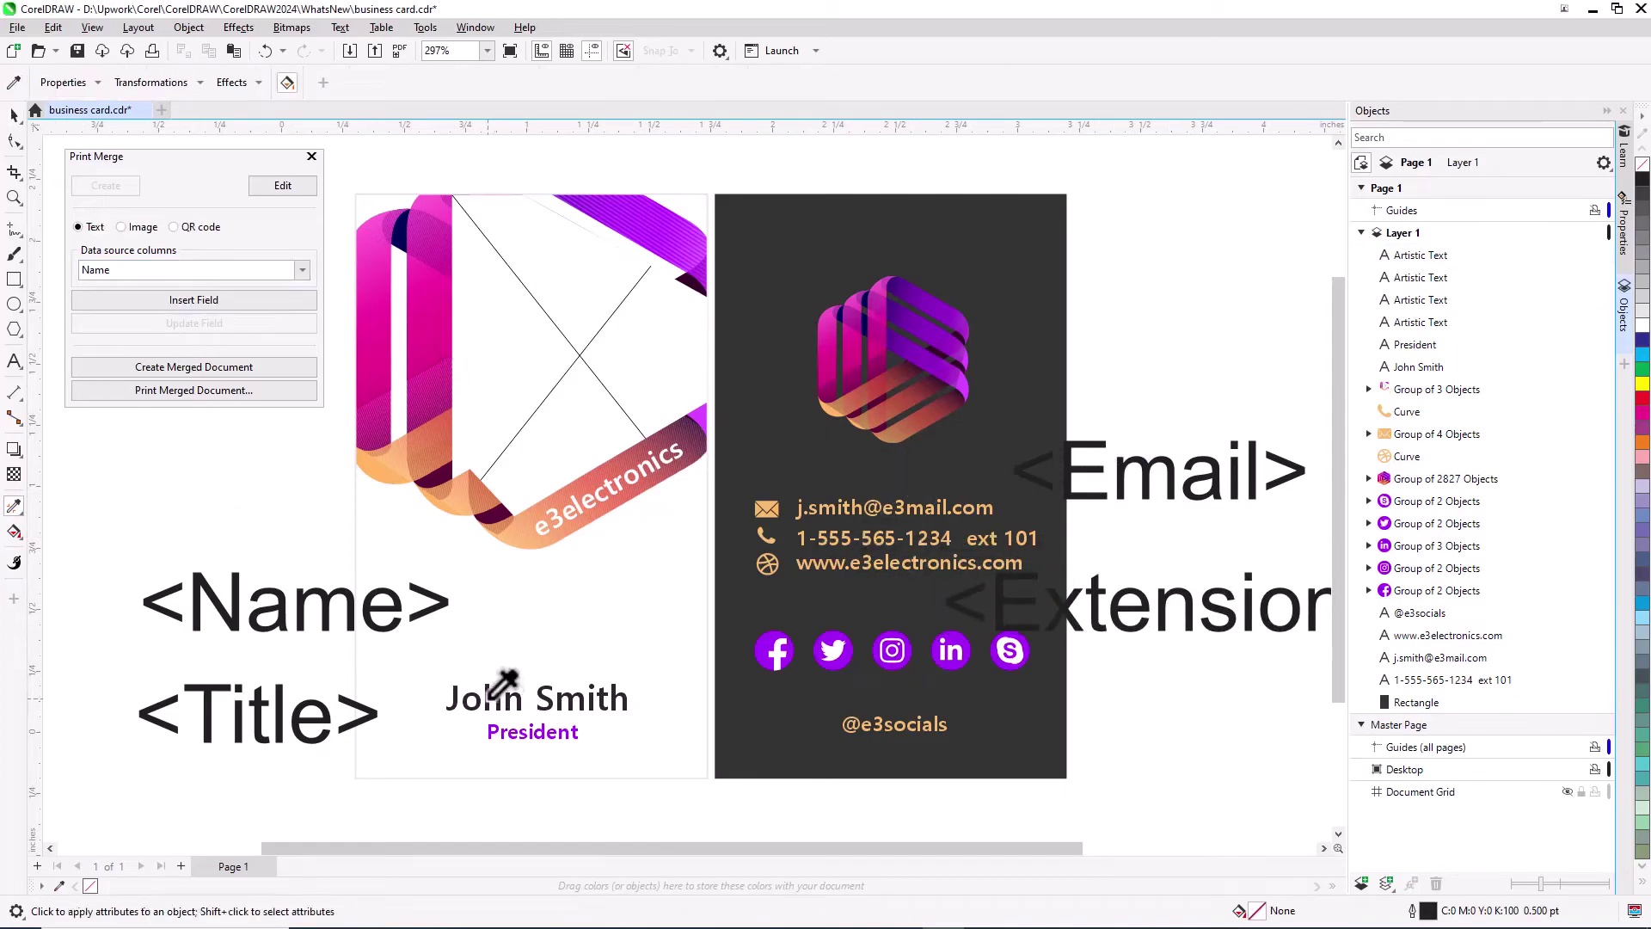
pyautogui.click(298, 616)
pyautogui.click(495, 729)
pyautogui.click(289, 710)
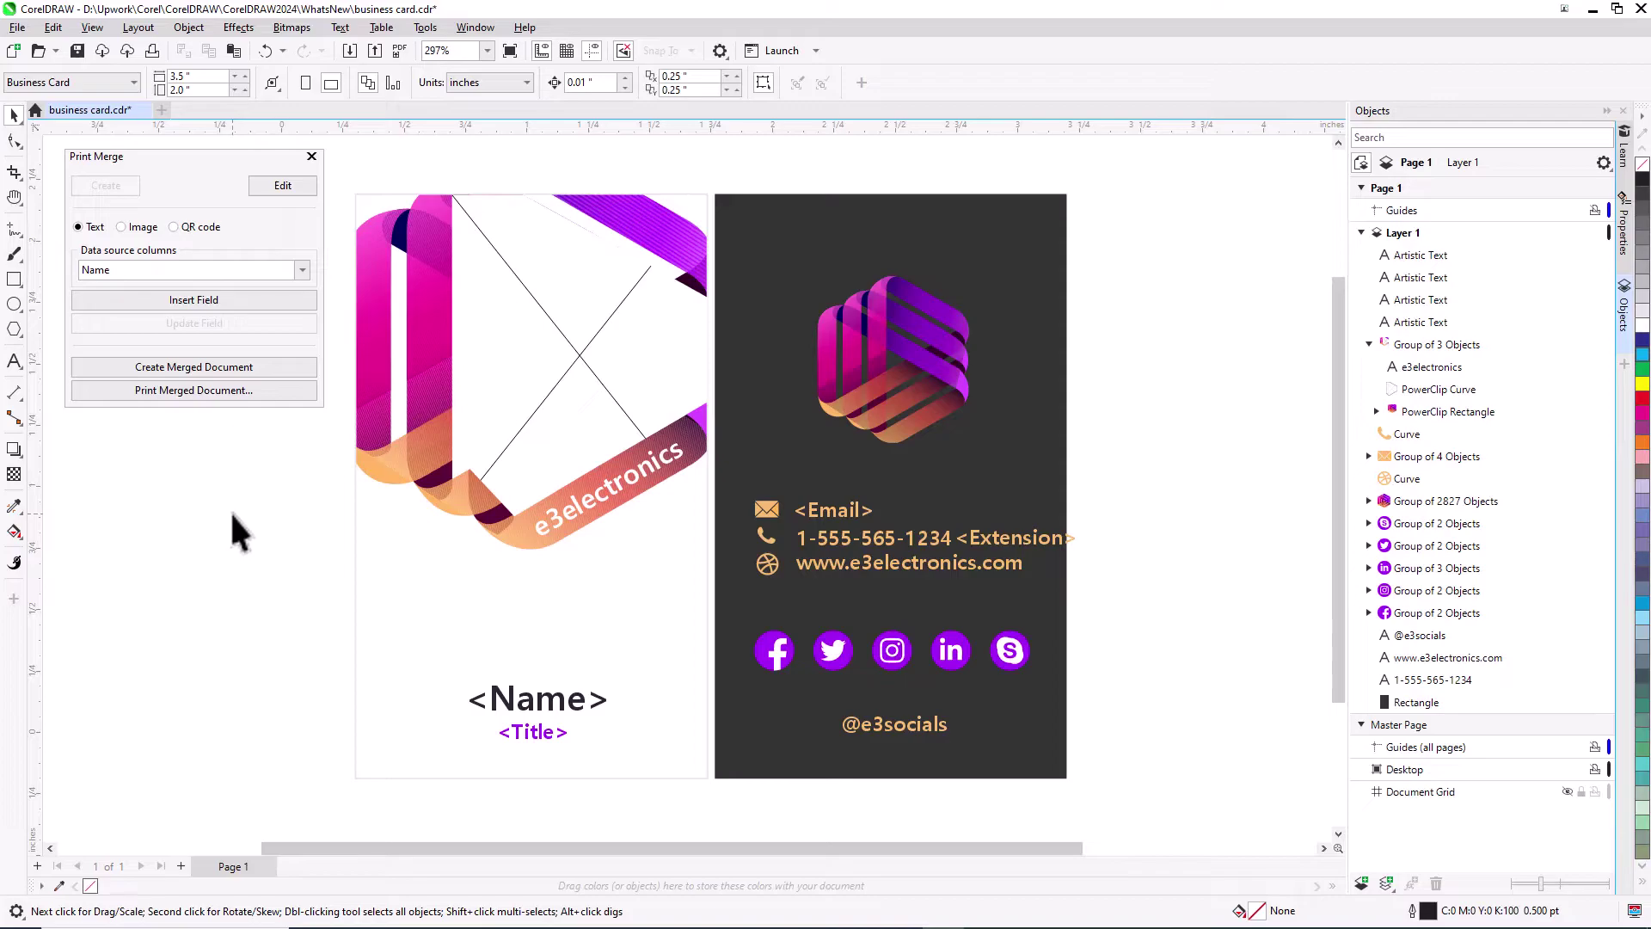
# Insert a ProfilePic image field and place its placeholder photo inside the card's frame.
pyautogui.click(133, 227)
pyautogui.click(302, 270)
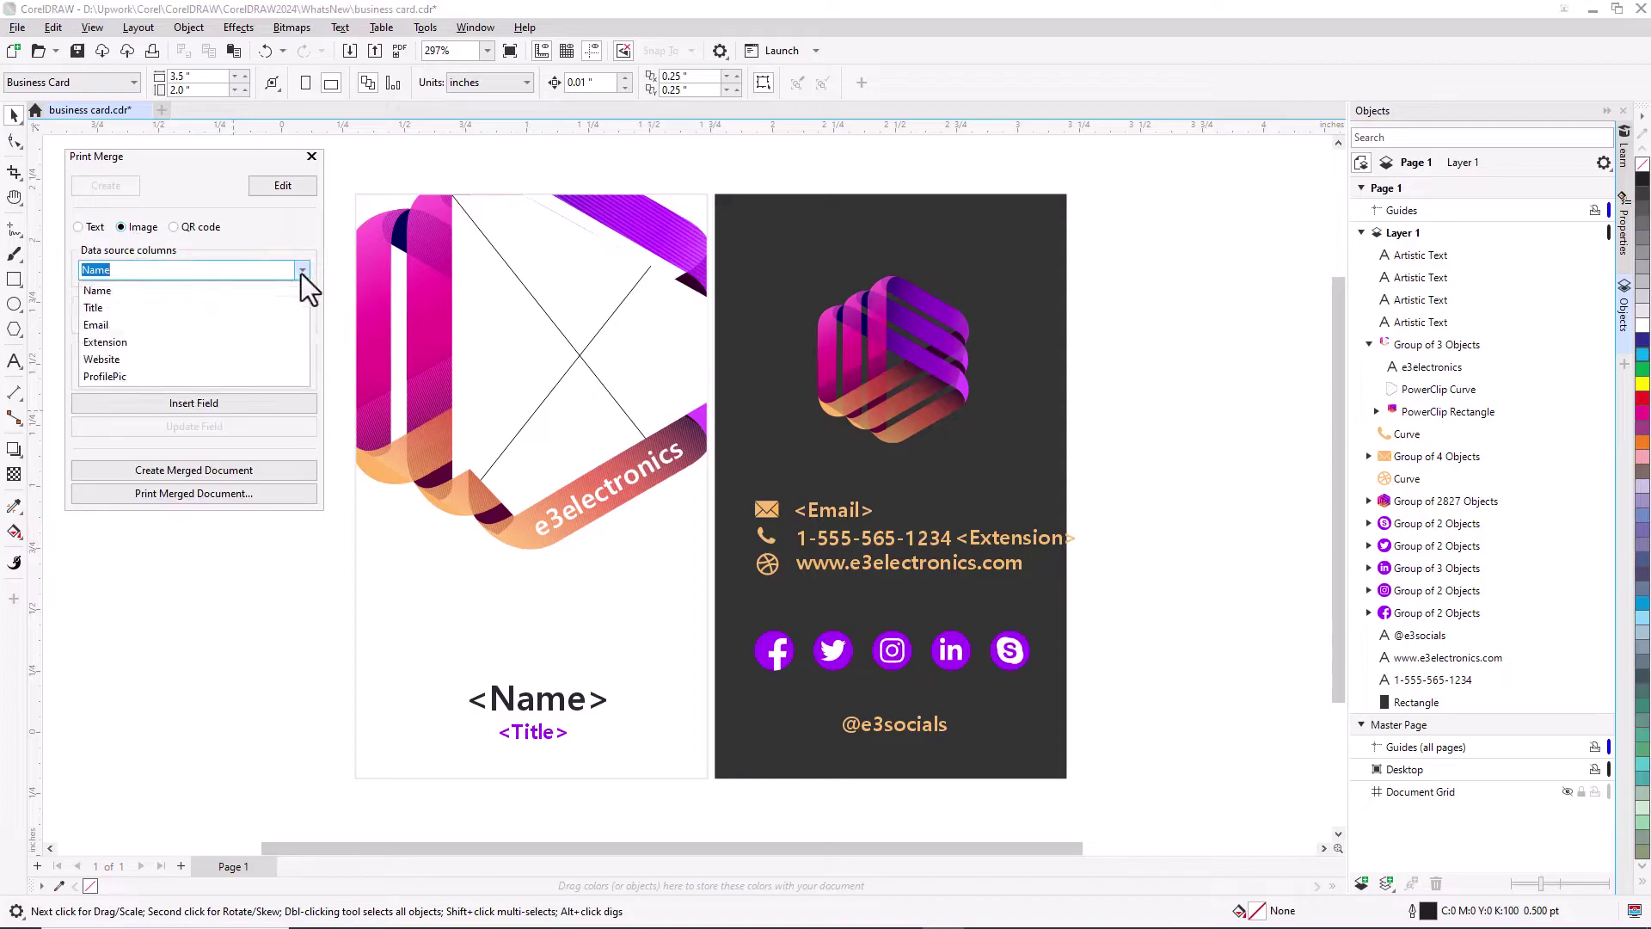
pyautogui.click(189, 377)
pyautogui.click(90, 316)
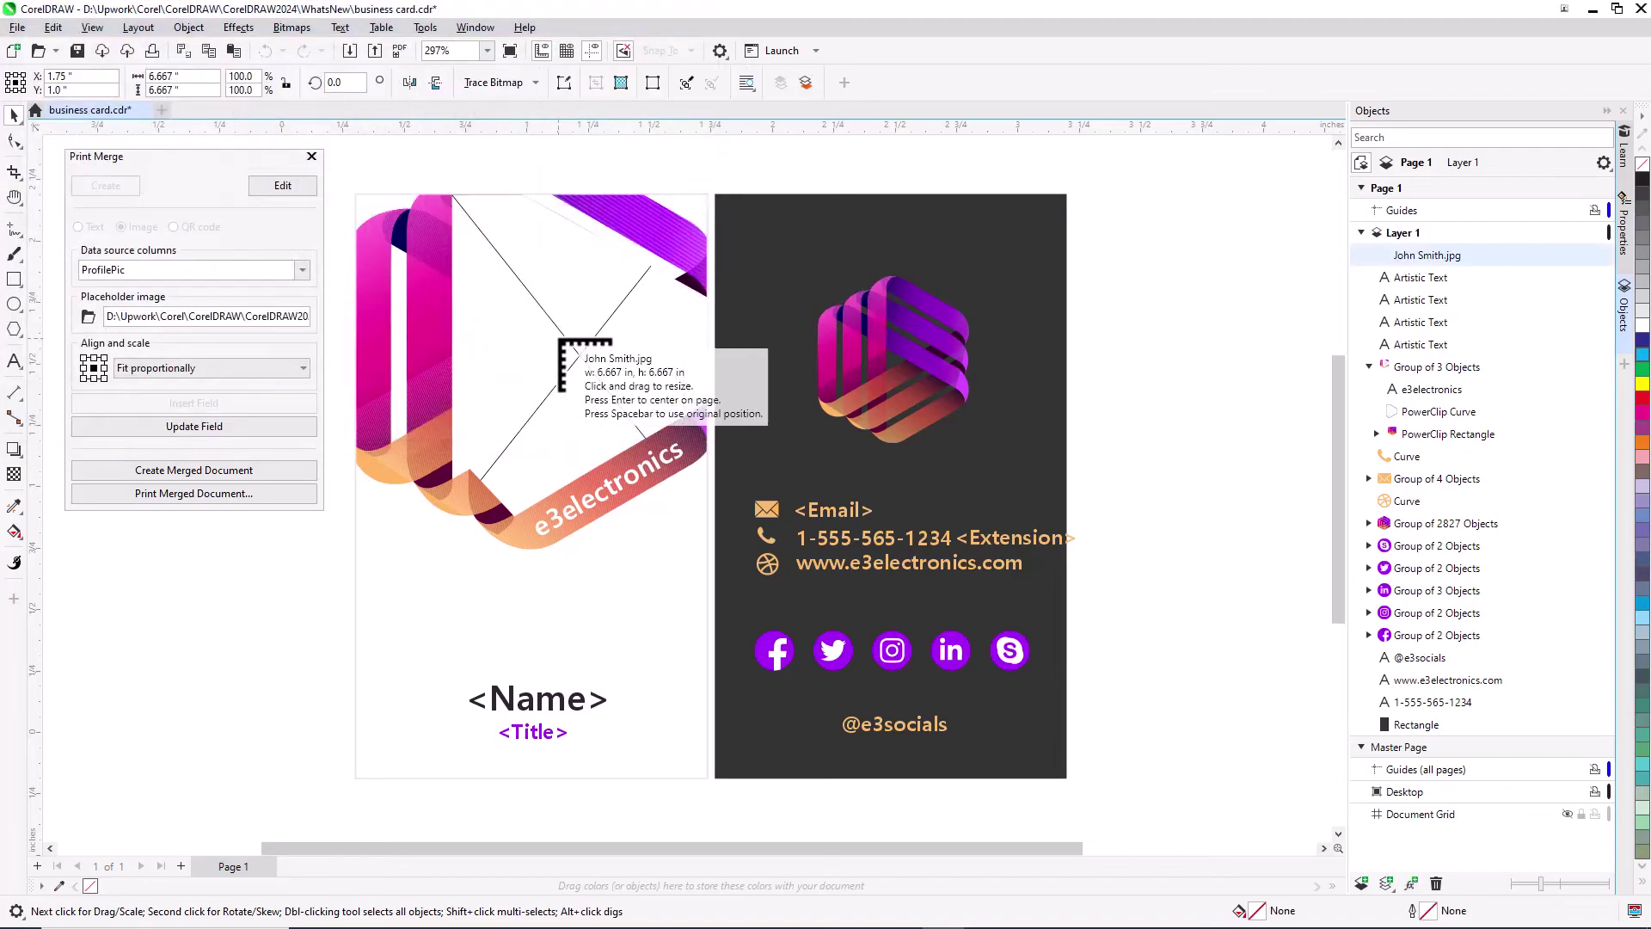
pyautogui.moveTo(558, 338); pyautogui.dragTo(876, 655)
pyautogui.moveTo(609, 490); pyautogui.dragTo(592, 359)
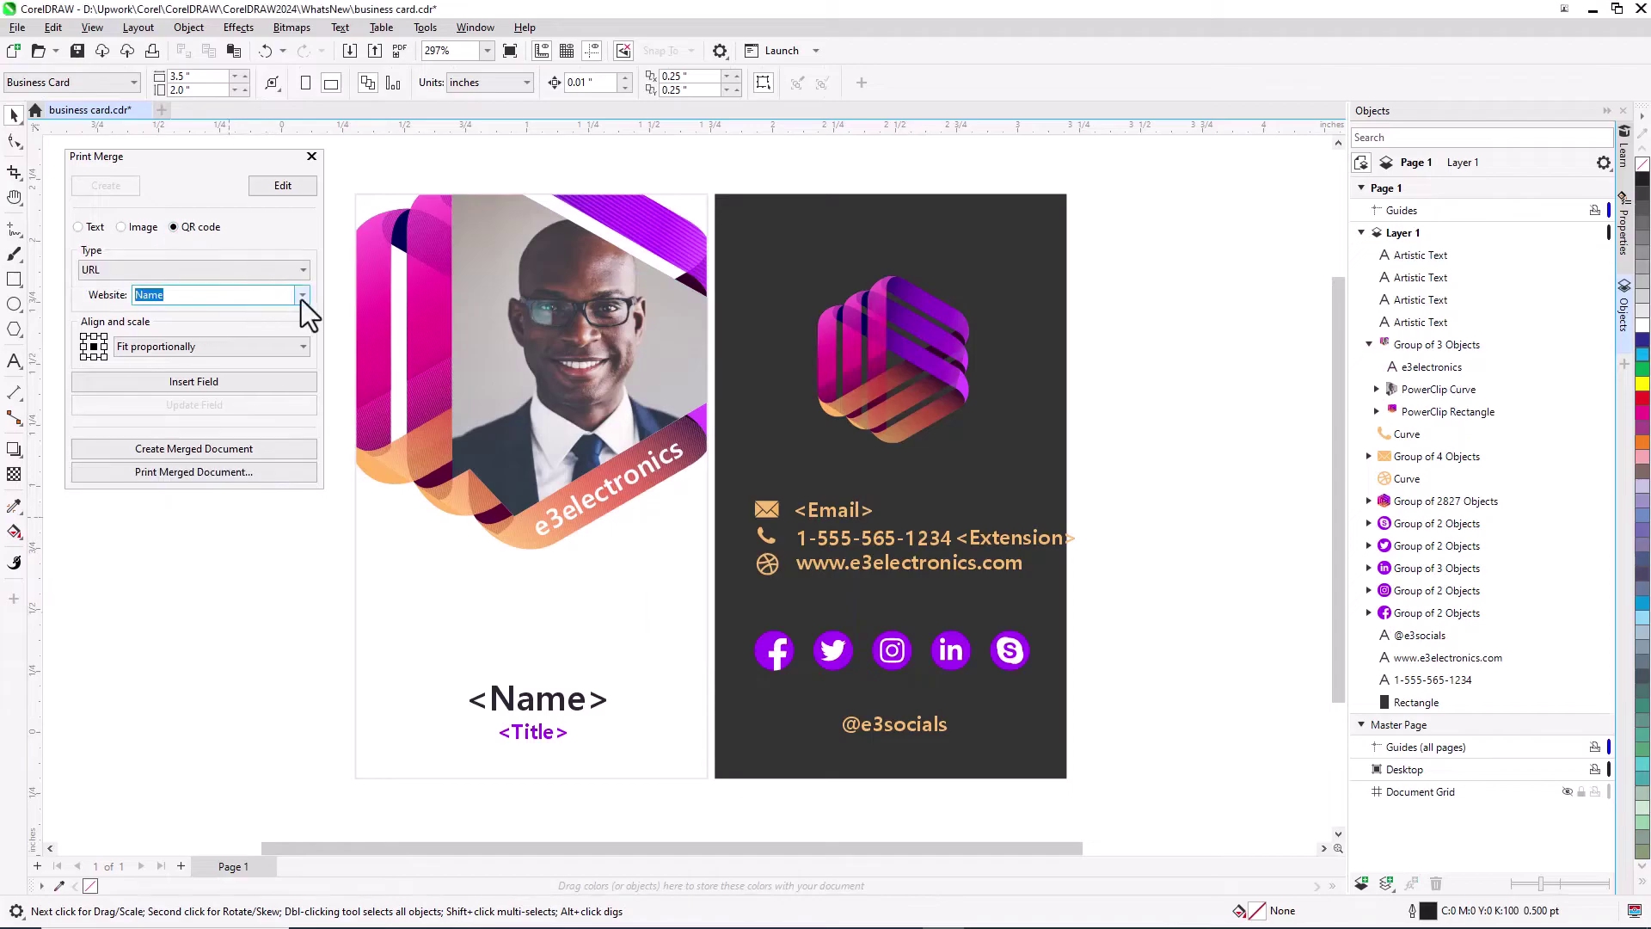
# Add a Website QR code field, shrunk and positioned below the photo.
pyautogui.click(302, 295)
pyautogui.click(239, 378)
pyautogui.click(194, 381)
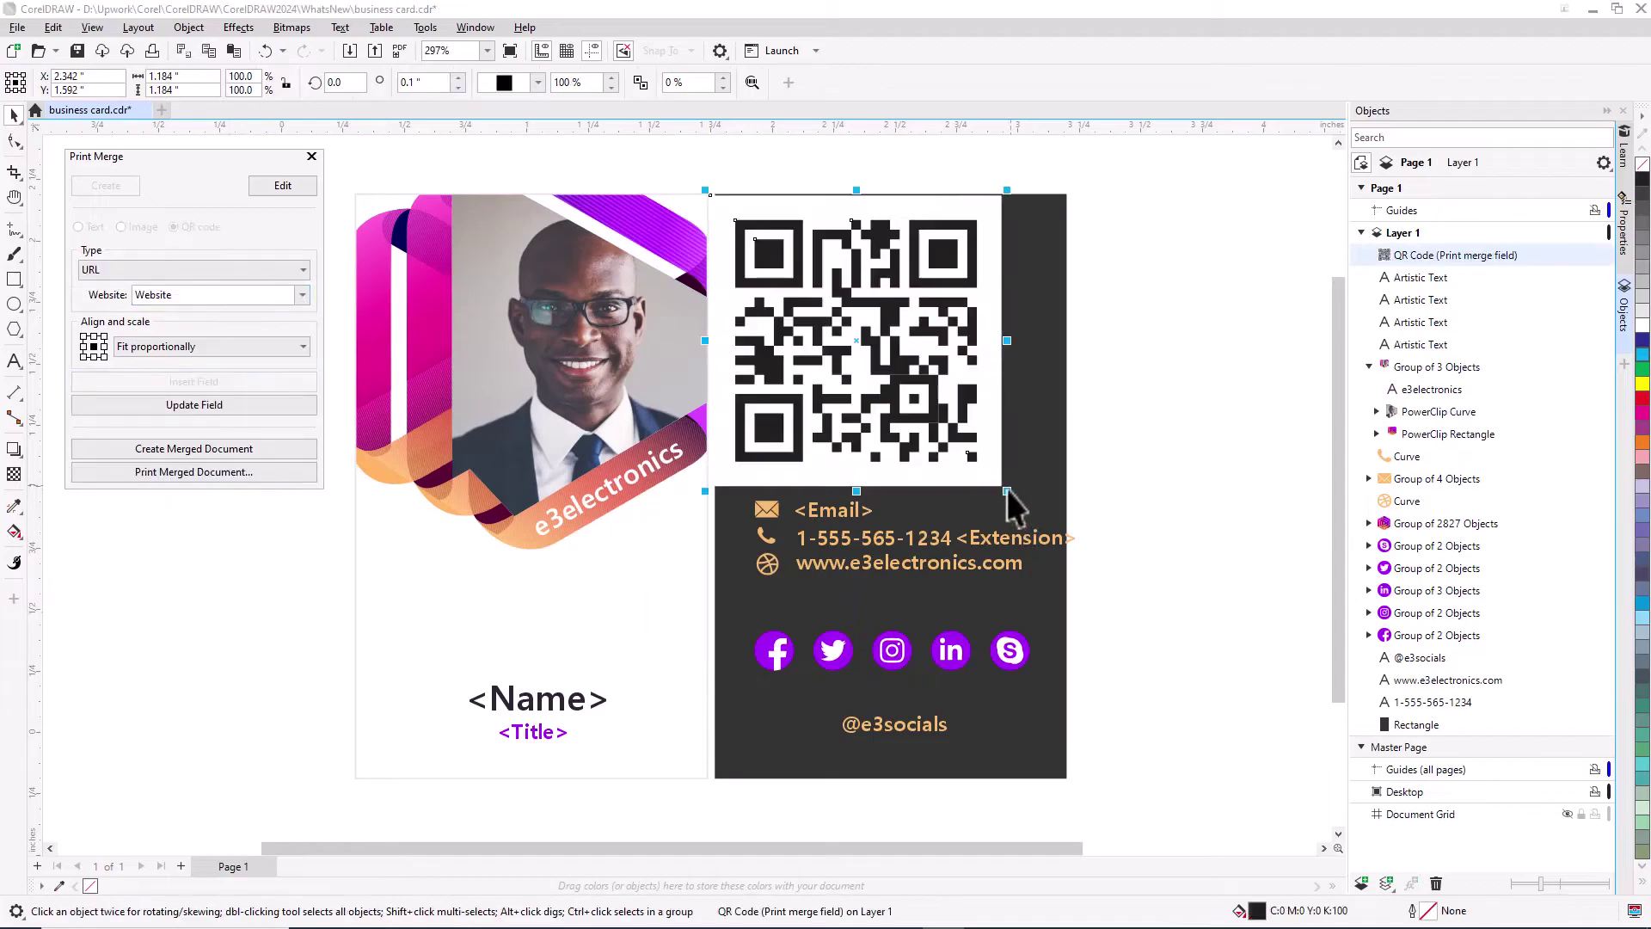
pyautogui.moveTo(1003, 497); pyautogui.dragTo(461, 591)
# Create the merged document and view the second through fifth employee cards.
pyautogui.click(278, 453)
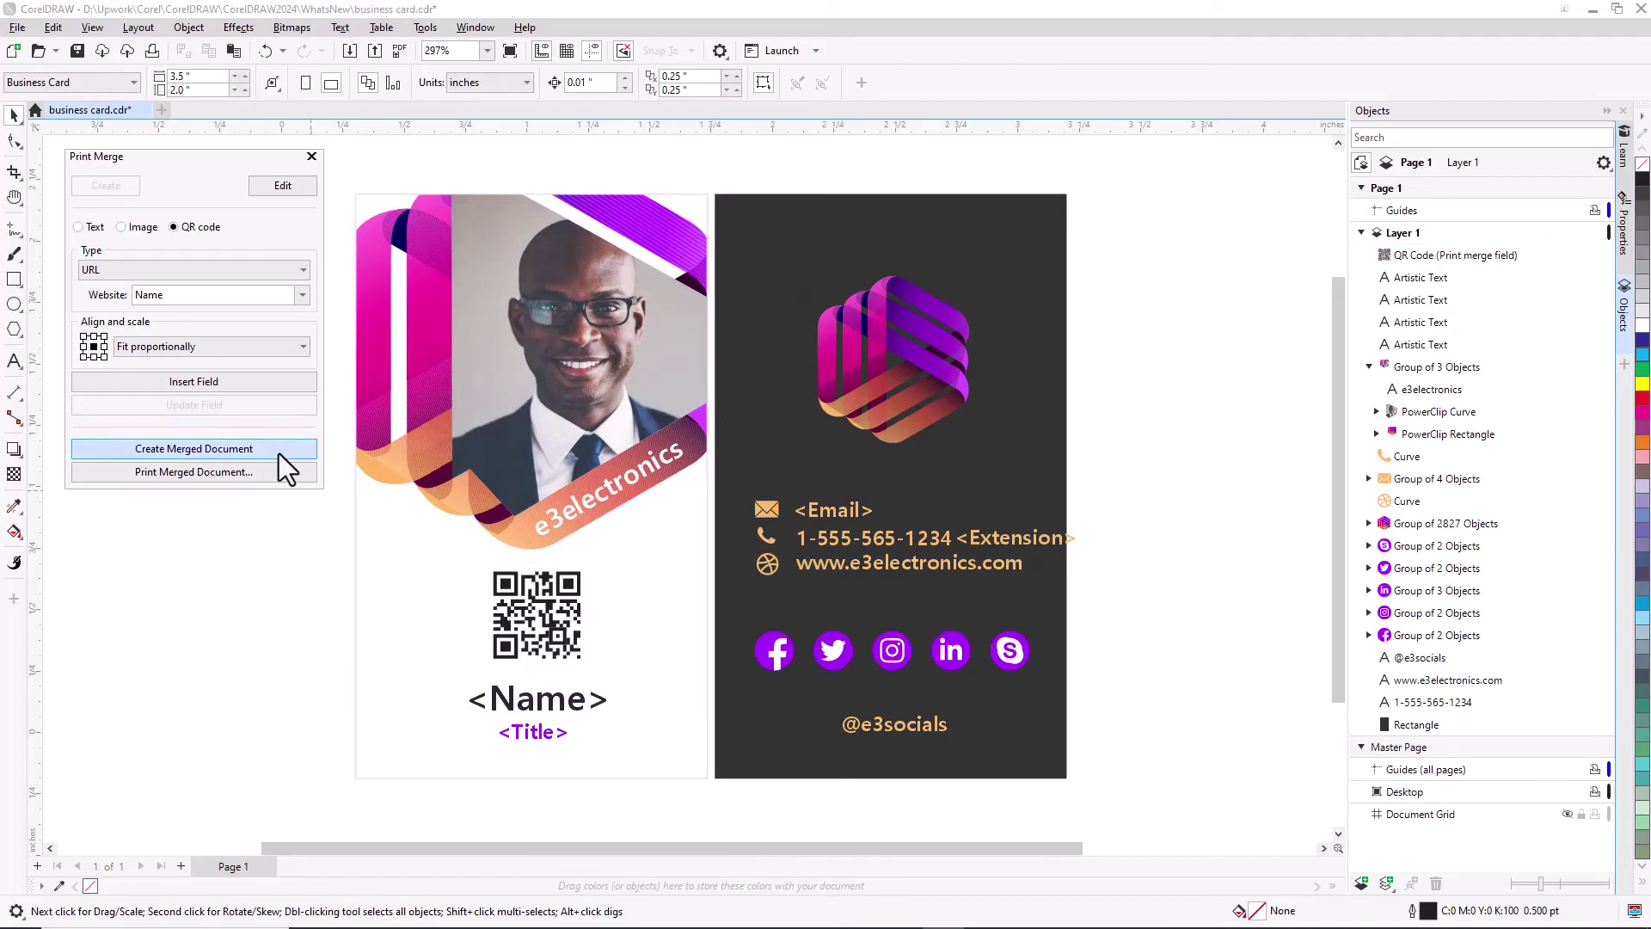
pyautogui.click(319, 867)
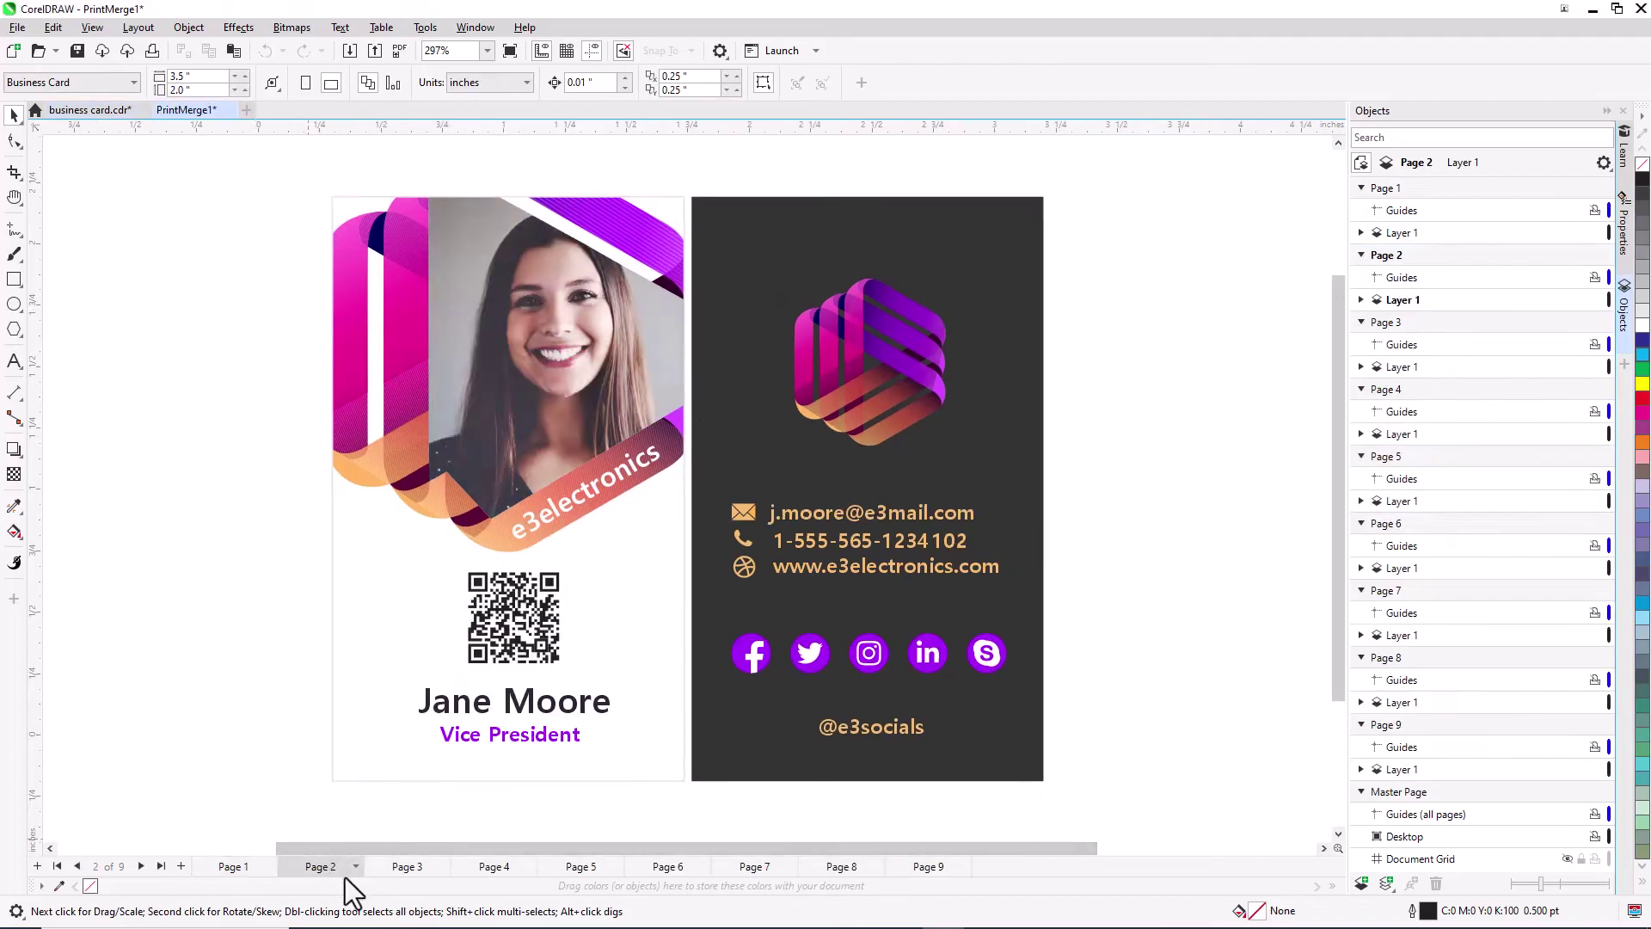
pyautogui.click(410, 869)
pyautogui.click(490, 872)
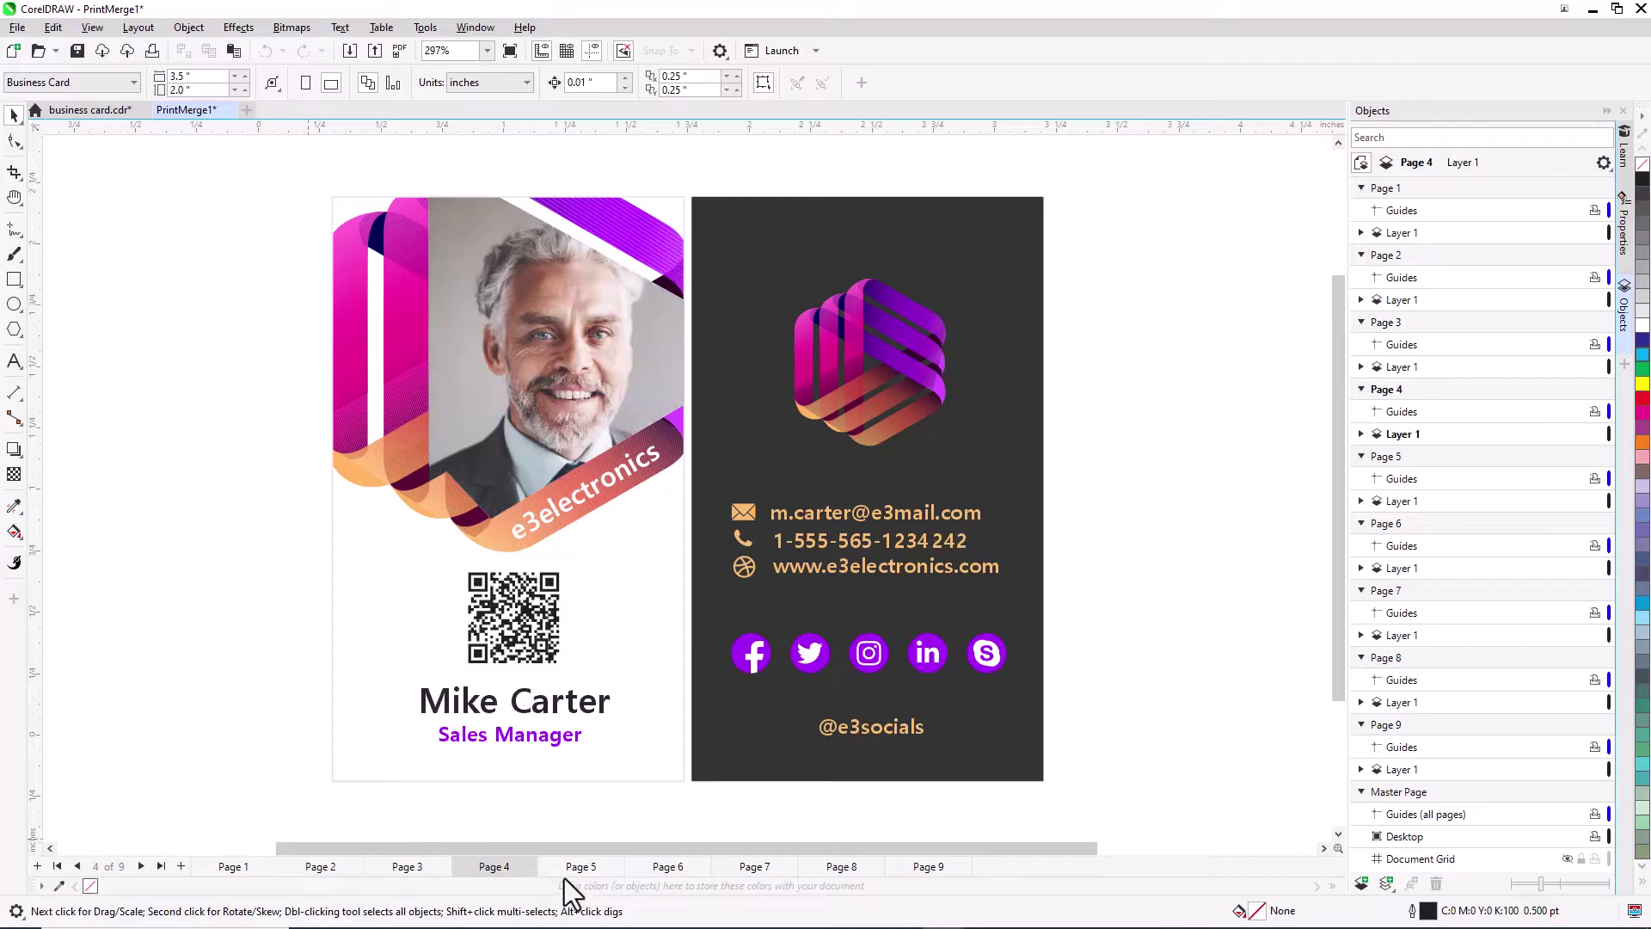
pyautogui.click(569, 874)
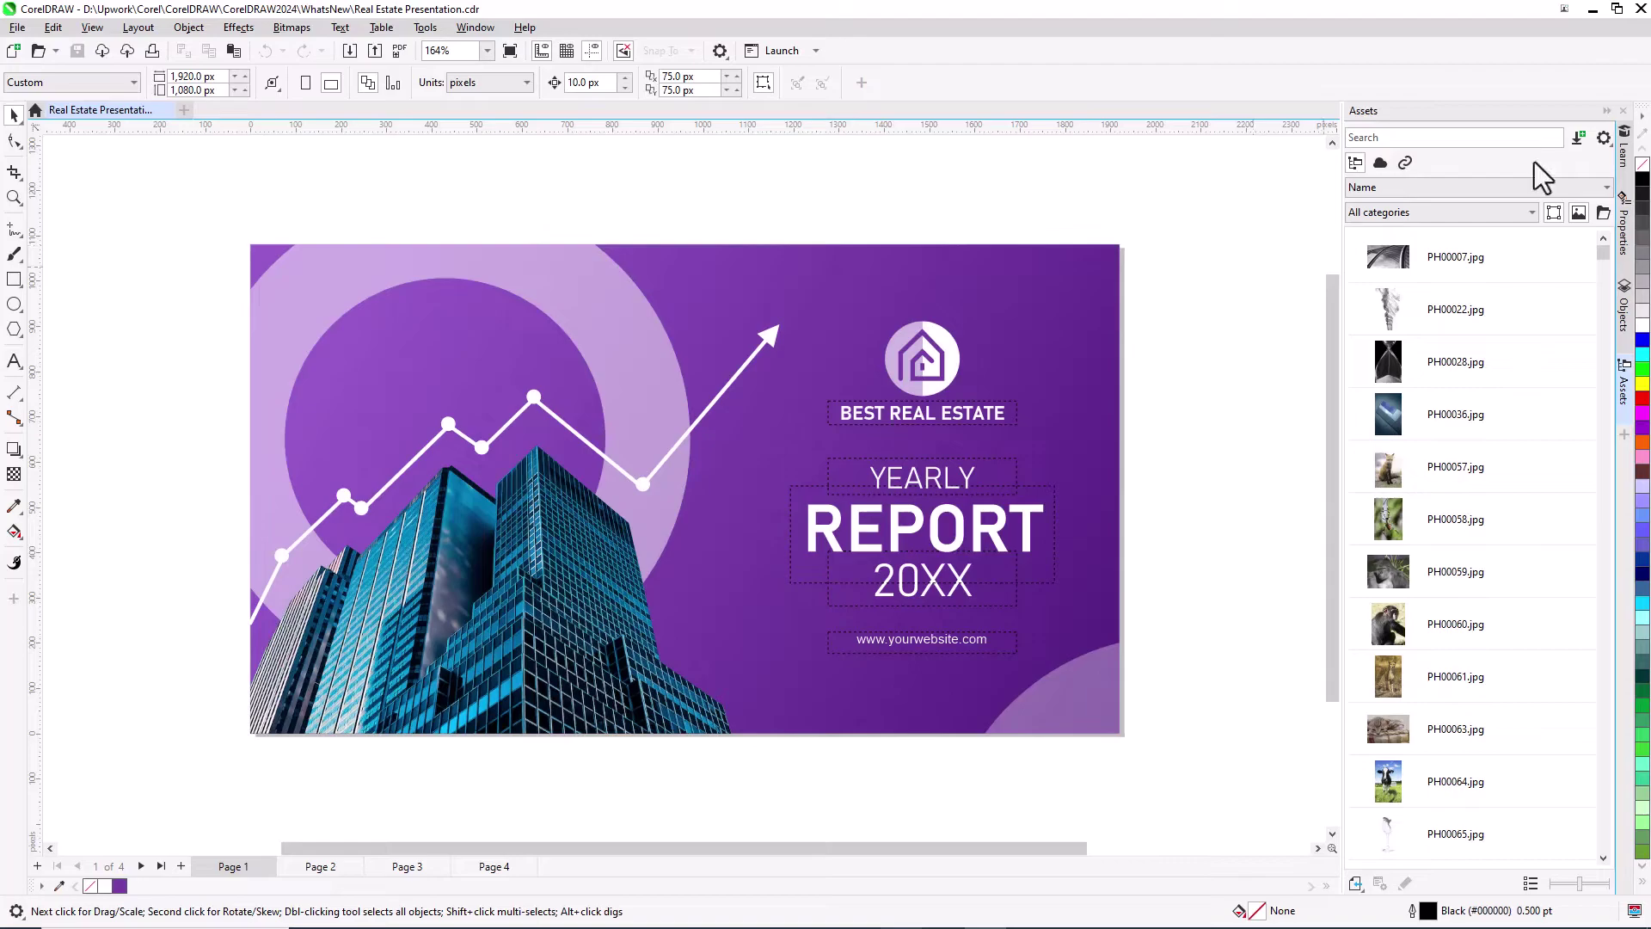
# Show the Assets category tree, enlarge it, and step through Architecture, Buildings, then Business.
pyautogui.click(1605, 213)
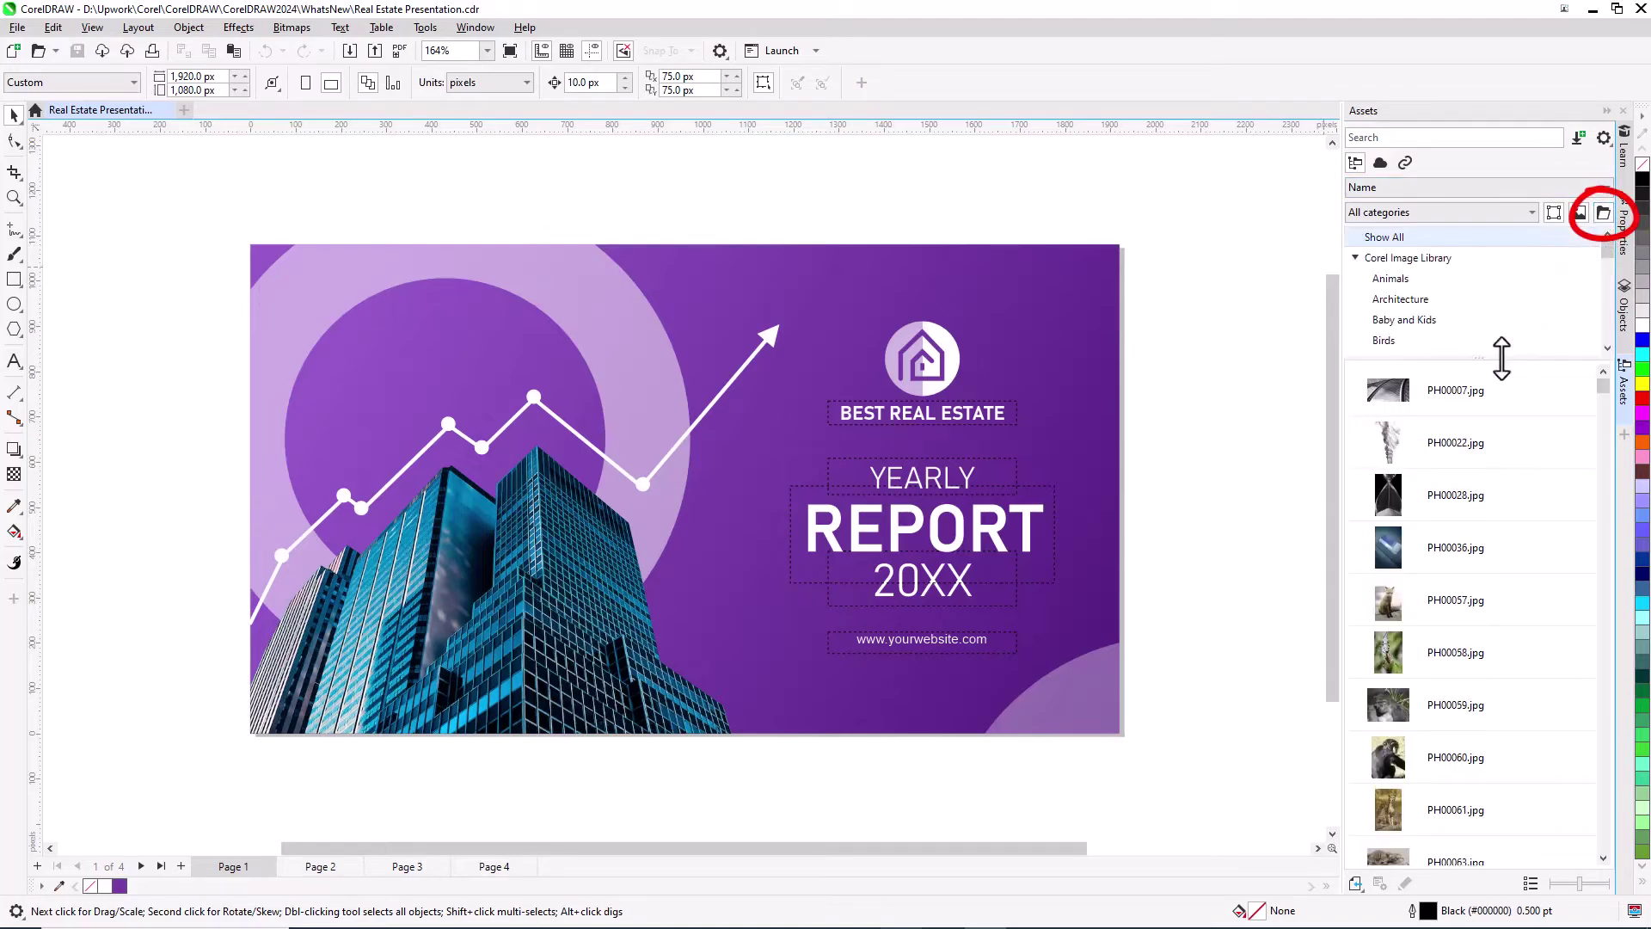
pyautogui.moveTo(1485, 357); pyautogui.dragTo(1478, 435)
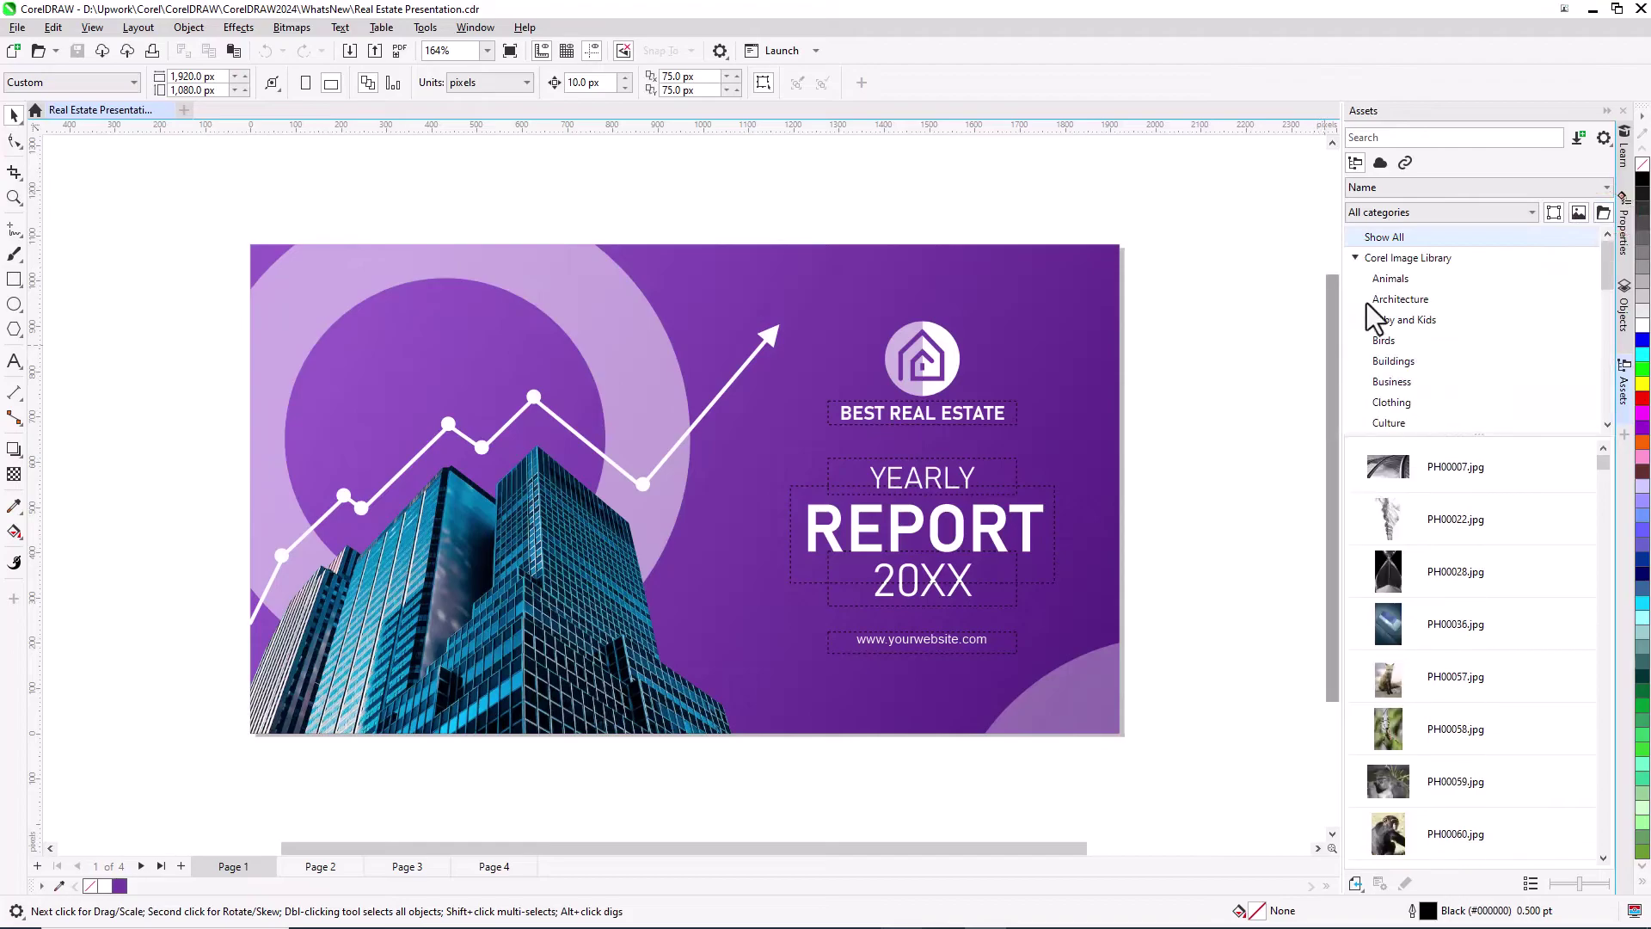
pyautogui.click(1407, 301)
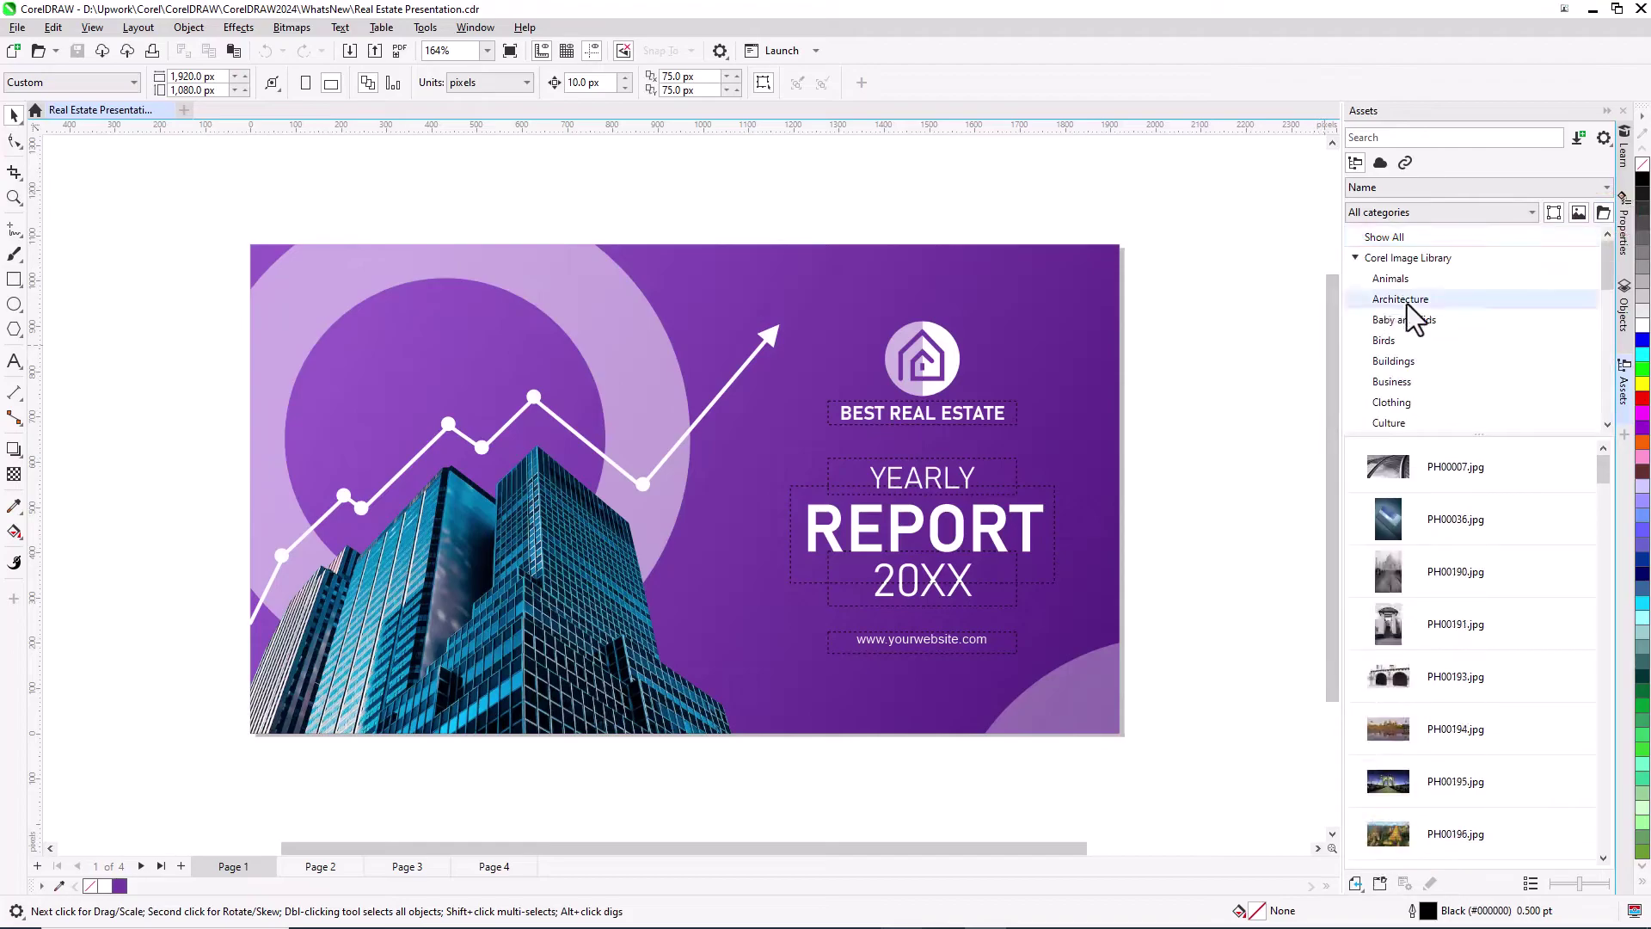
pyautogui.click(1406, 363)
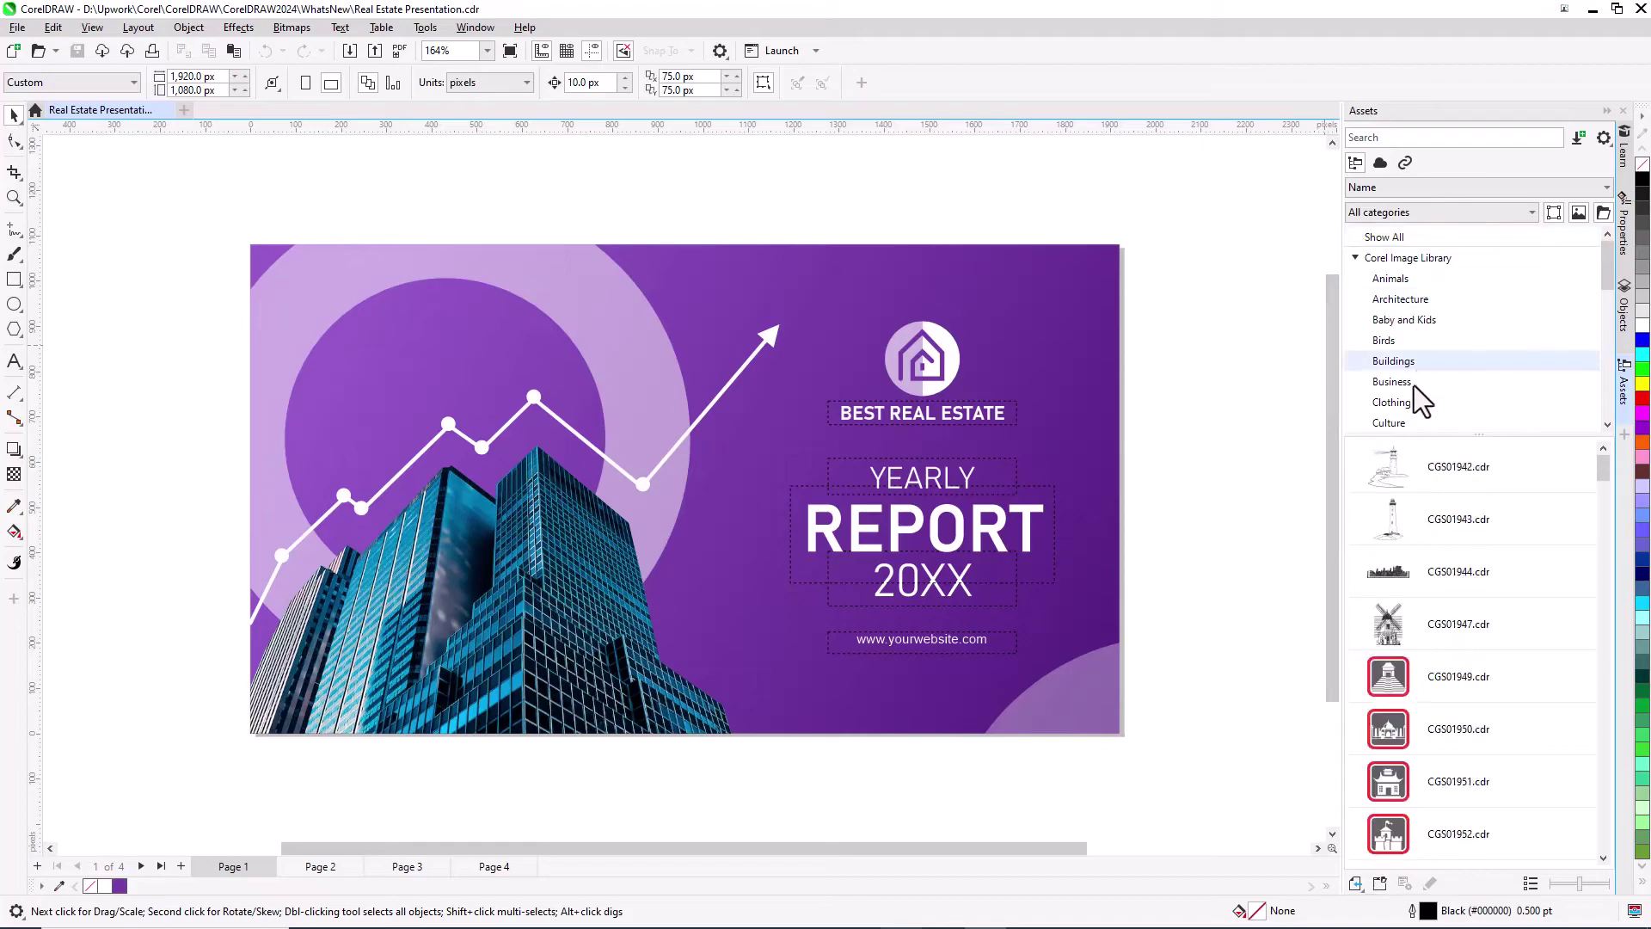
pyautogui.click(1414, 385)
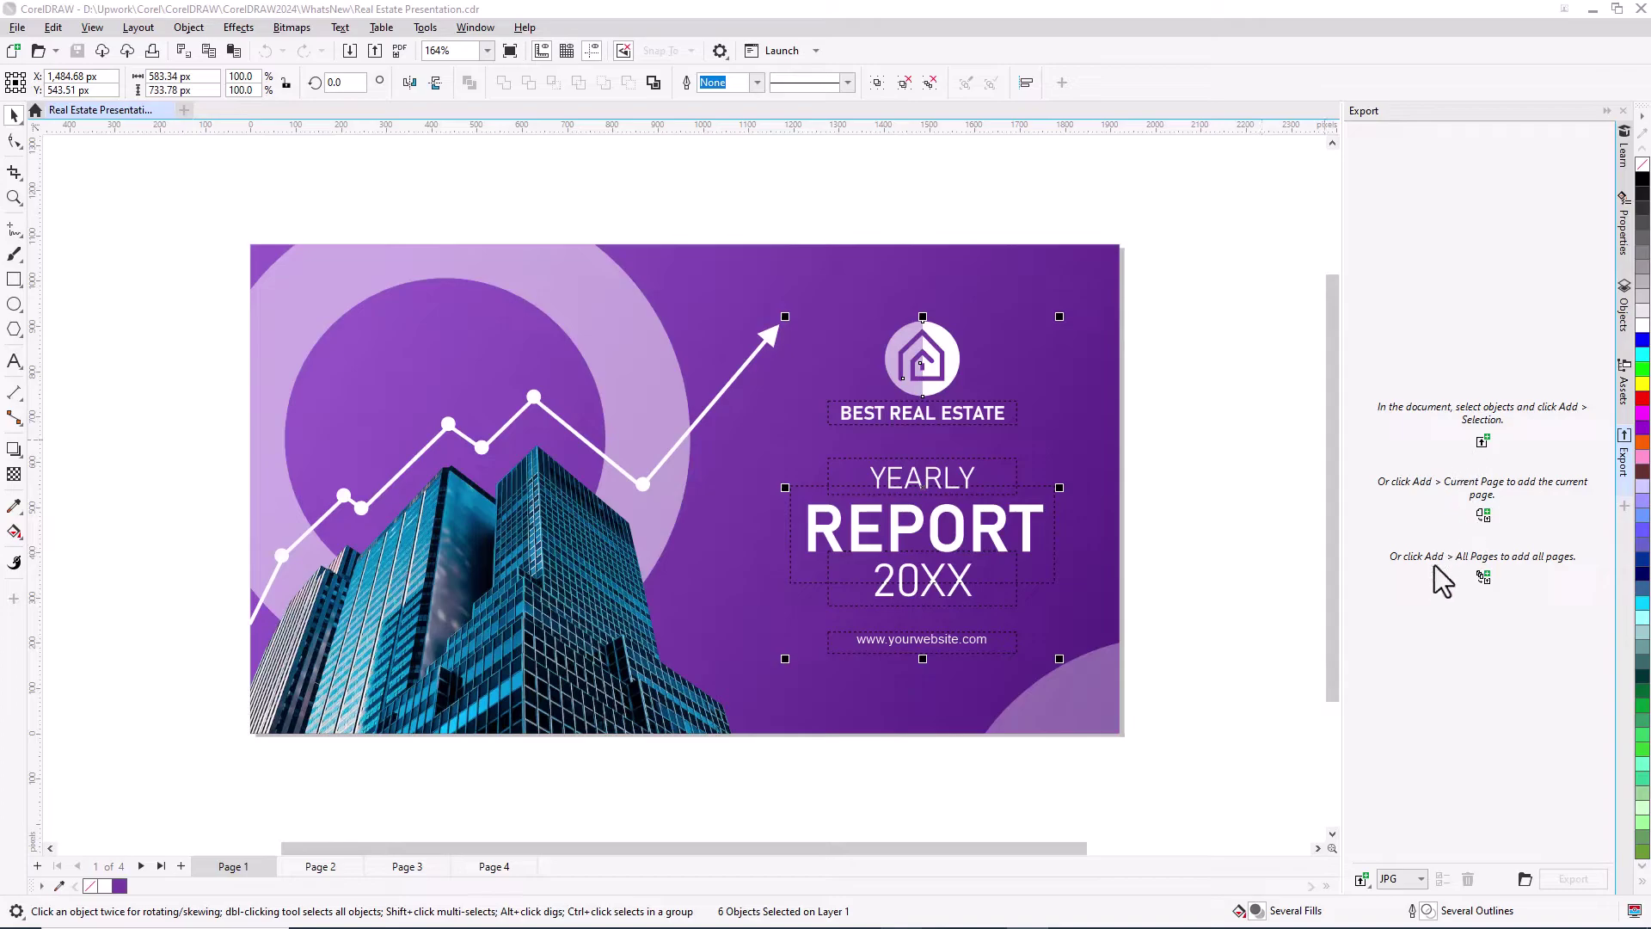
# Add all pages to the Export list and review the available export formats.
pyautogui.click(1483, 577)
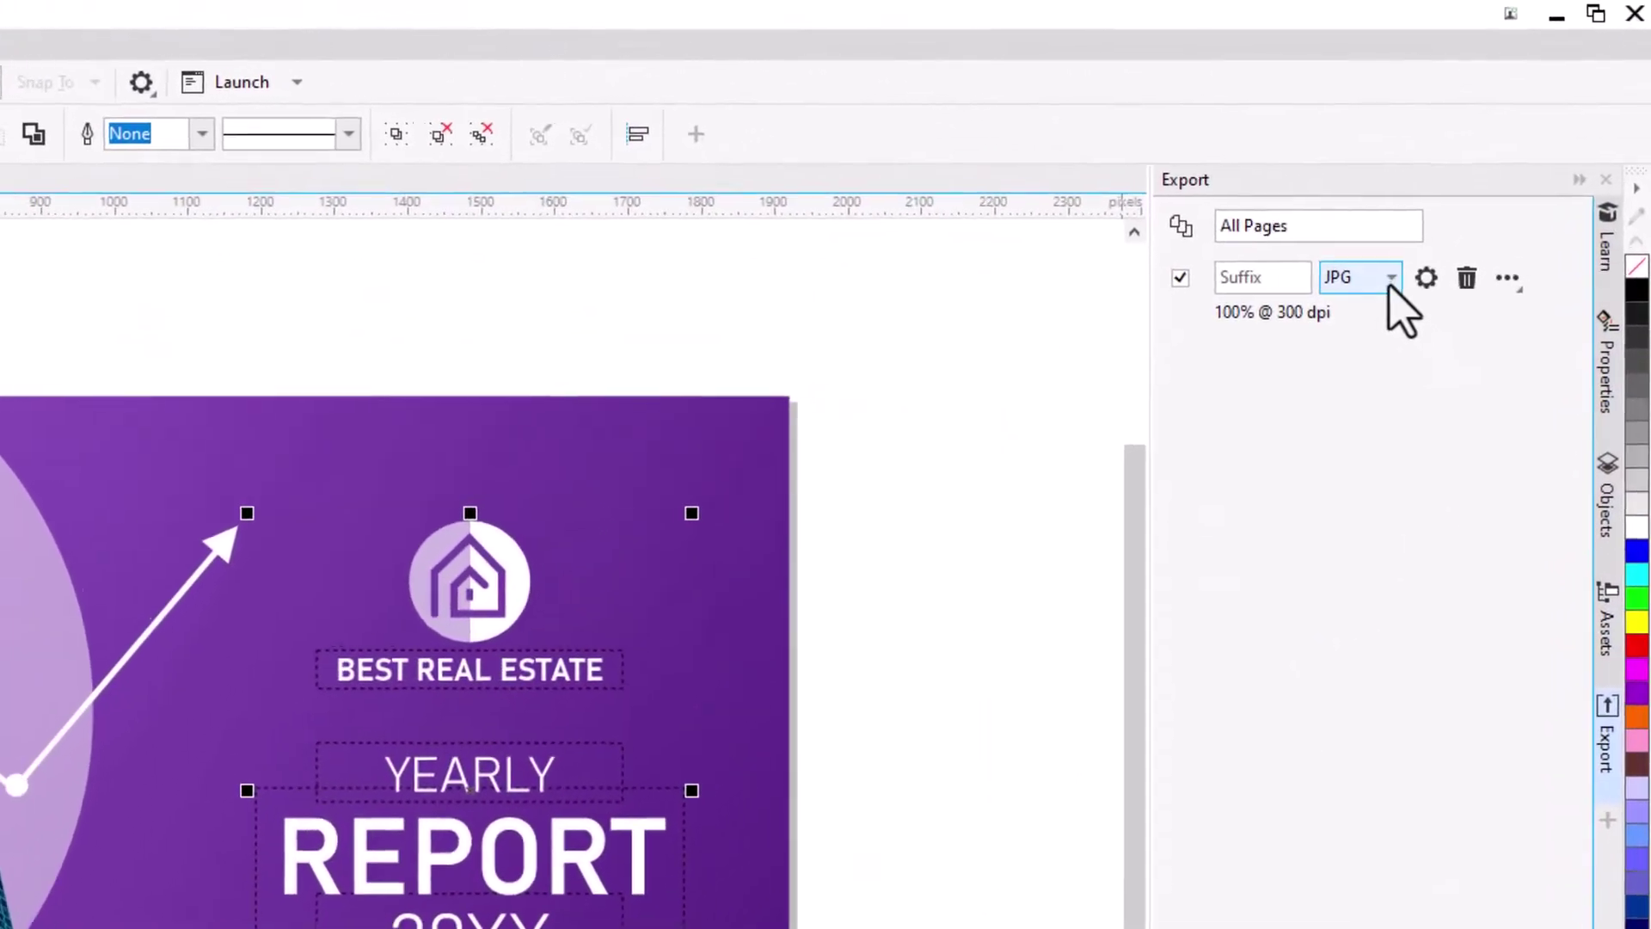
pyautogui.click(1450, 209)
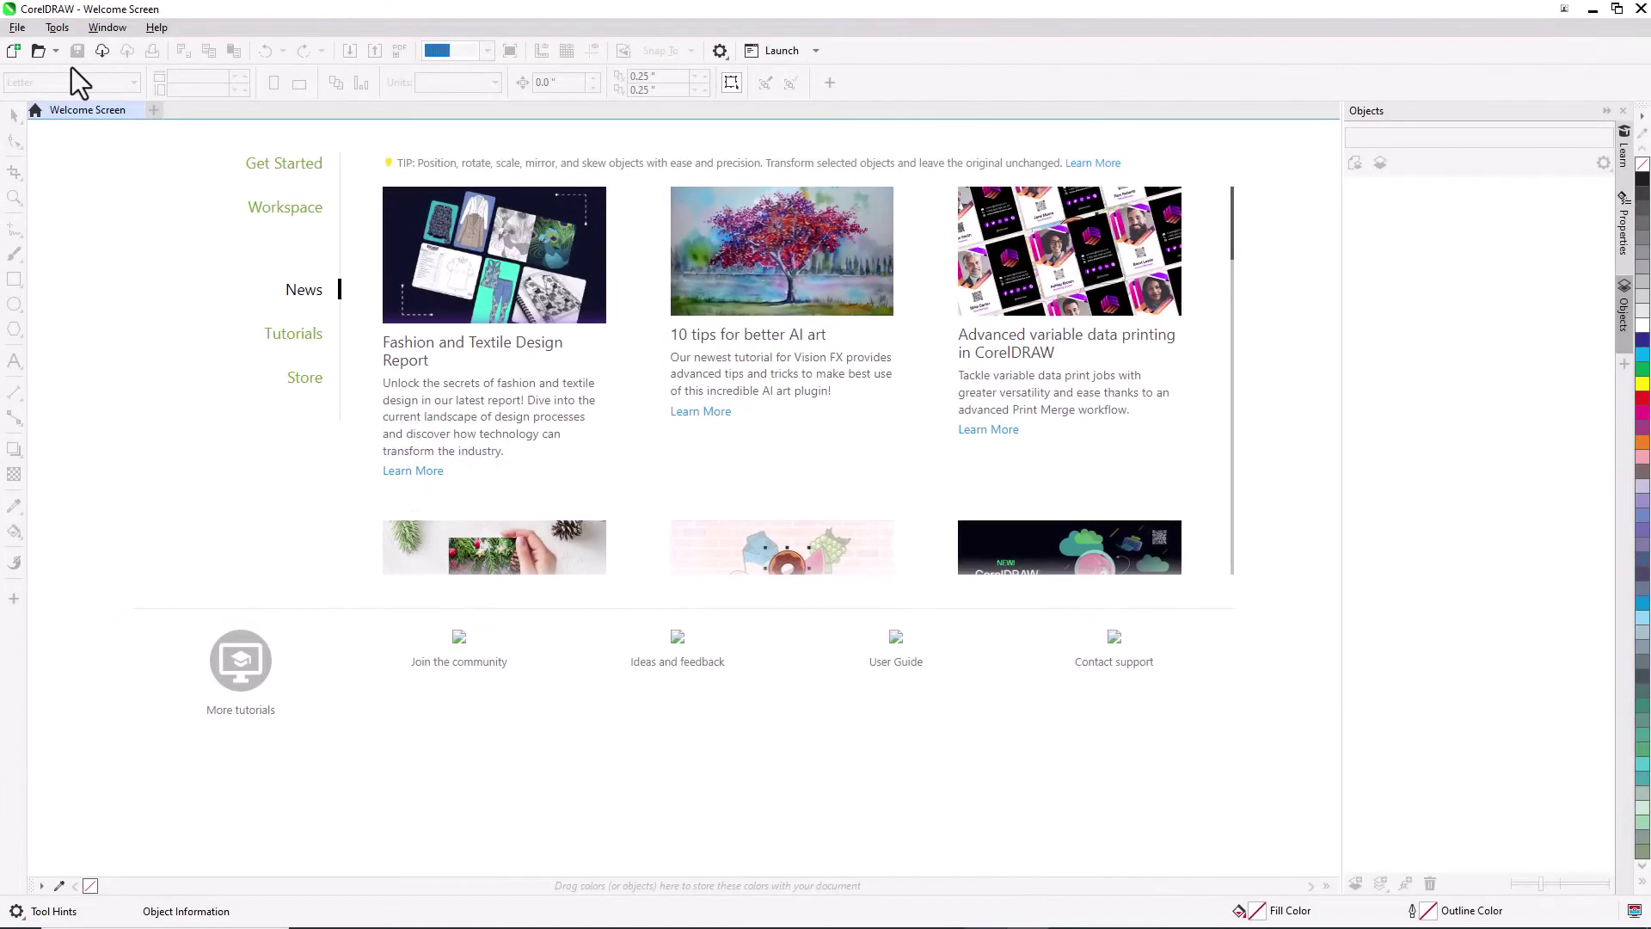
# Open the Recipe PDF and accept the default Import PDF settings.
pyautogui.click(38, 52)
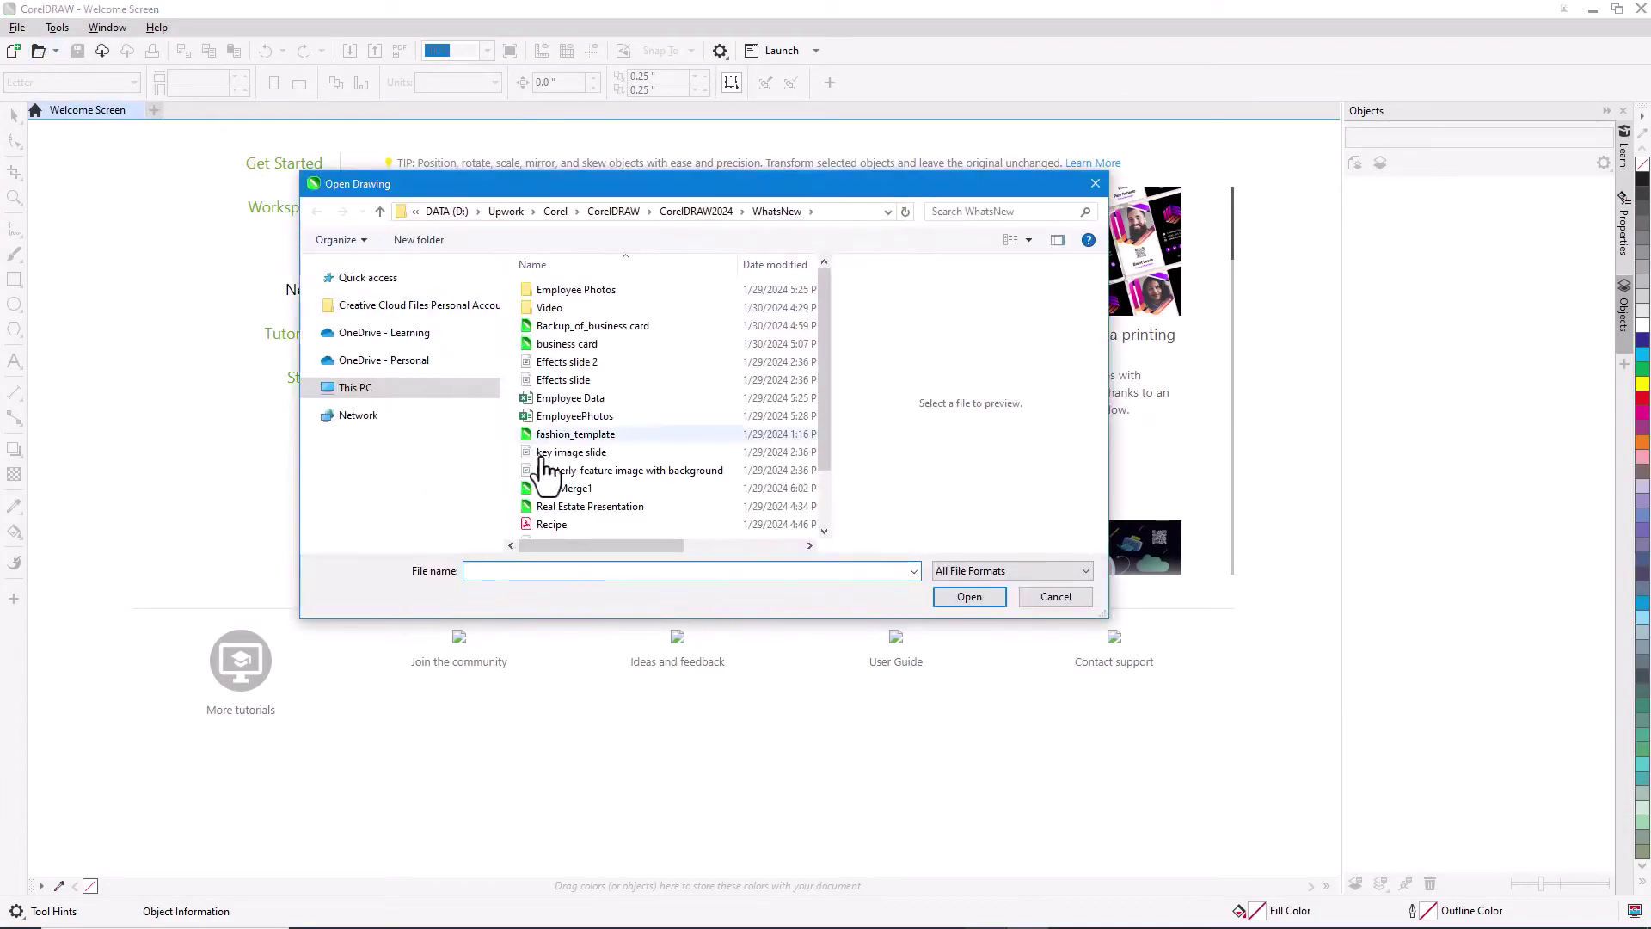
pyautogui.click(581, 524)
pyautogui.click(972, 633)
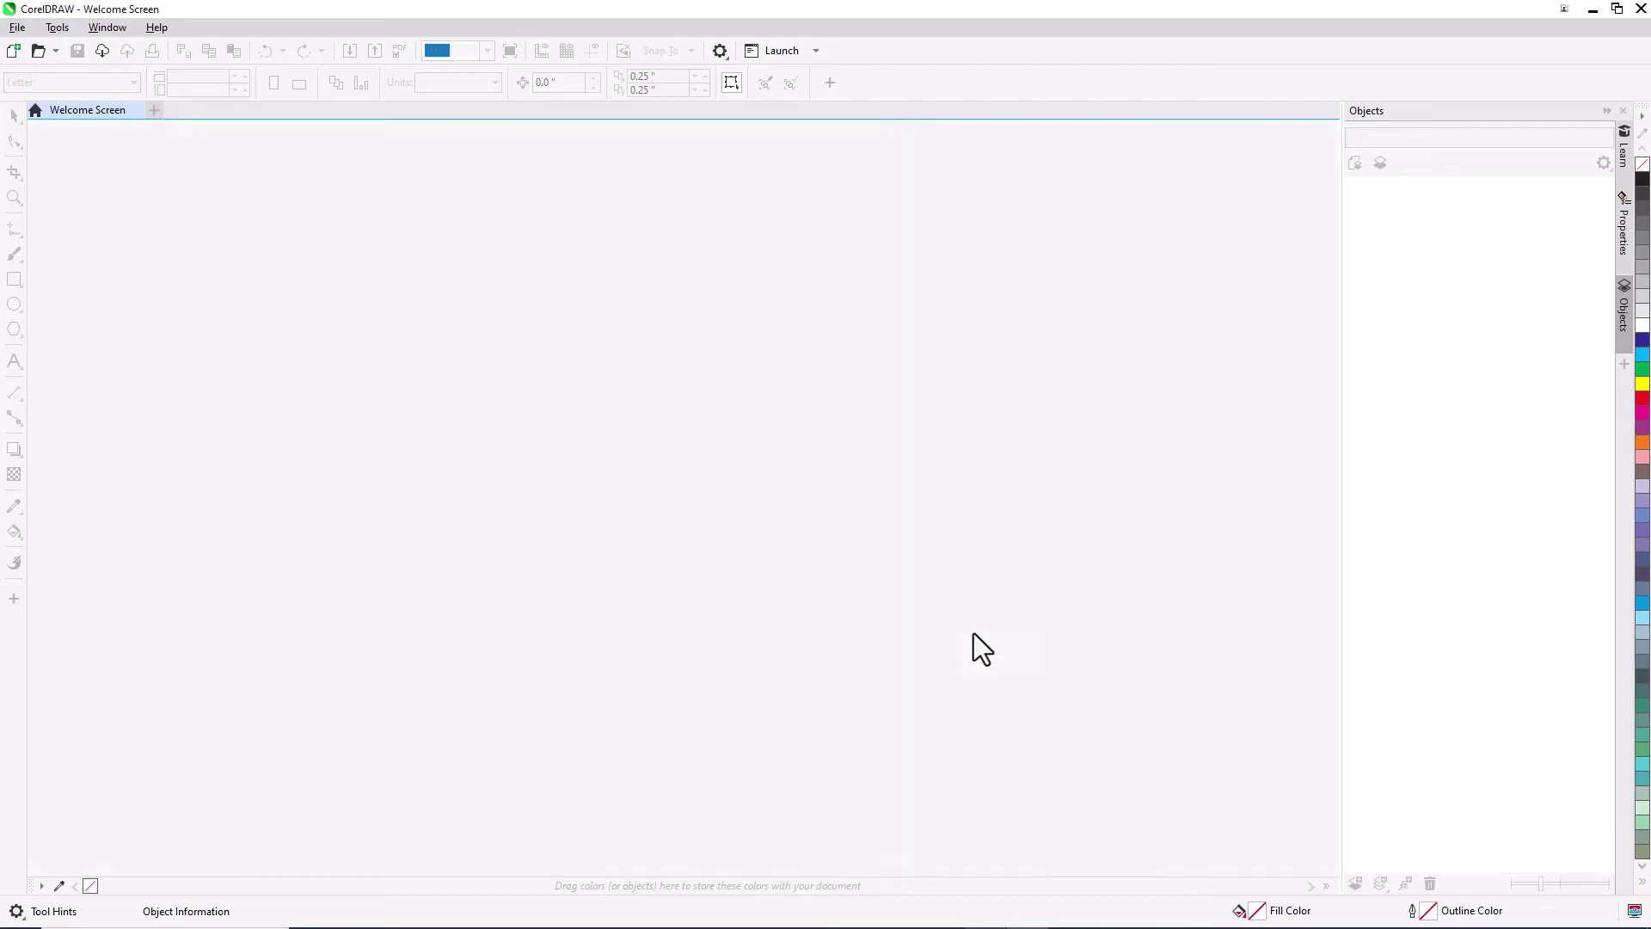
pyautogui.click(854, 530)
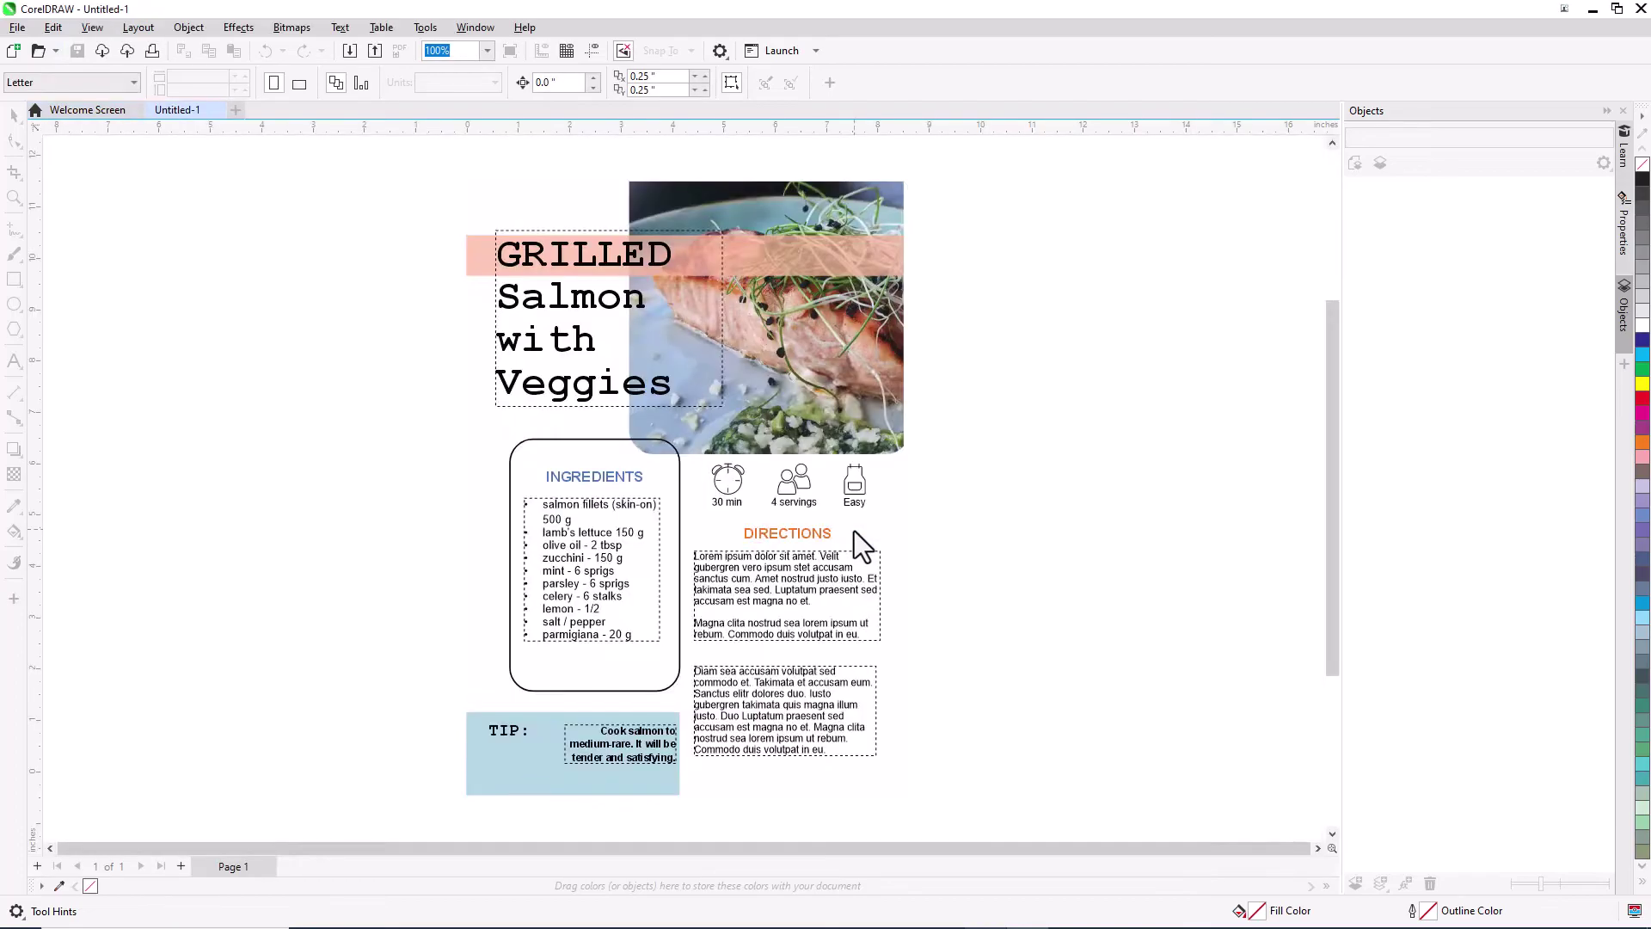